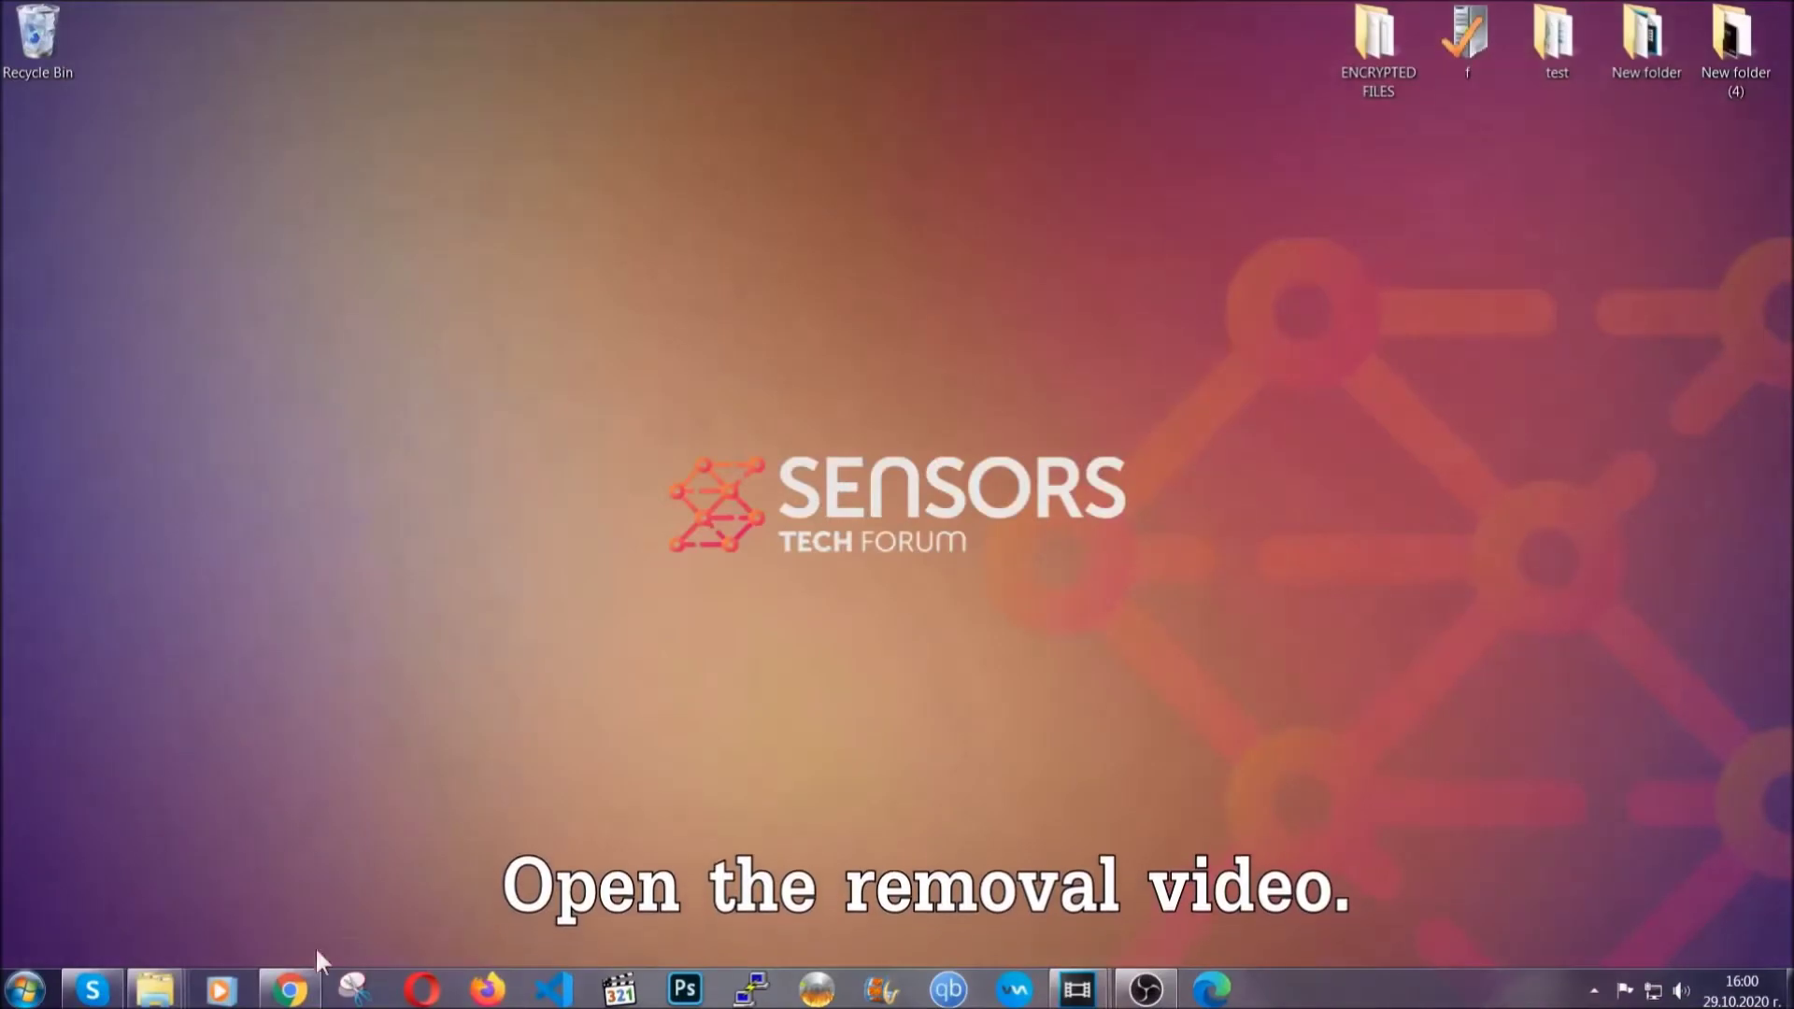
- In Chrome, follow the Full Removal Guide link in the YouTube video's description
{"action": "left_click", "coordinate": [292, 991]}
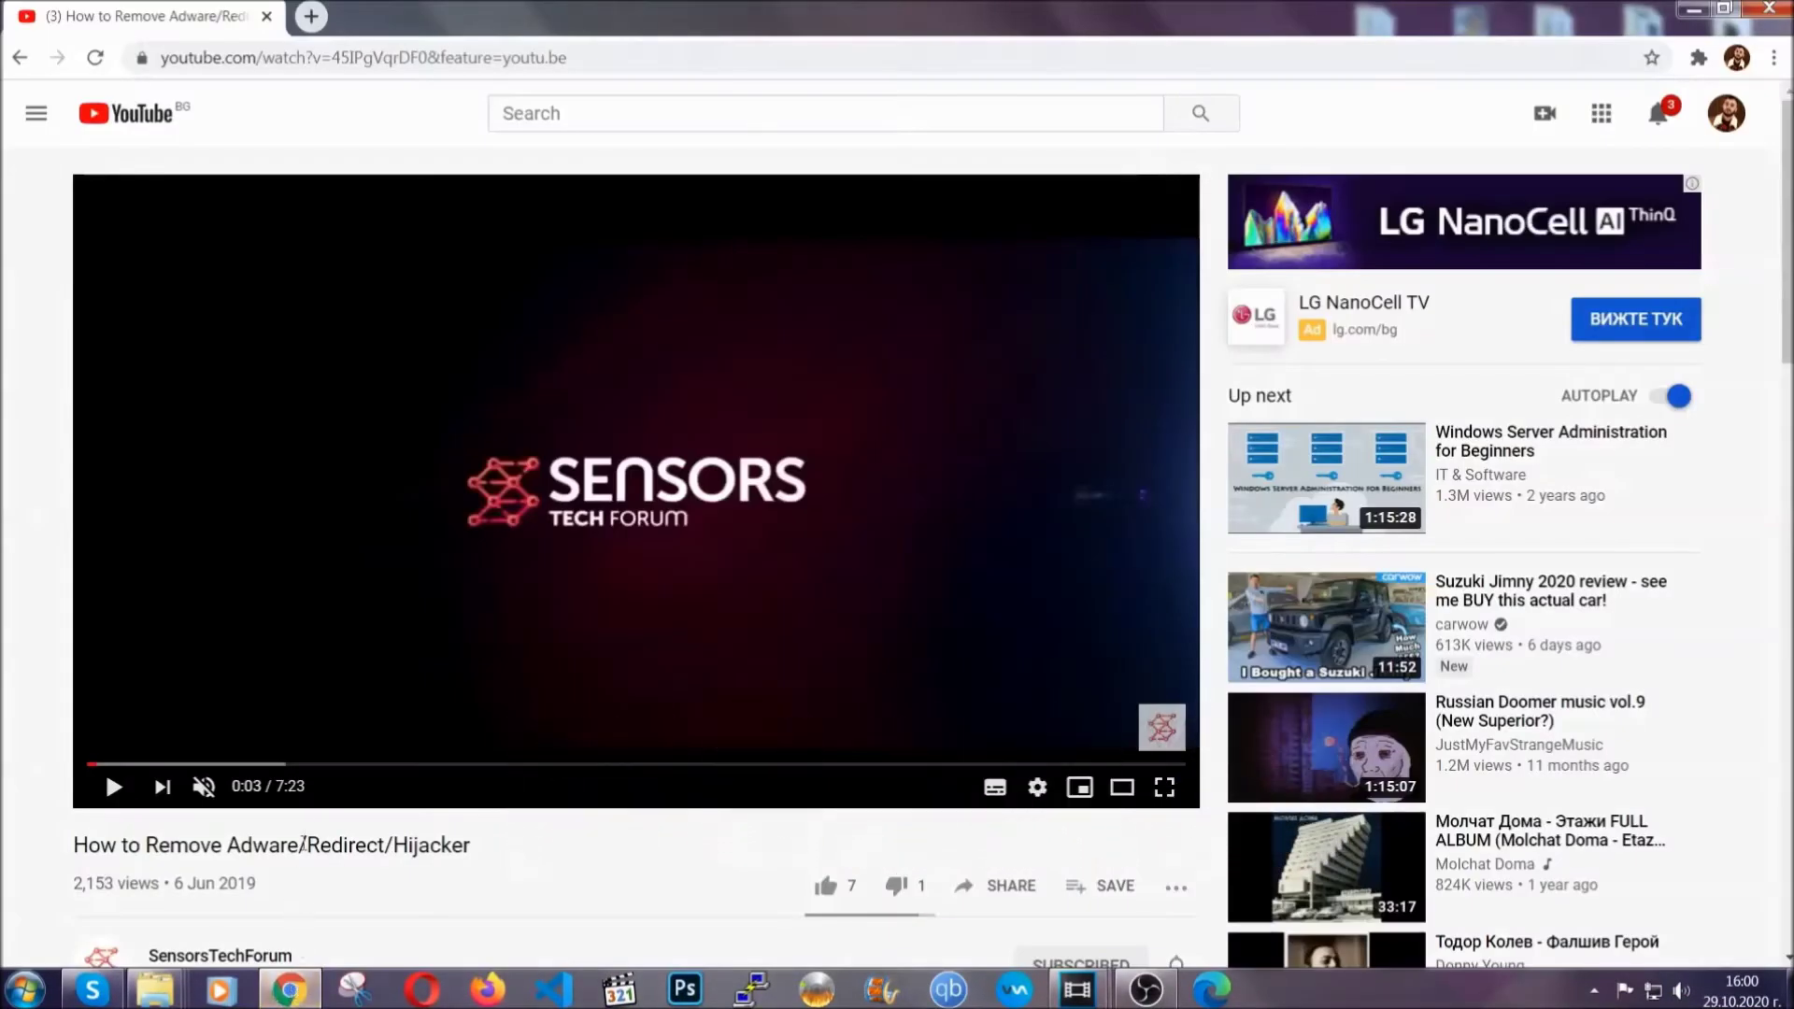
{"action": "scroll", "coordinate": [356, 658], "scroll_direction": "down", "scroll_amount": 4}
{"action": "scroll", "coordinate": [355, 669], "scroll_direction": "down", "scroll_amount": 1}
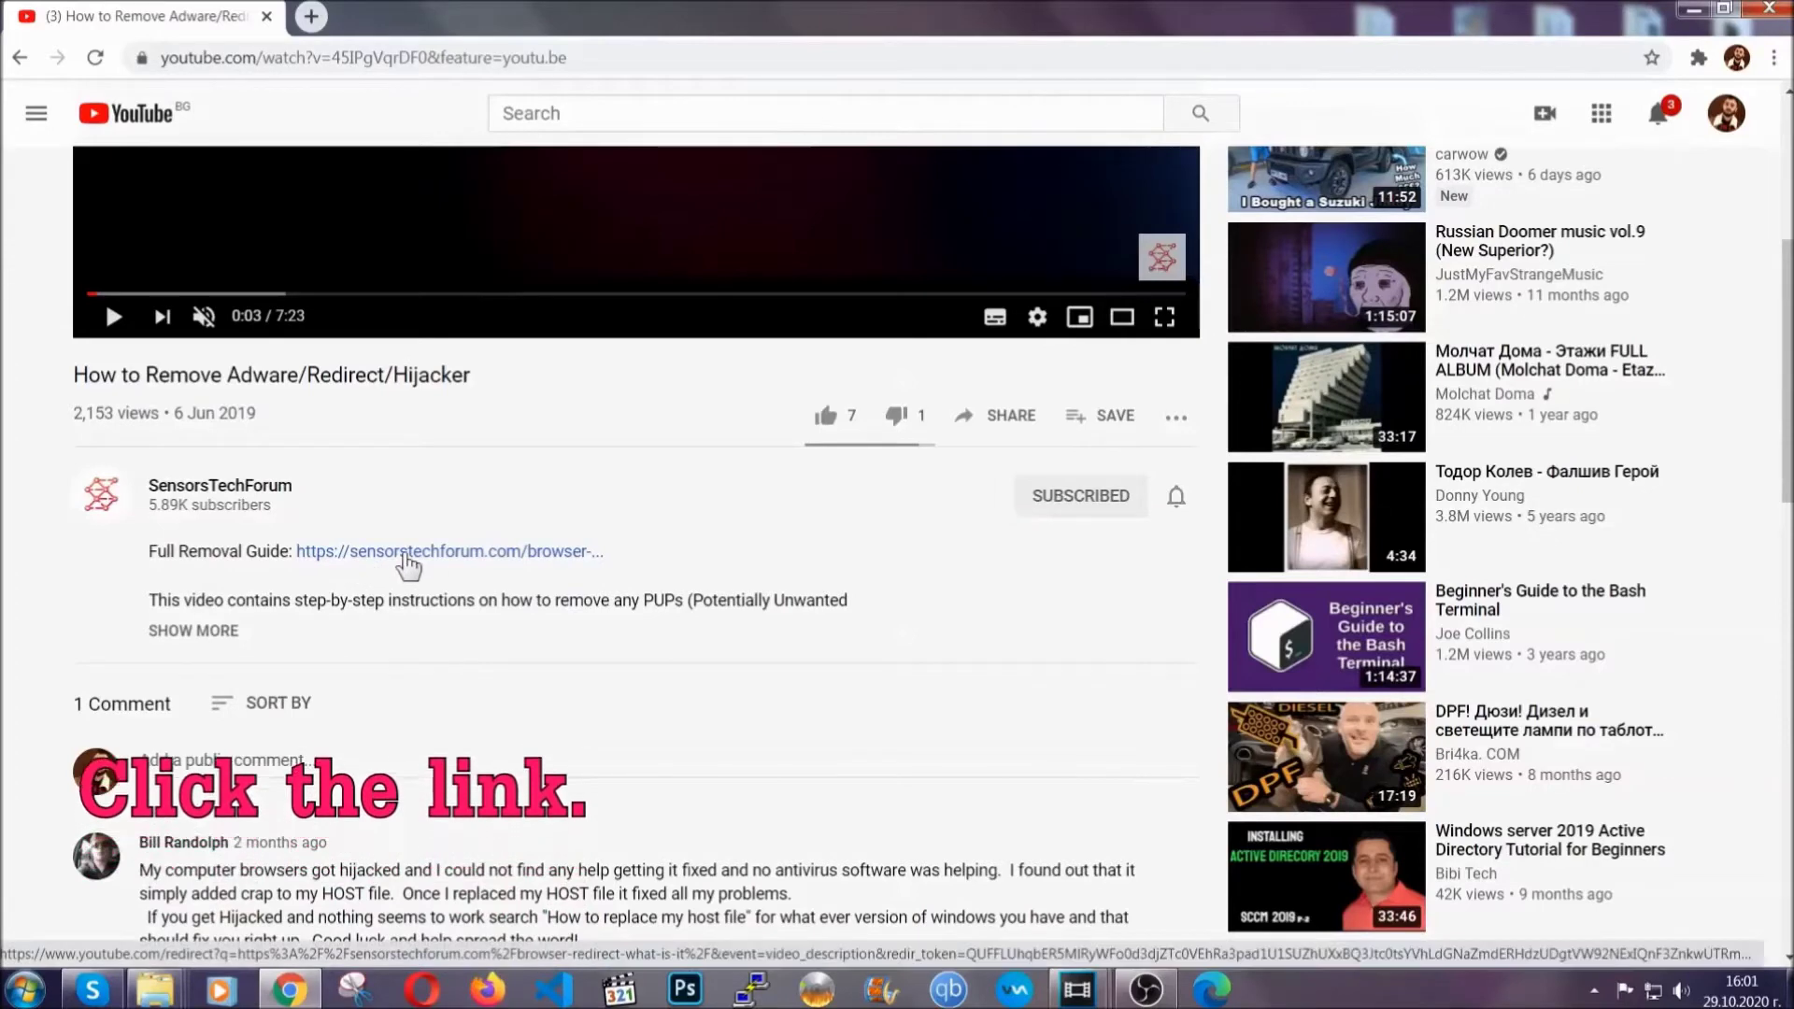
{"action": "left_click", "coordinate": [402, 560]}
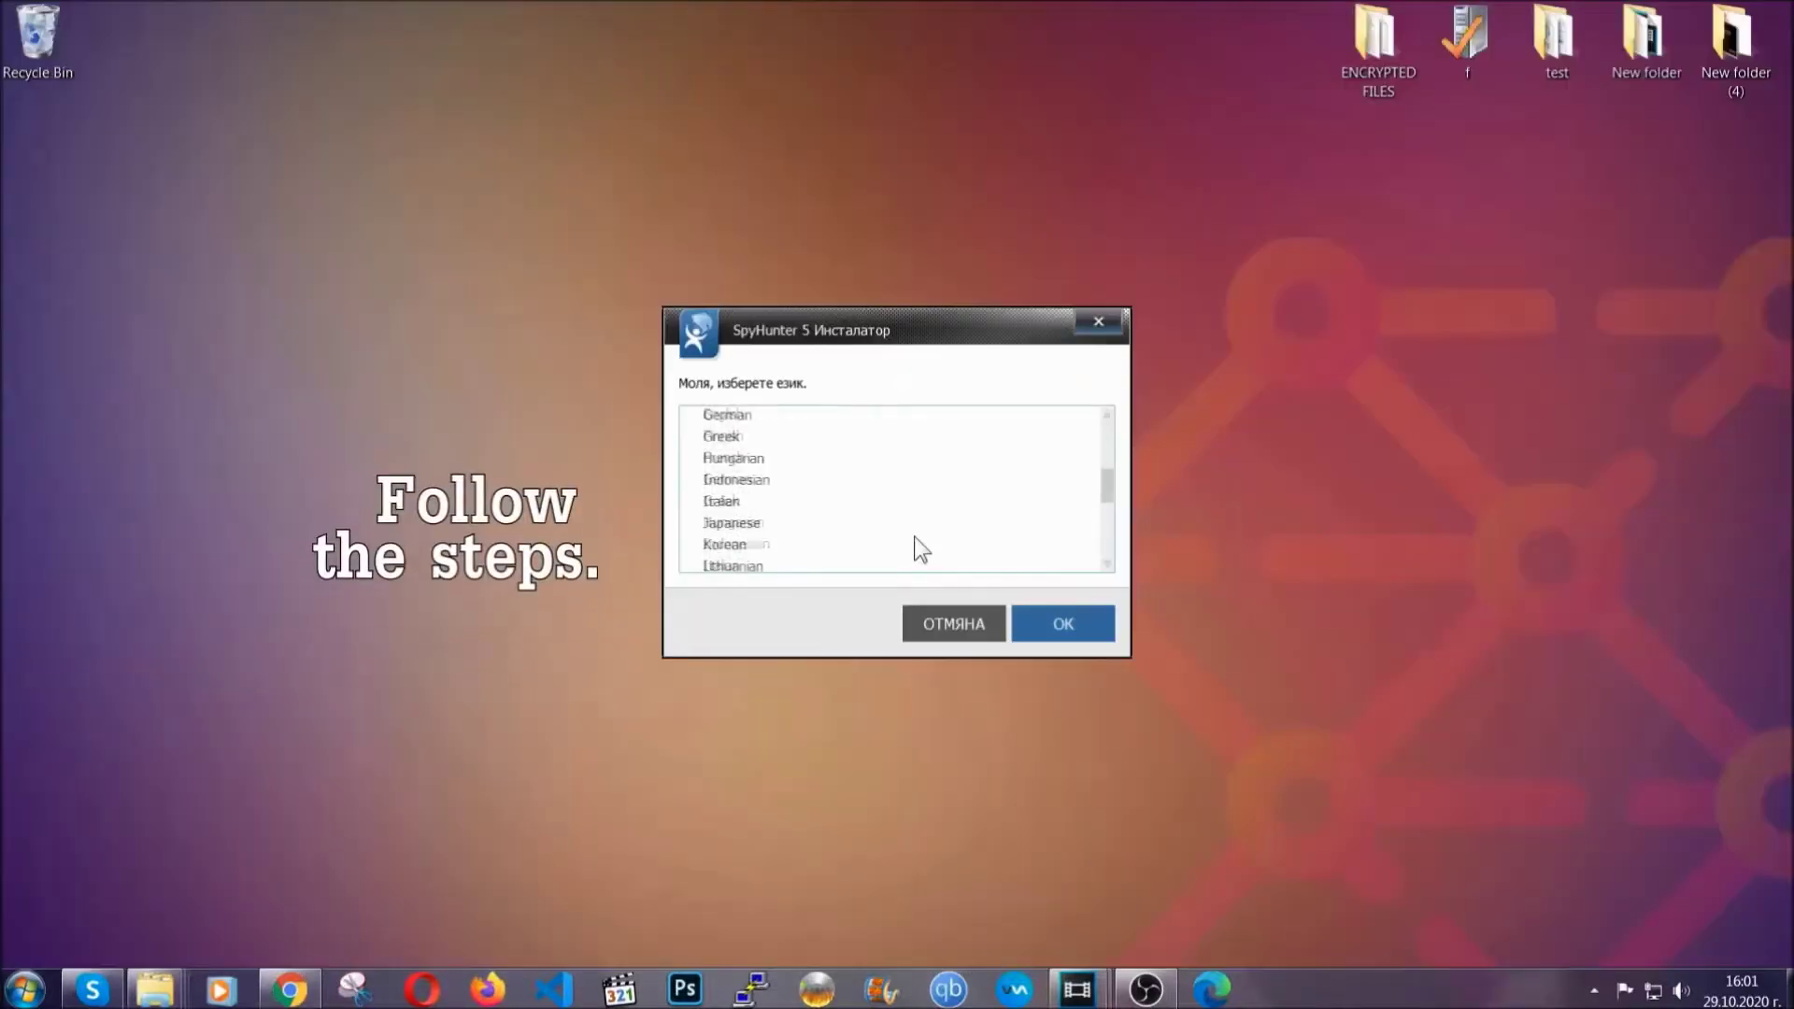
- Choose English, accept the EULA and Privacy Policy, and install SpyHunter 5
{"action": "scroll", "coordinate": [878, 551], "scroll_direction": "down", "scroll_amount": 2}
{"action": "scroll", "coordinate": [913, 561], "scroll_direction": "up", "scroll_amount": 2}
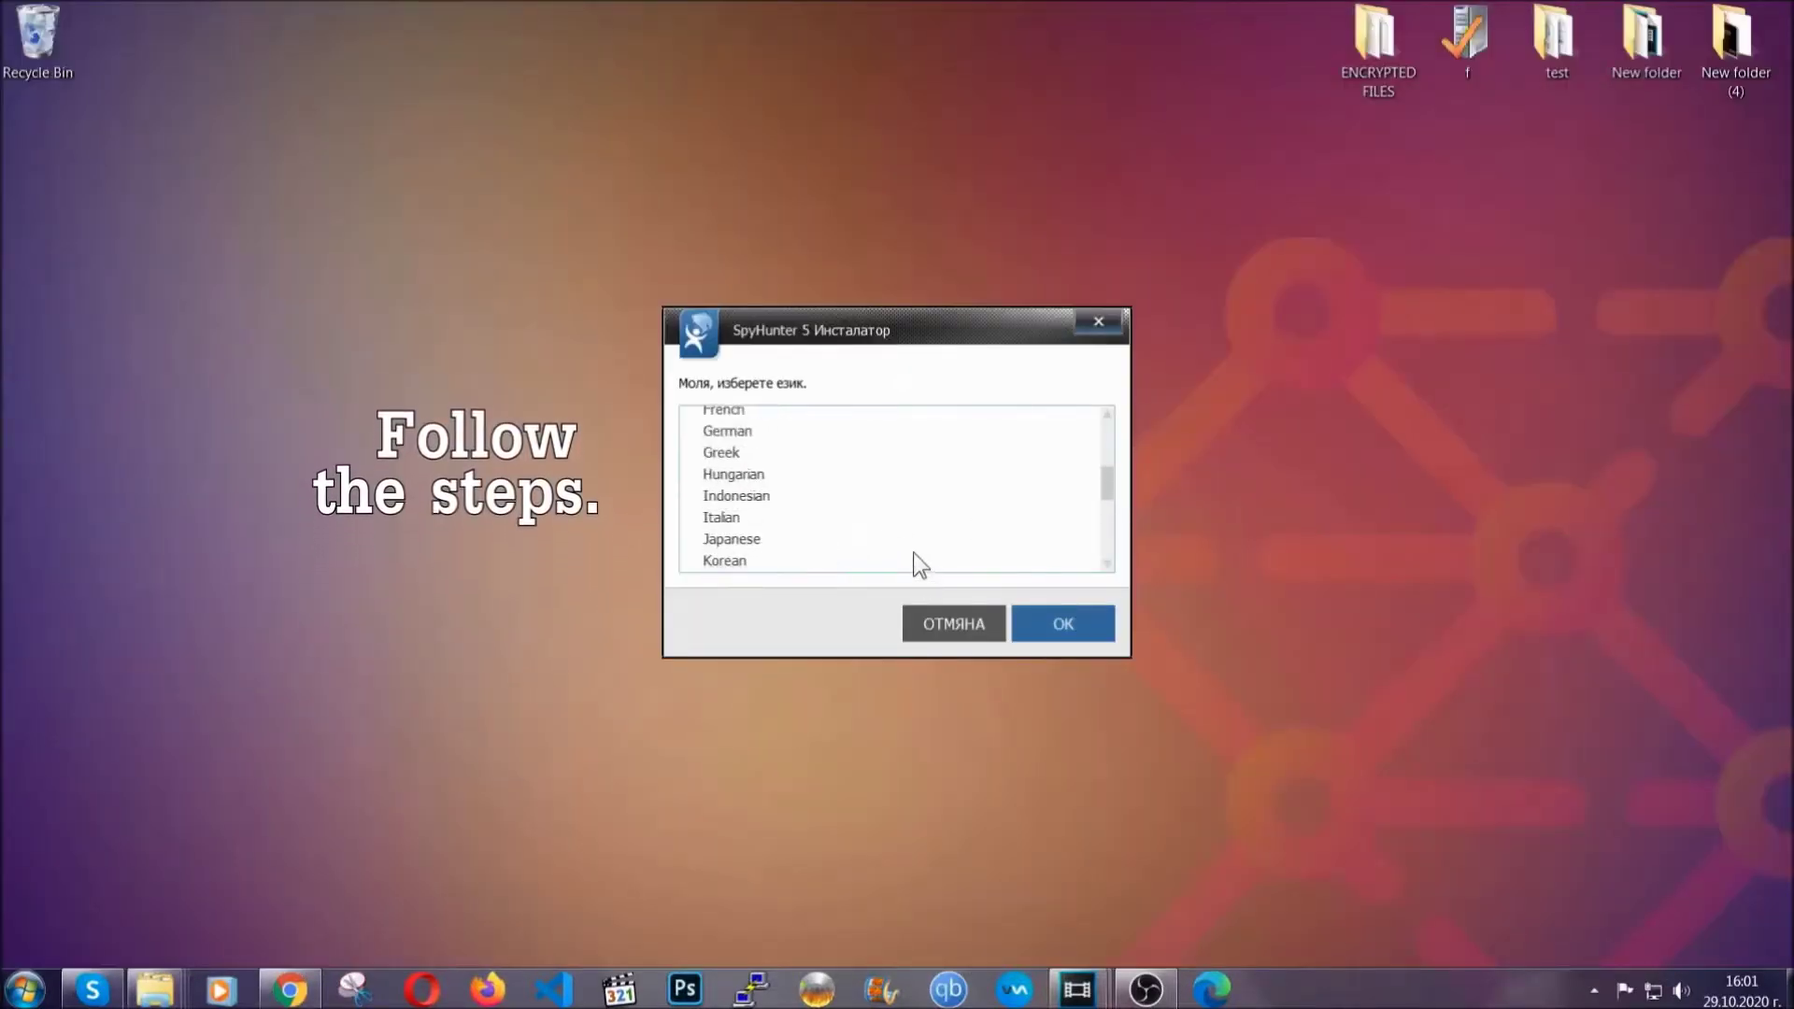
{"action": "scroll", "coordinate": [887, 551], "scroll_direction": "up", "scroll_amount": 2}
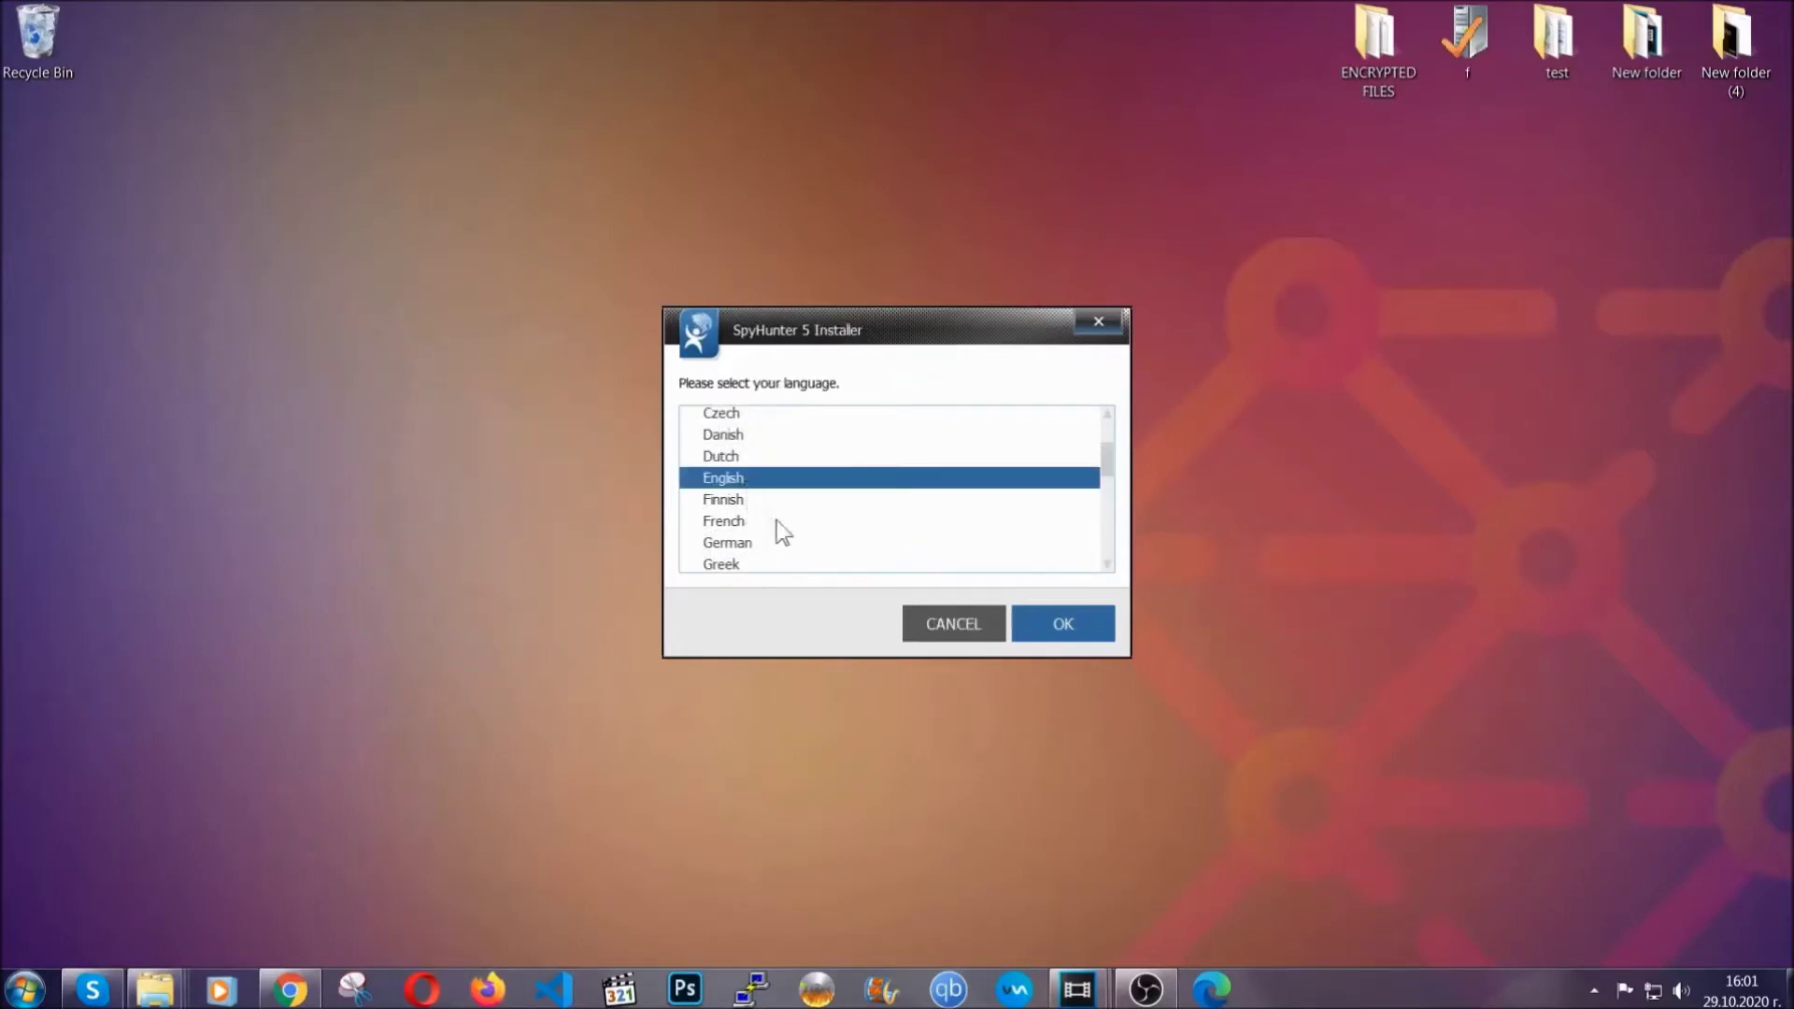
{"action": "left_click", "coordinate": [1047, 626]}
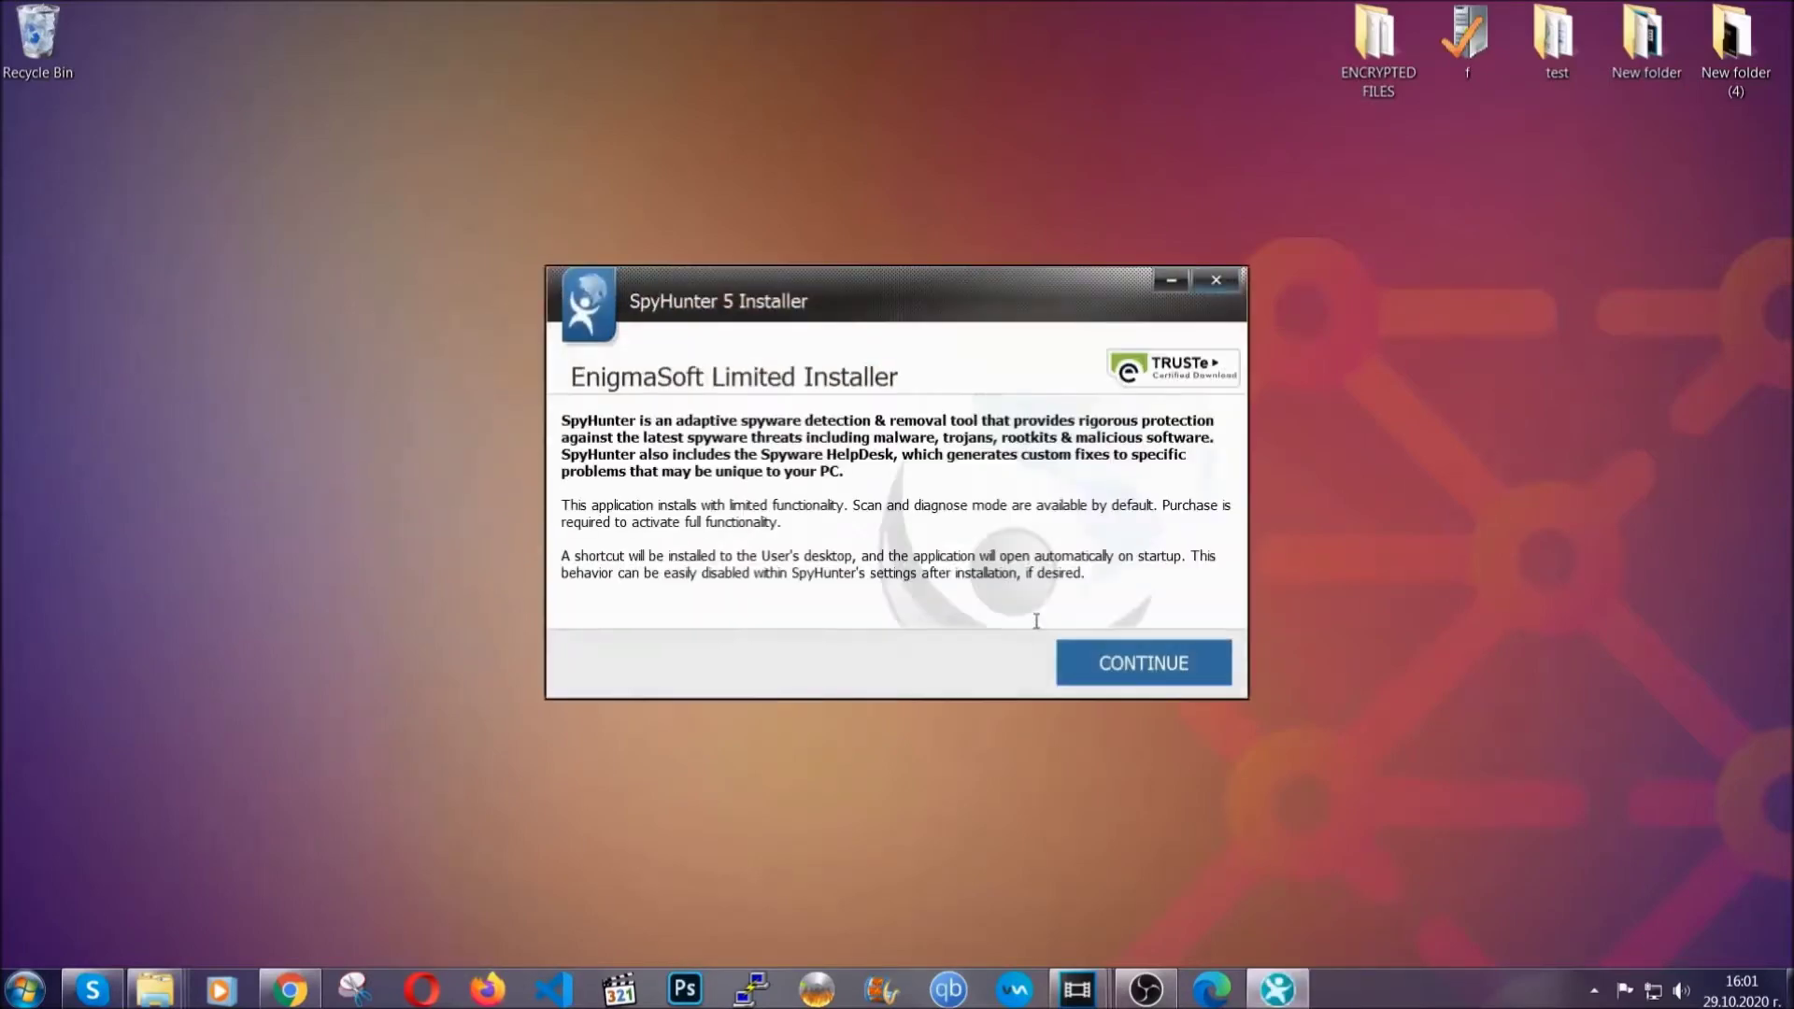
{"action": "left_click", "coordinate": [1074, 656]}
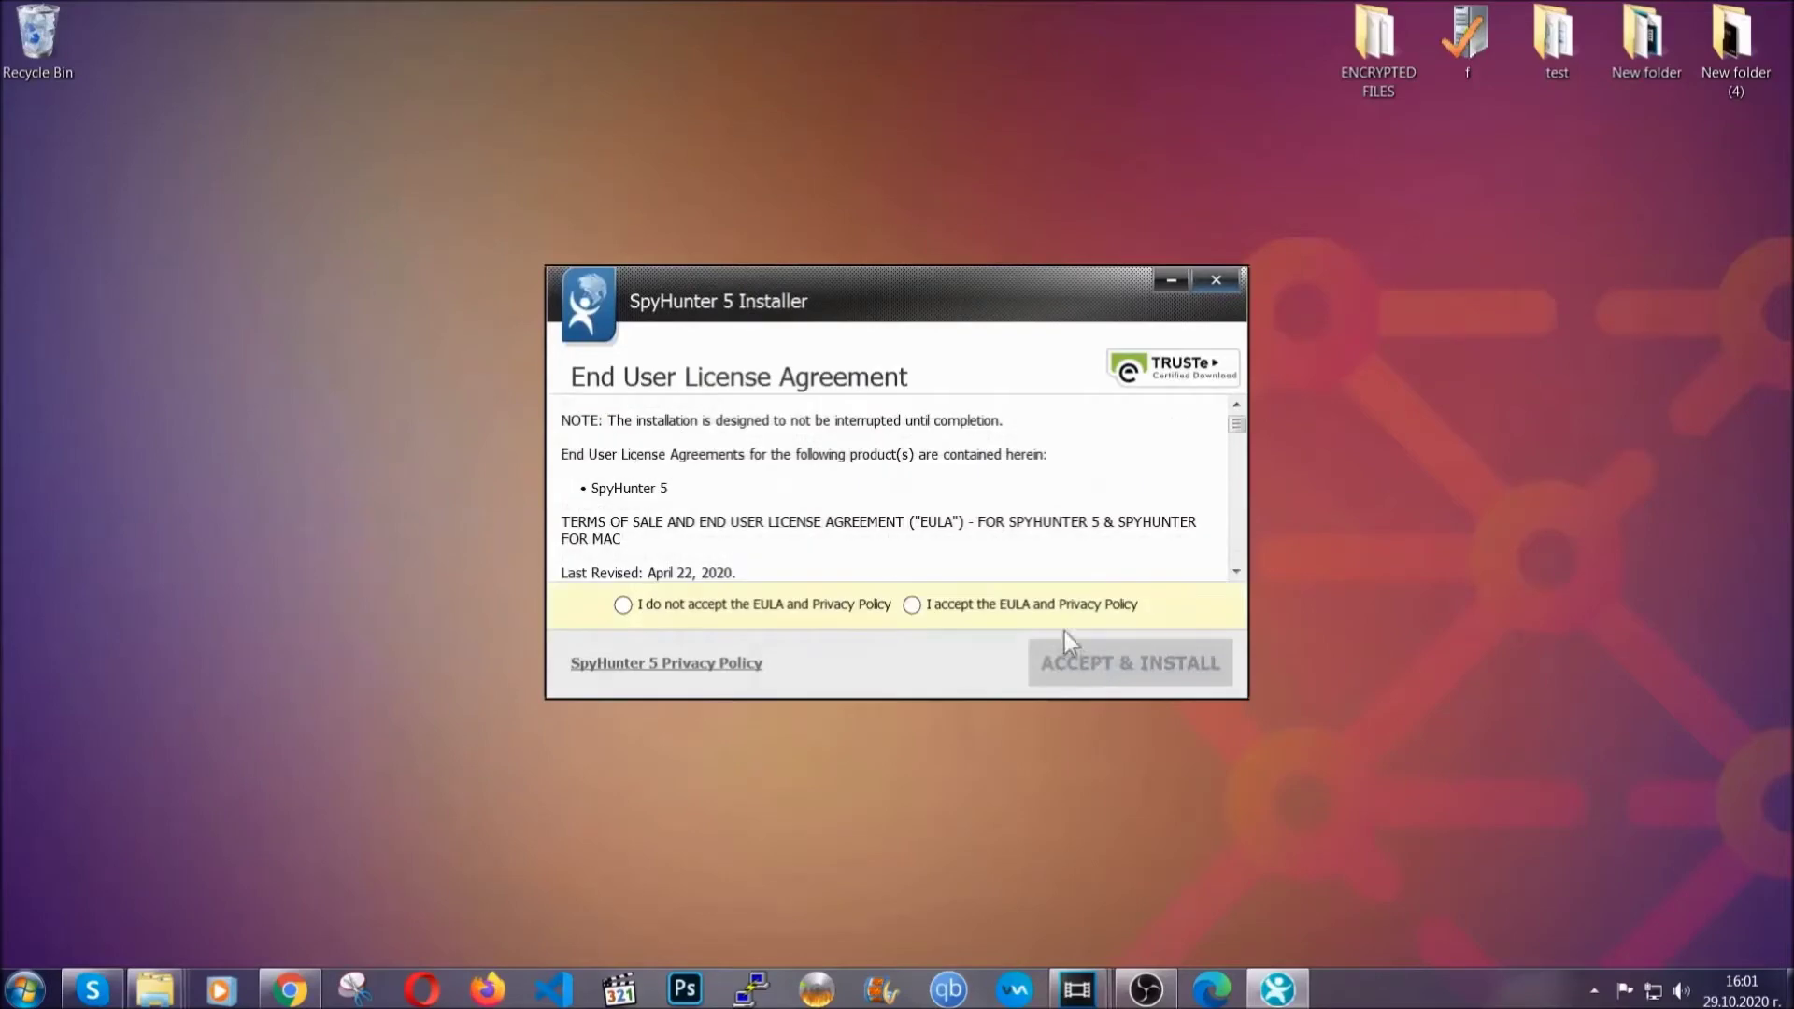
{"action": "left_click", "coordinate": [1059, 607]}
{"action": "left_click", "coordinate": [1084, 663]}
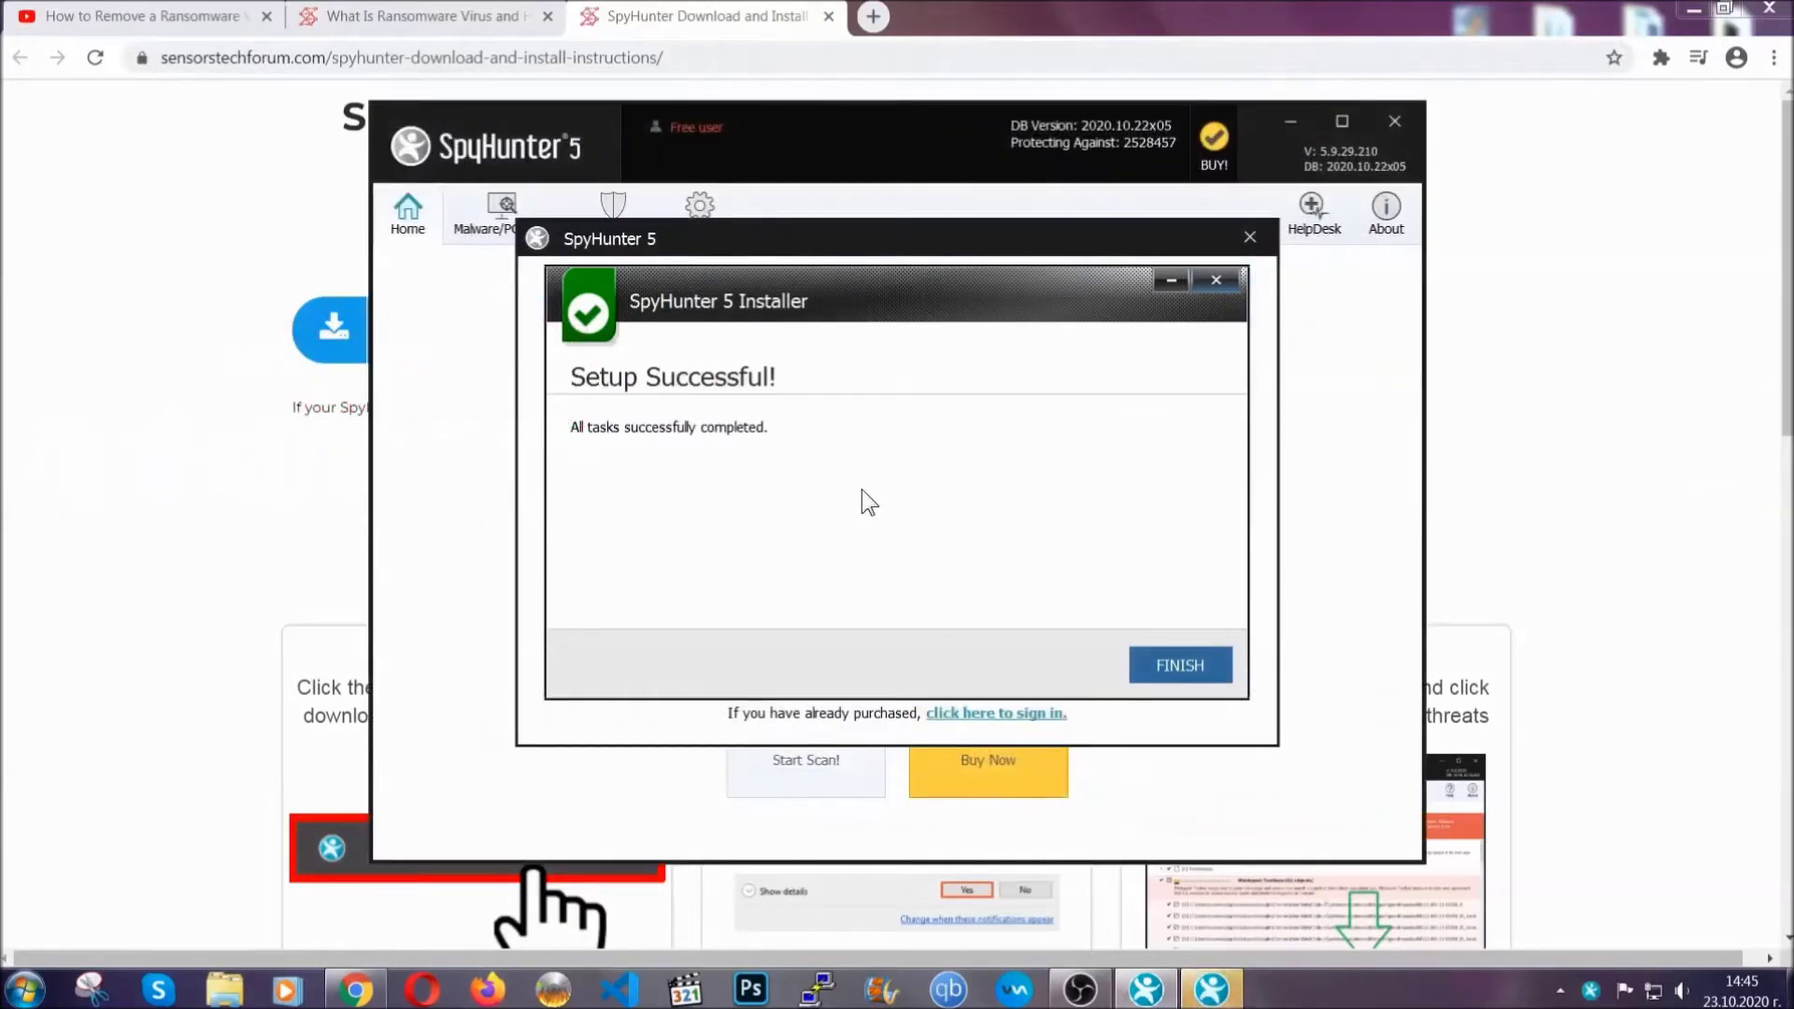
- Run SpyHunter's first scan and tick PUPs to mark Keygen.exe for removal
{"action": "left_click", "coordinate": [1149, 671]}
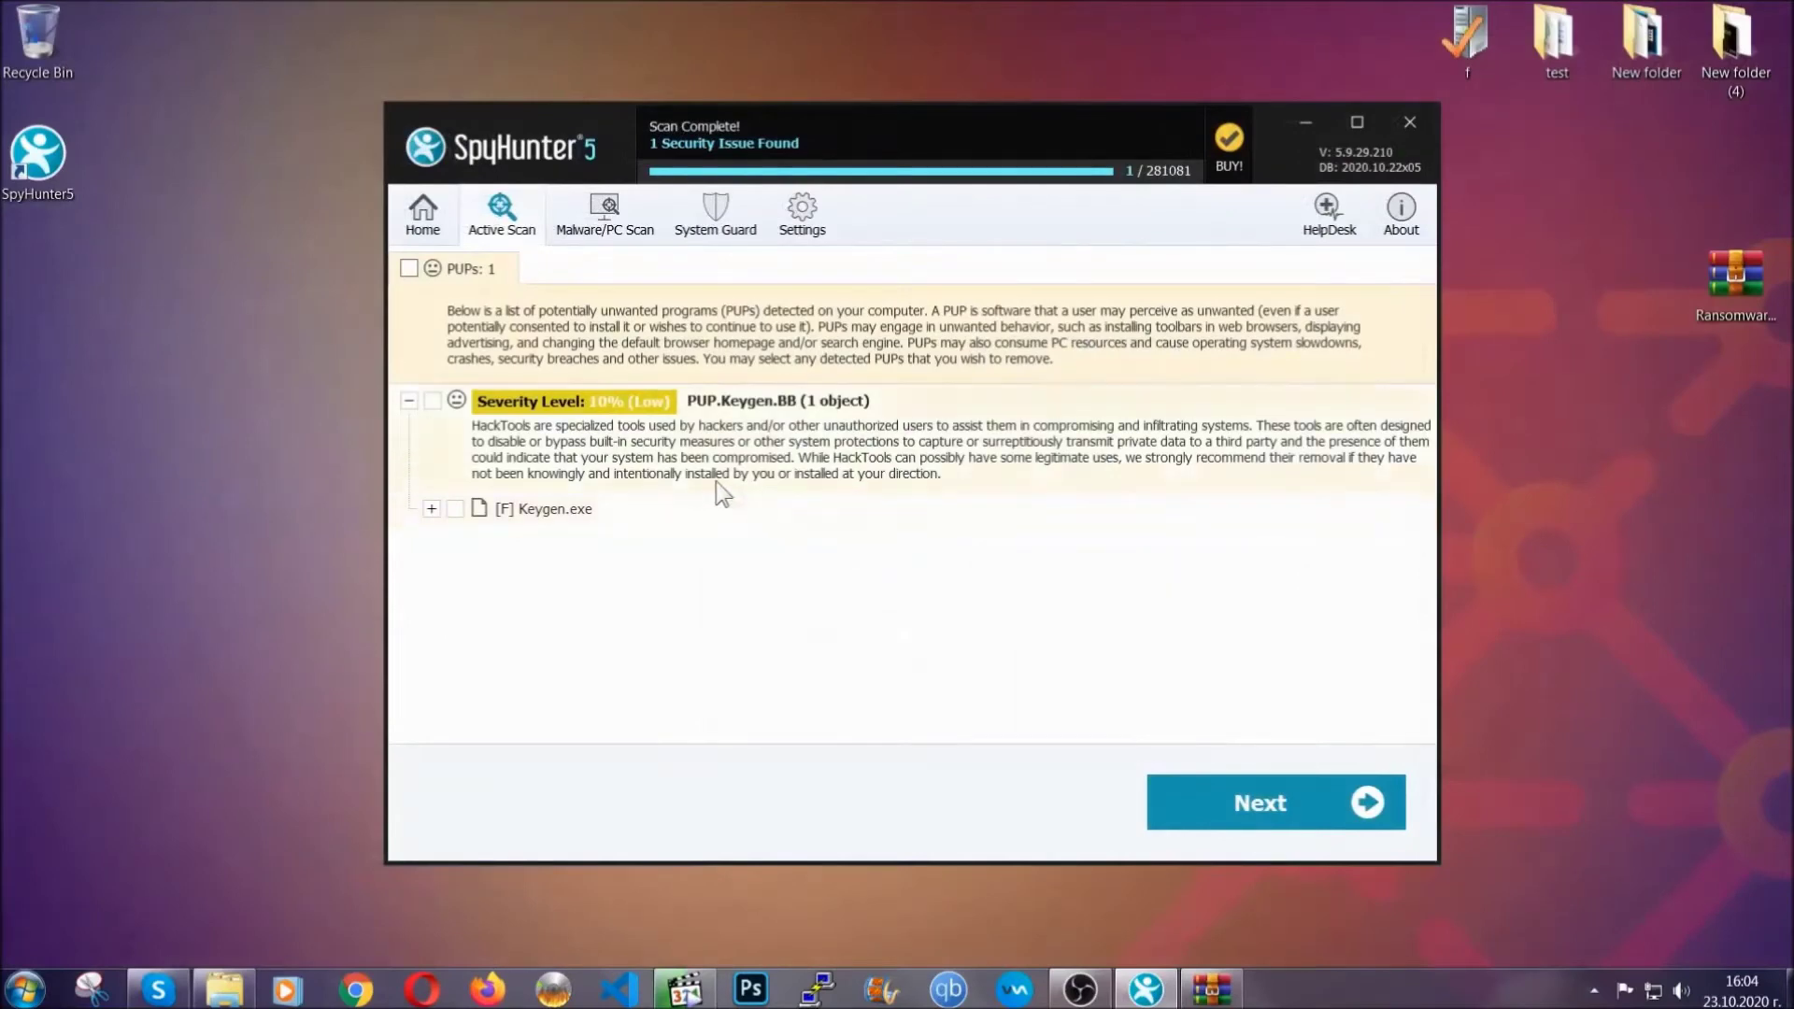
{"action": "left_click", "coordinate": [410, 269]}
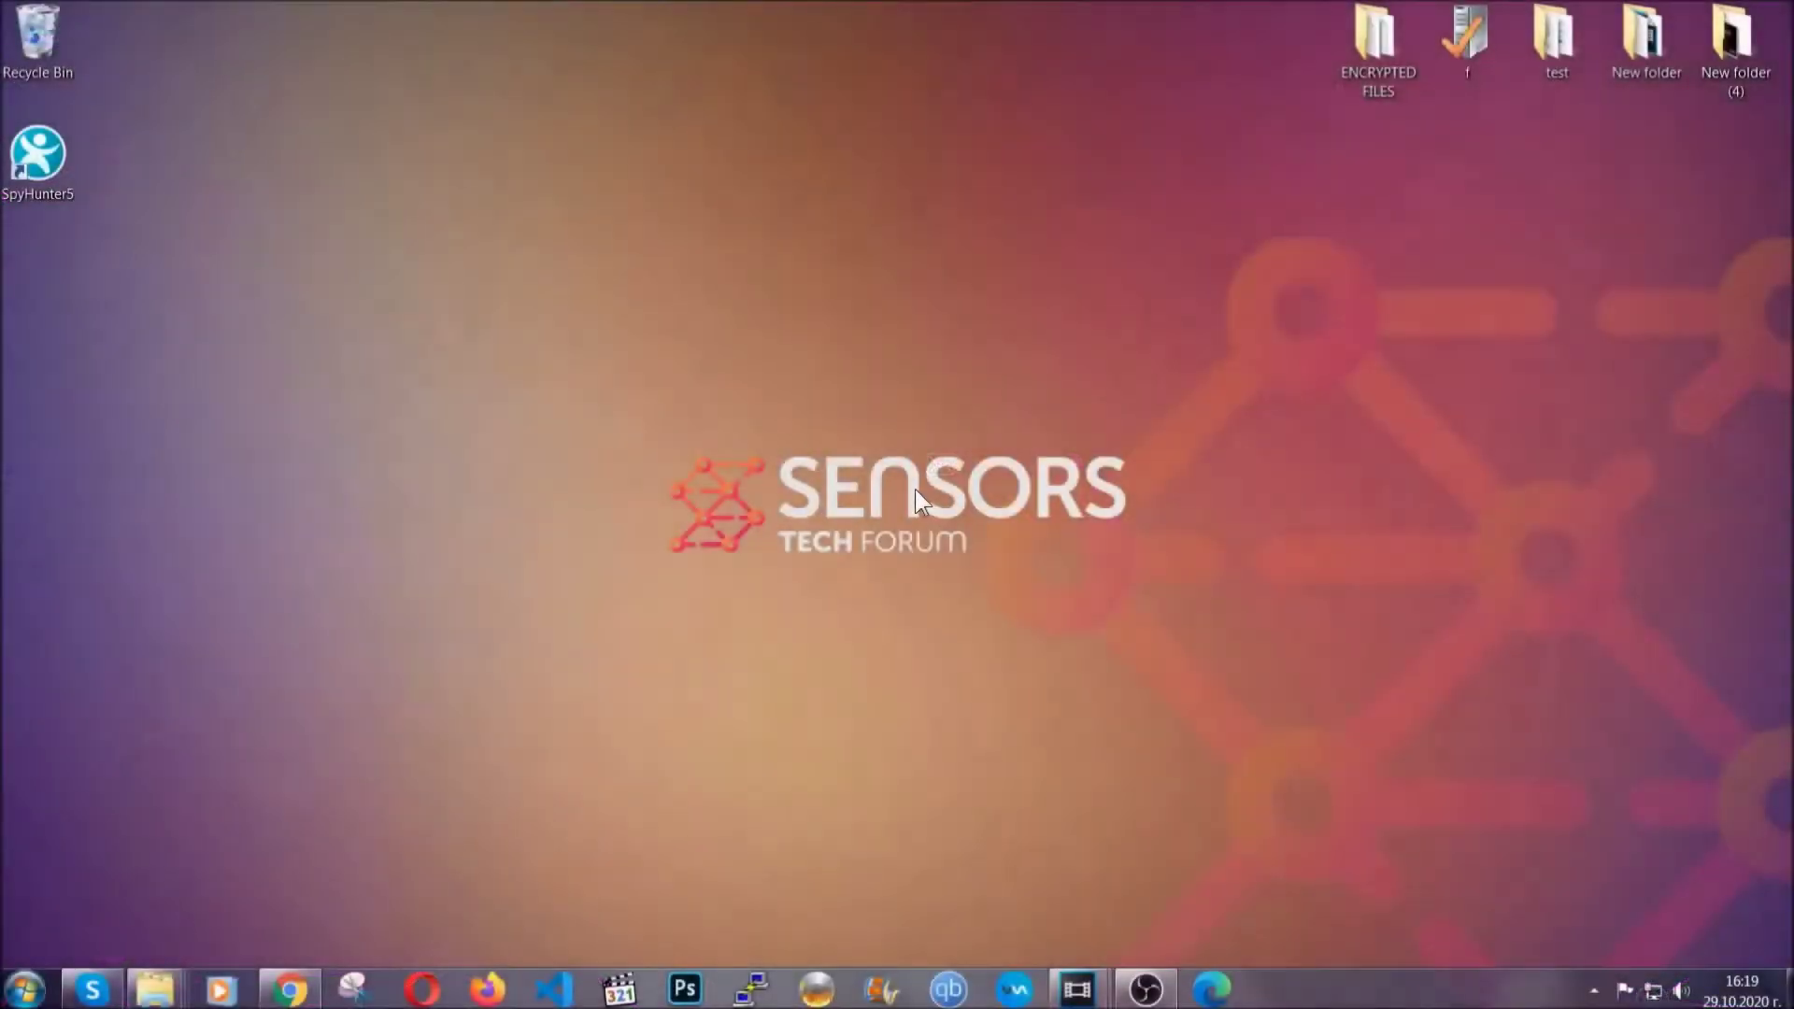
- Open Programs and Features by running APPWIZ.CPL from the Run box
{"action": "key", "text": "super+r"}
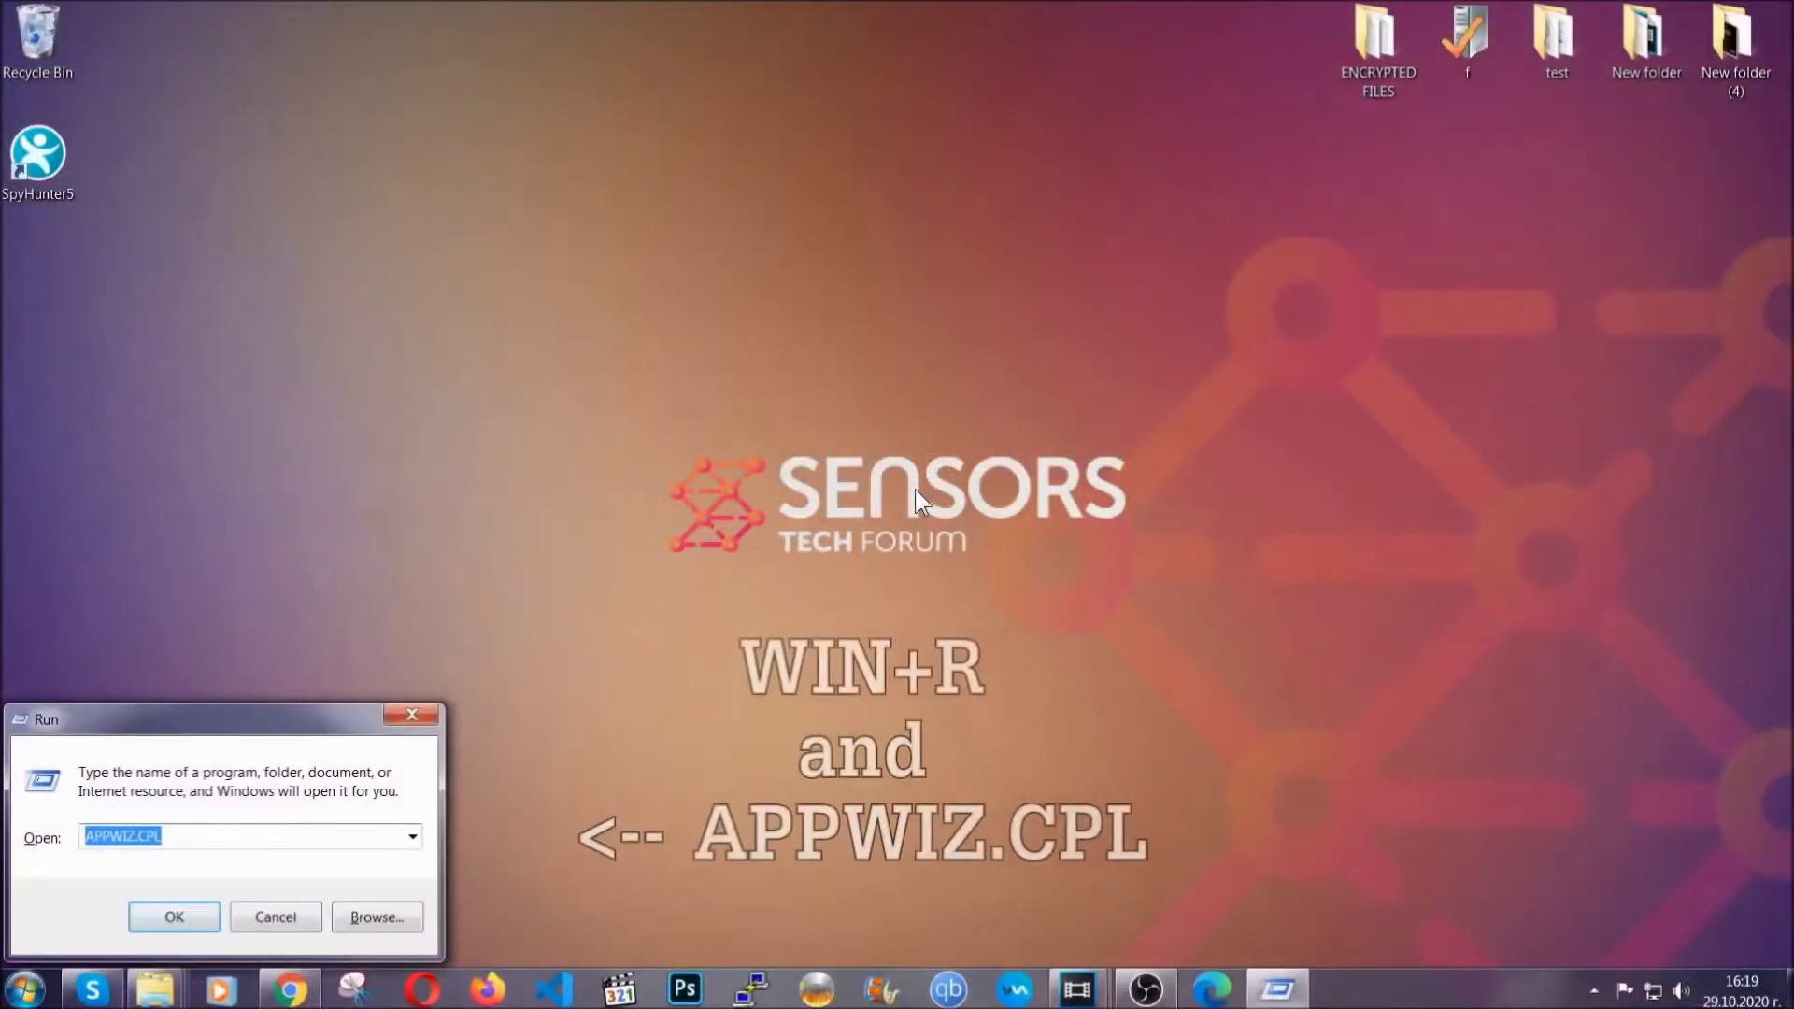
{"action": "left_click", "coordinate": [184, 838]}
{"action": "left_click_drag", "start_coordinate": [184, 838], "coordinate": [37, 845]}
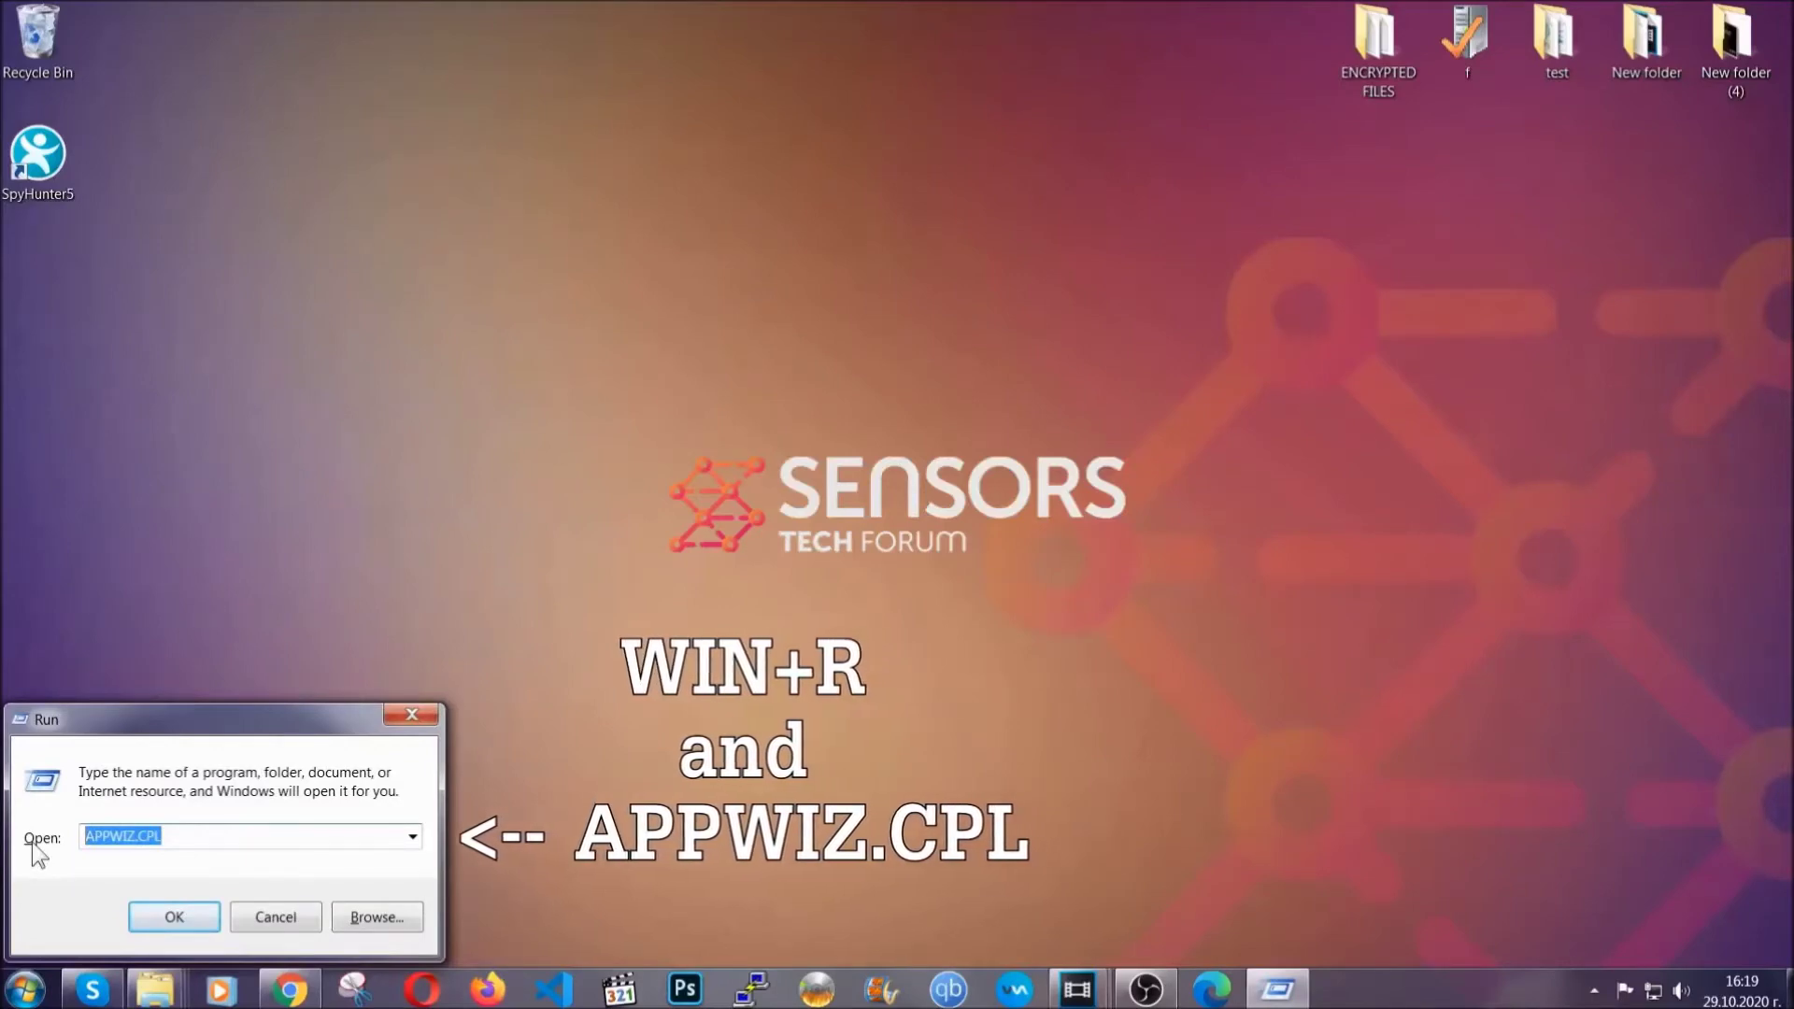
{"action": "left_click", "coordinate": [174, 914]}
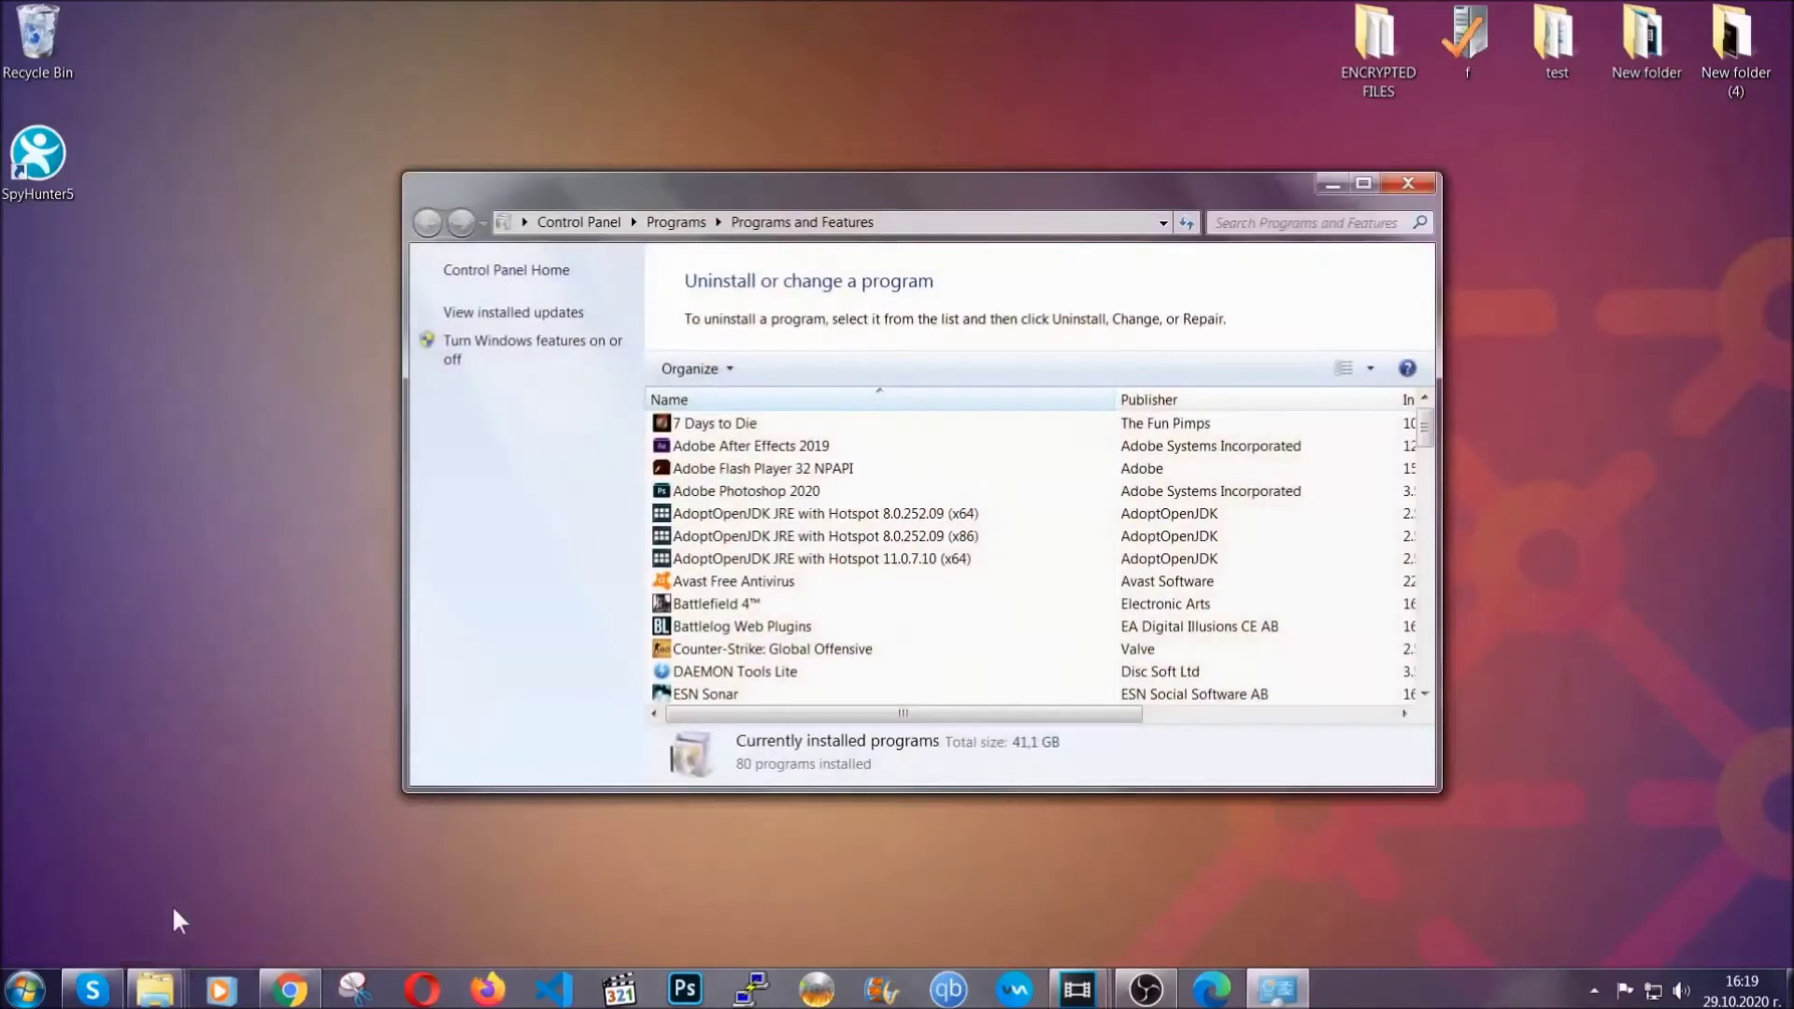
- Uninstall SUSPICIOUS PROGRAM and confirm its successful removal
{"action": "scroll", "coordinate": [951, 511], "scroll_direction": "down", "scroll_amount": 12}
{"action": "scroll", "coordinate": [963, 540], "scroll_direction": "down", "scroll_amount": 10}
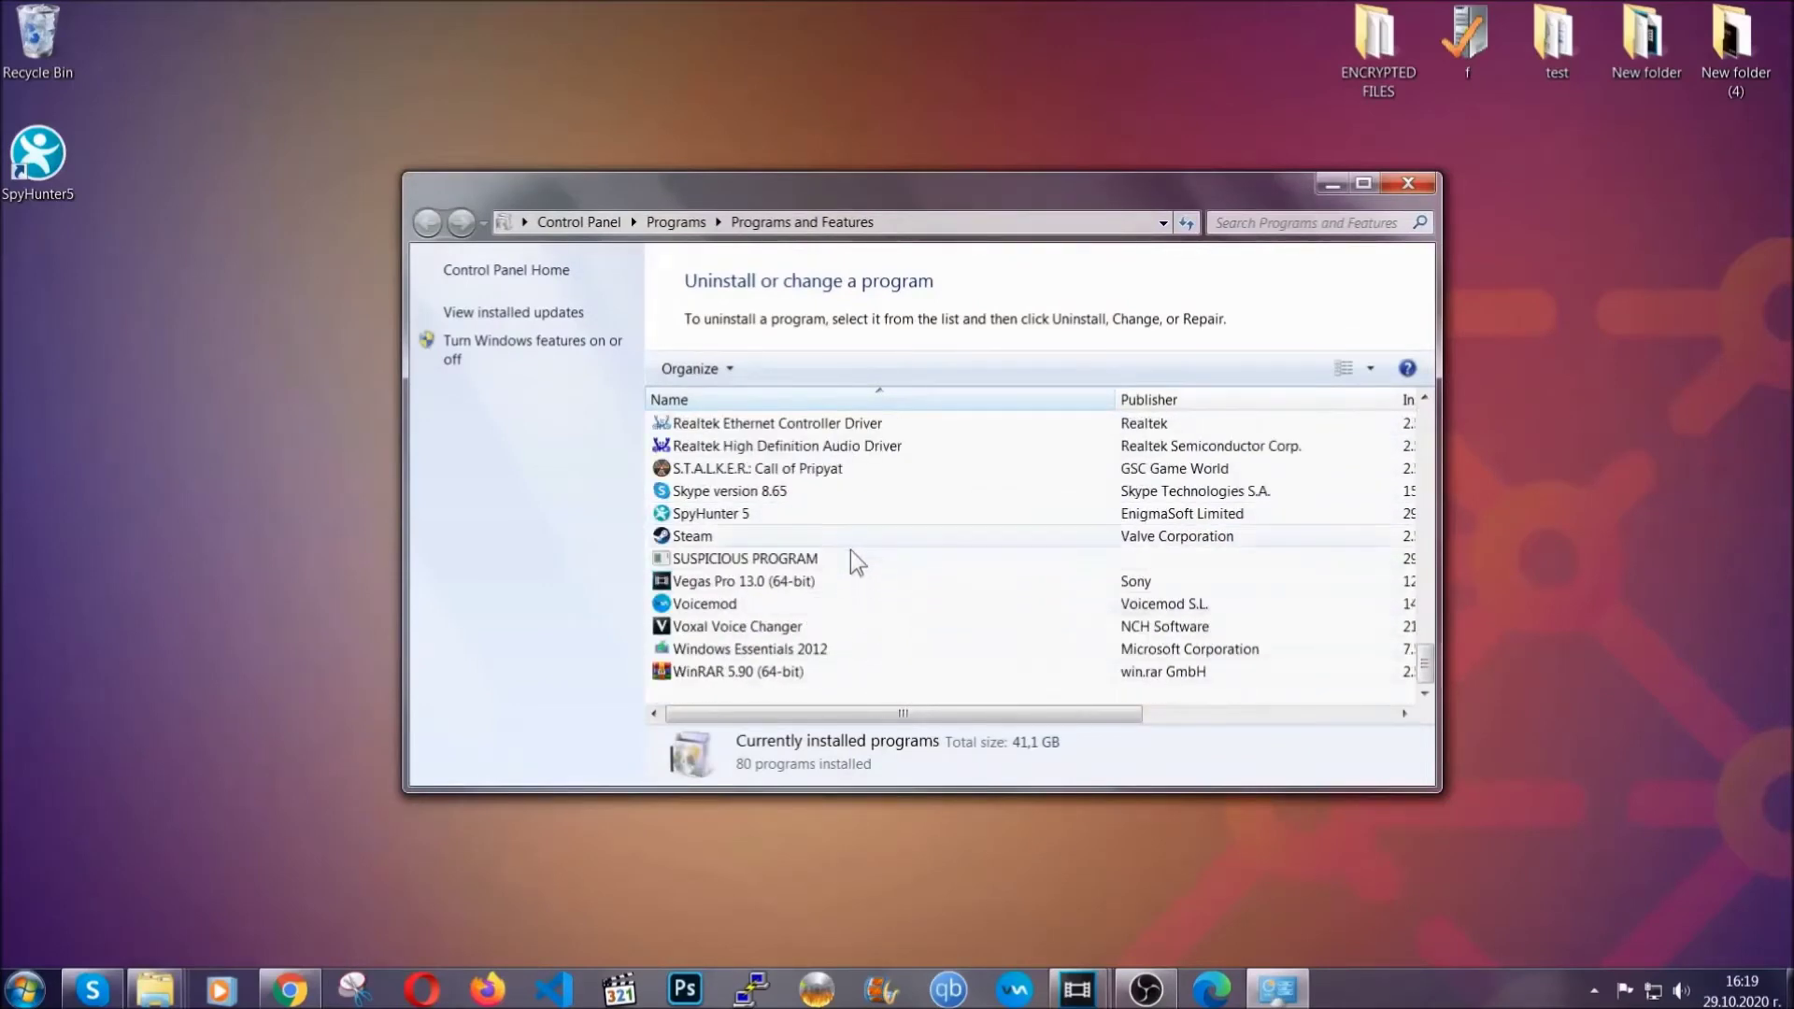
{"action": "left_click", "coordinate": [776, 558]}
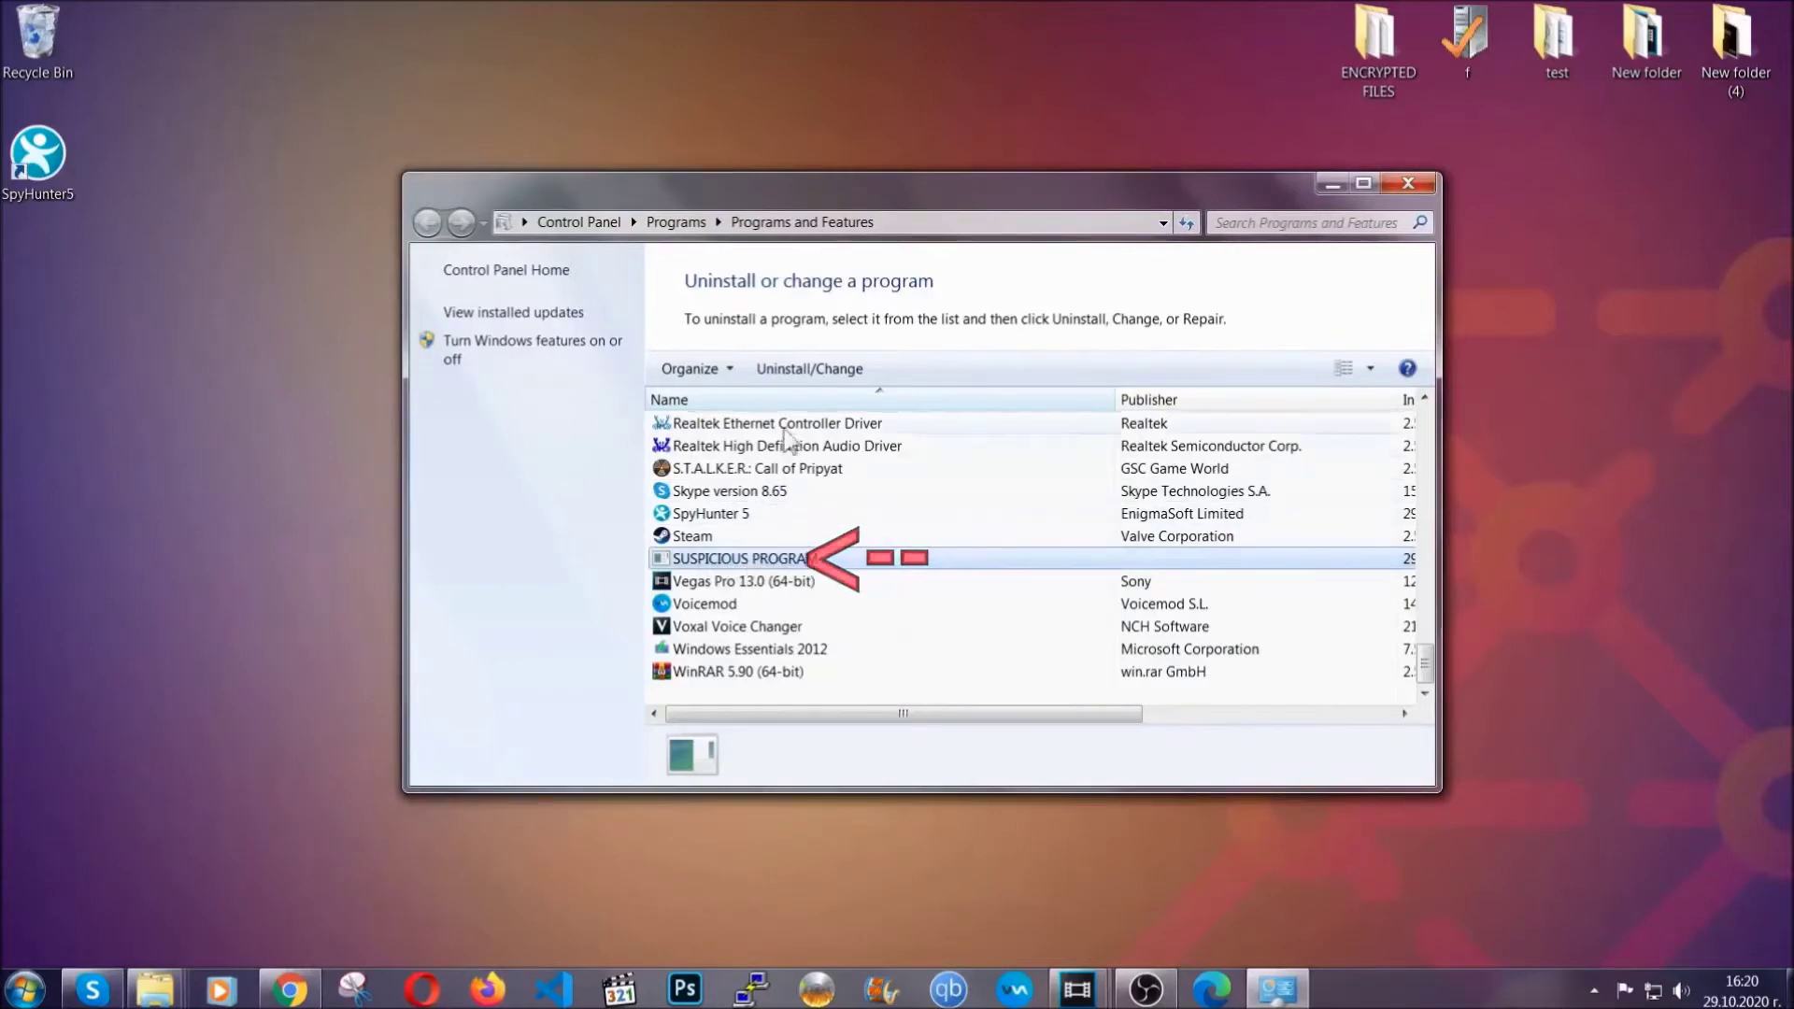
{"action": "left_click", "coordinate": [795, 370]}
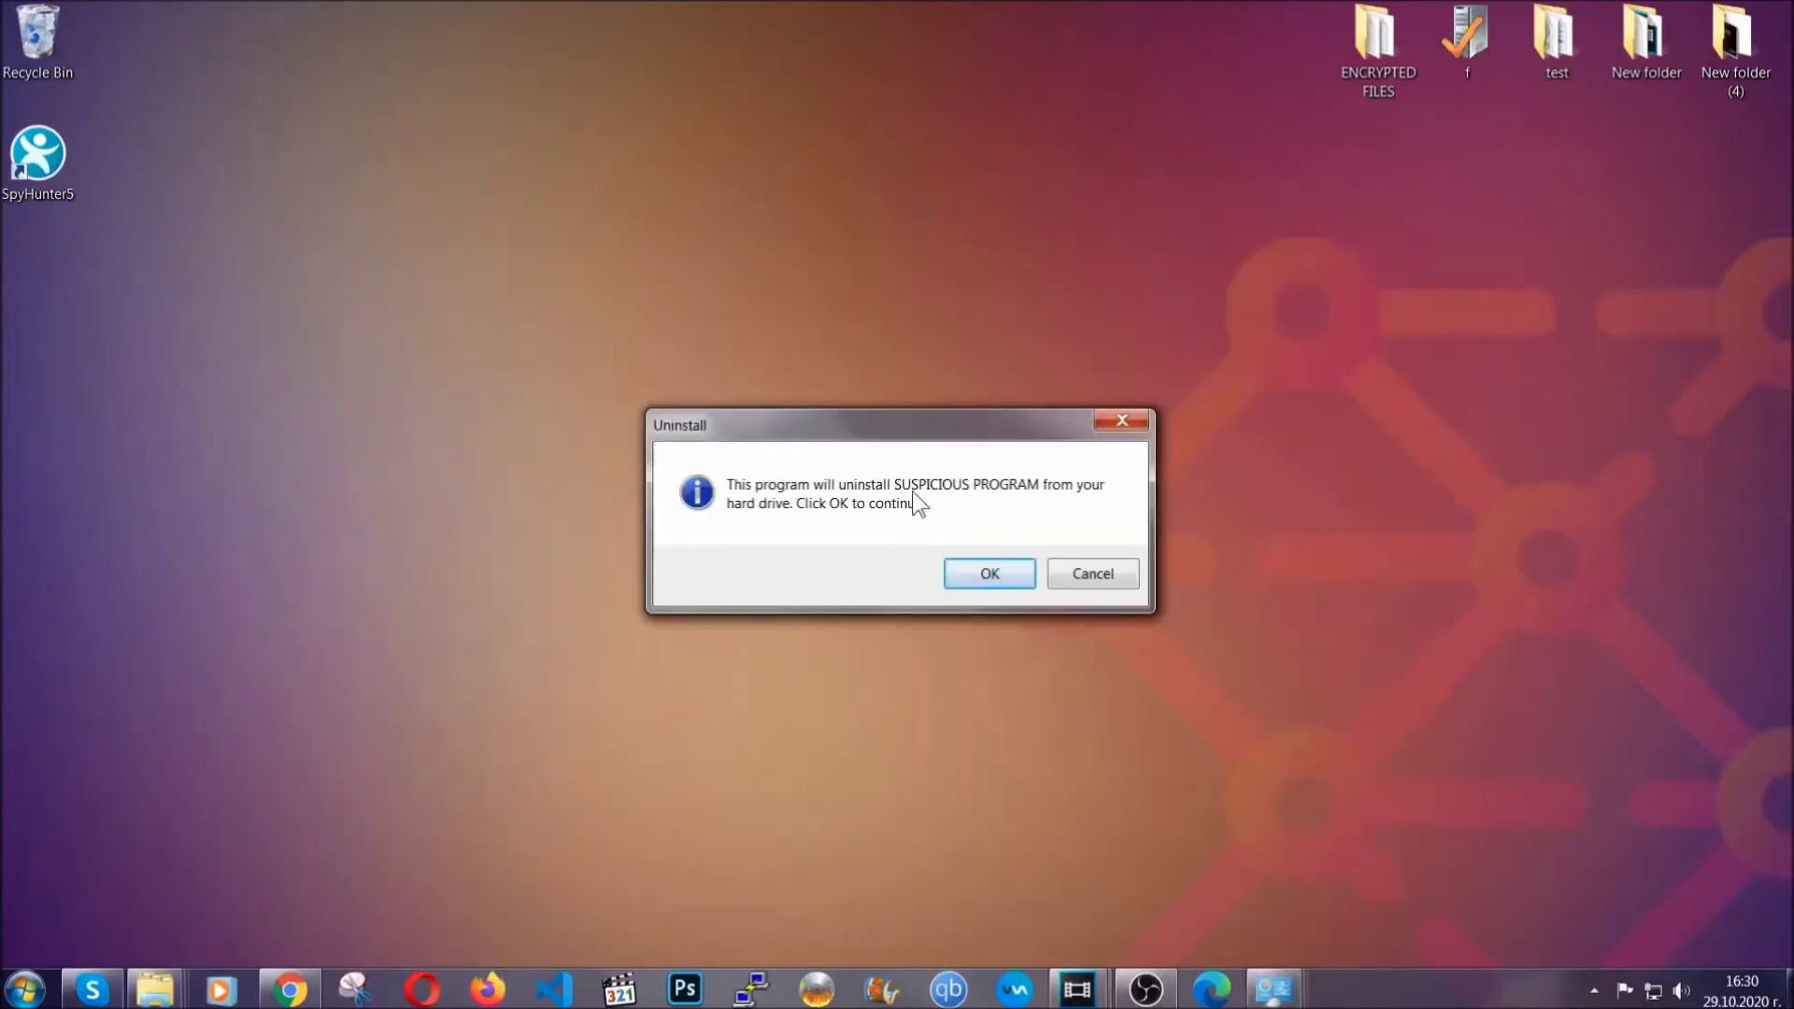
{"action": "left_click", "coordinate": [978, 576]}
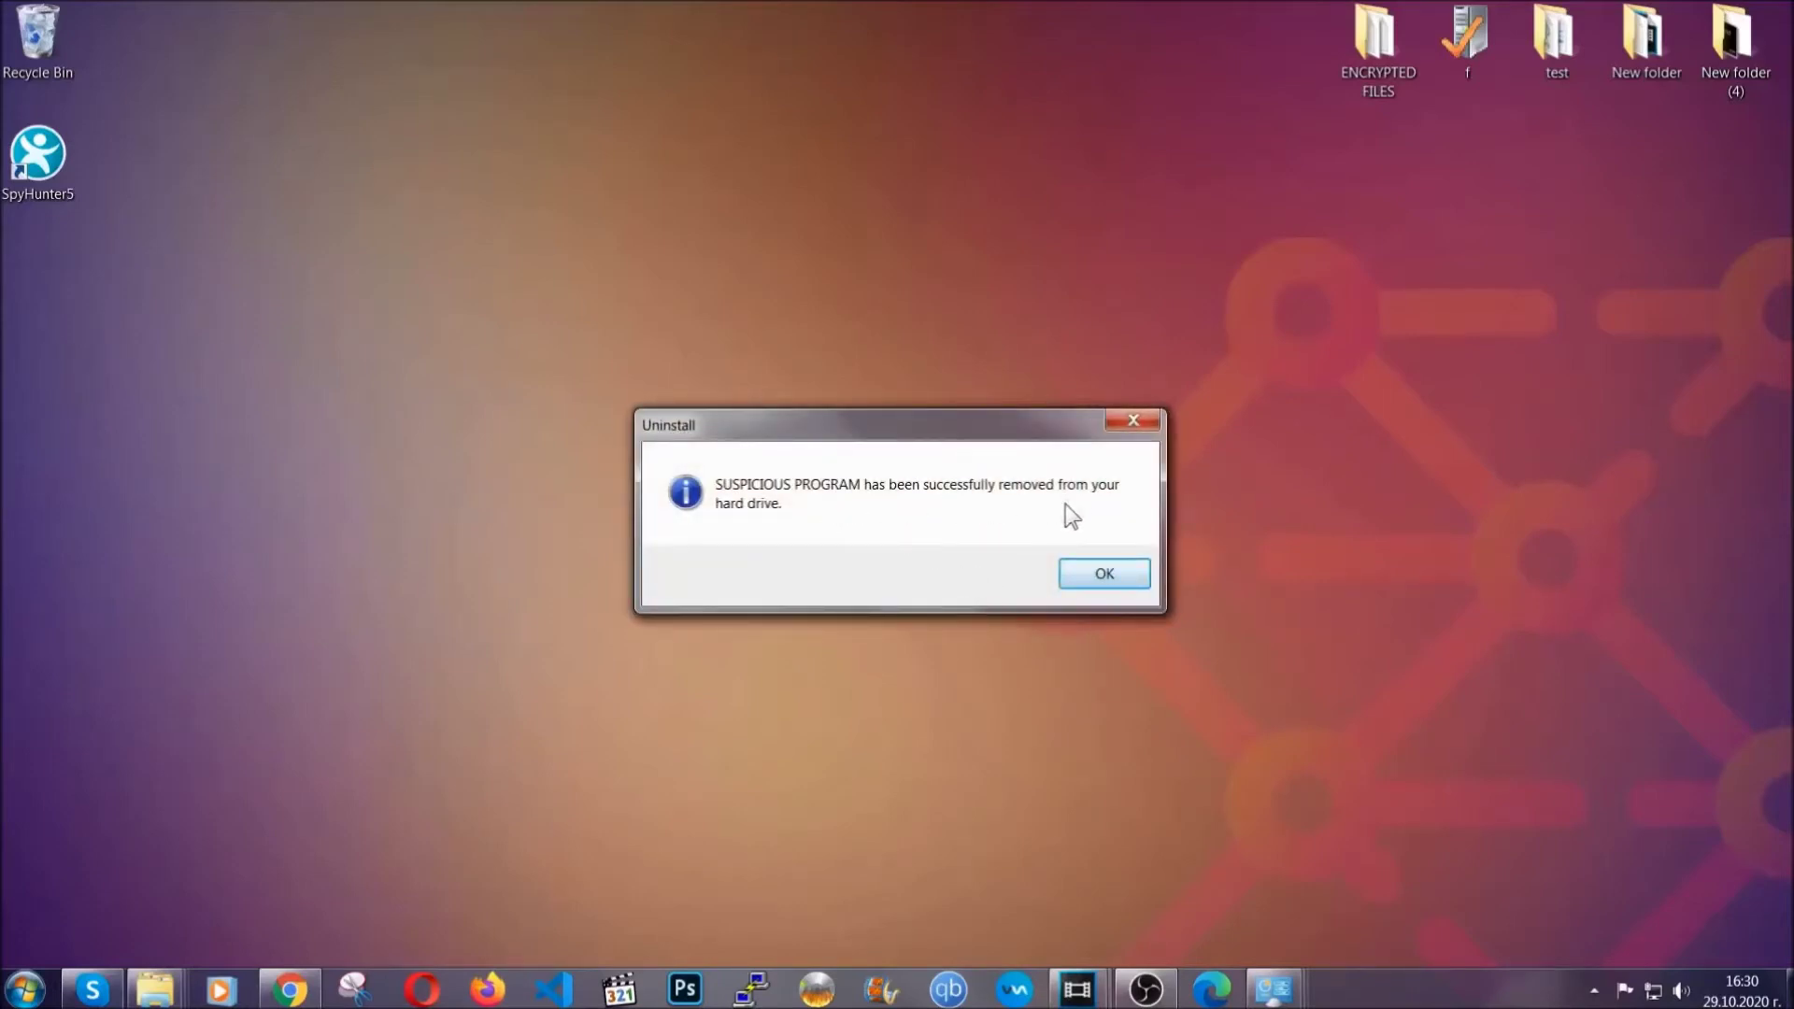
{"action": "left_click", "coordinate": [1079, 572]}
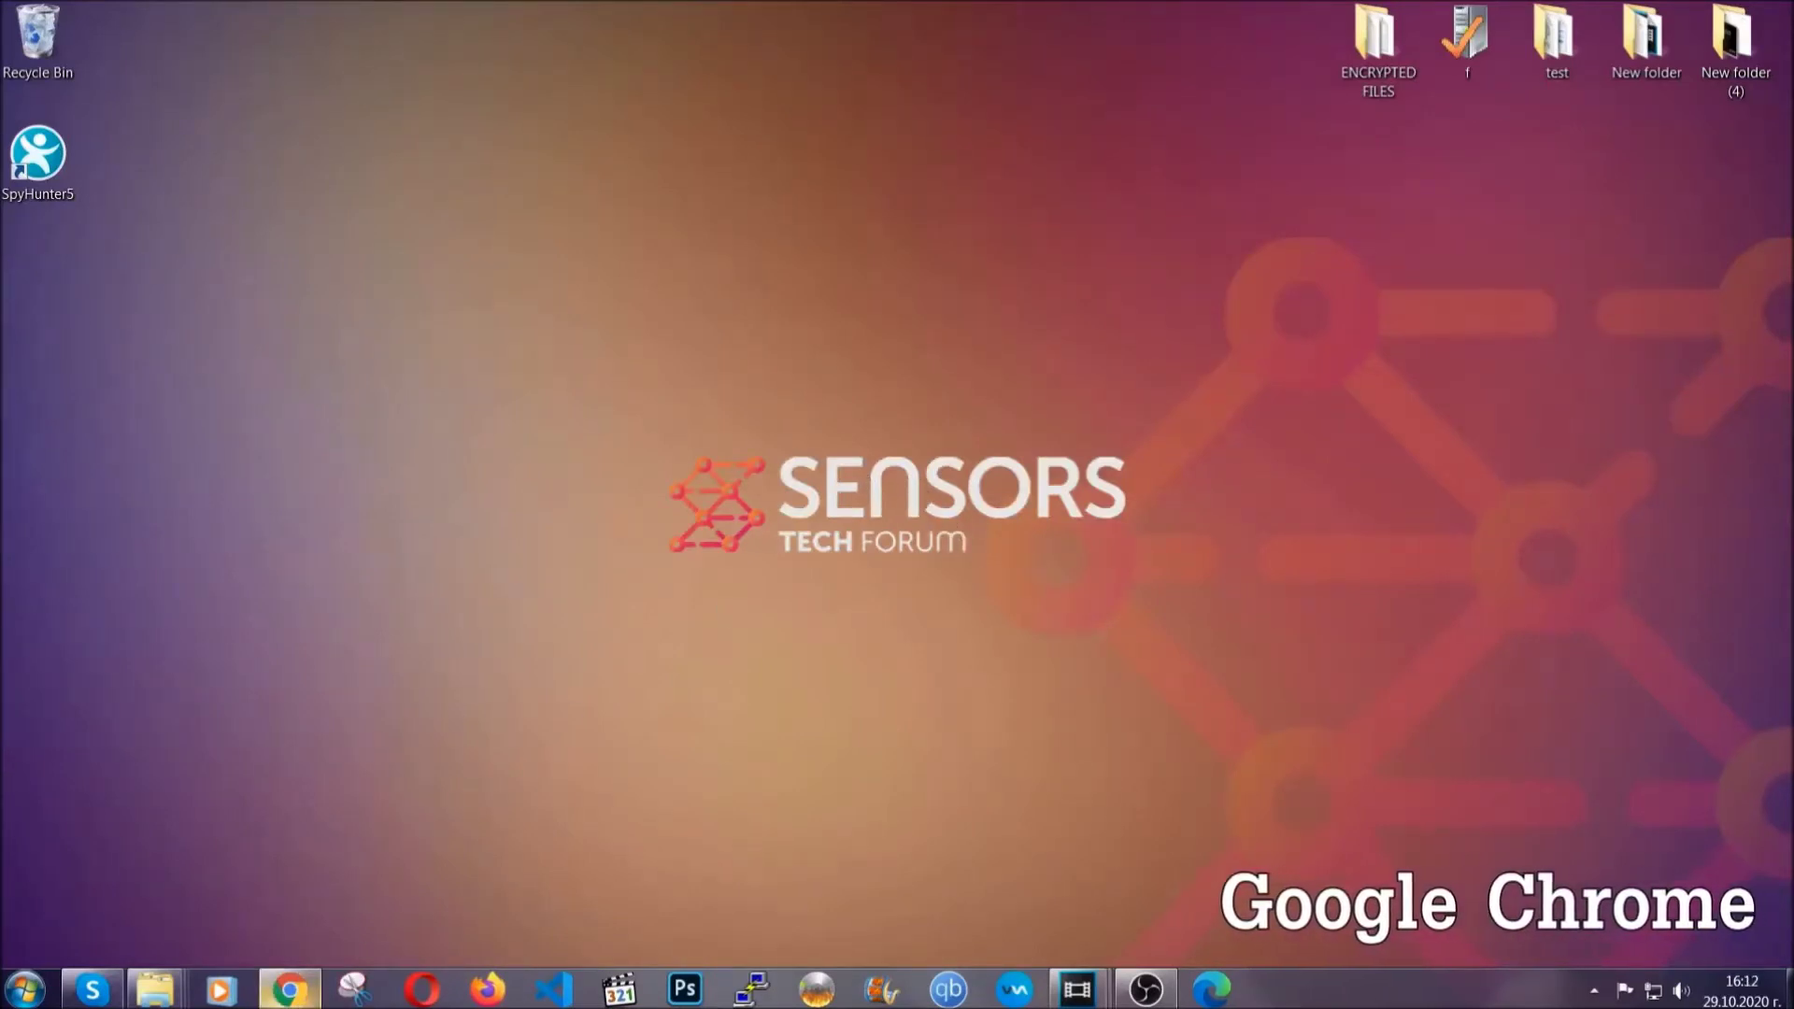
- Clear Chrome's all-time history, cookies, cache and autofill at chrome://settings/clearBrowserData, keeping passwords
{"action": "left_click", "coordinate": [290, 988]}
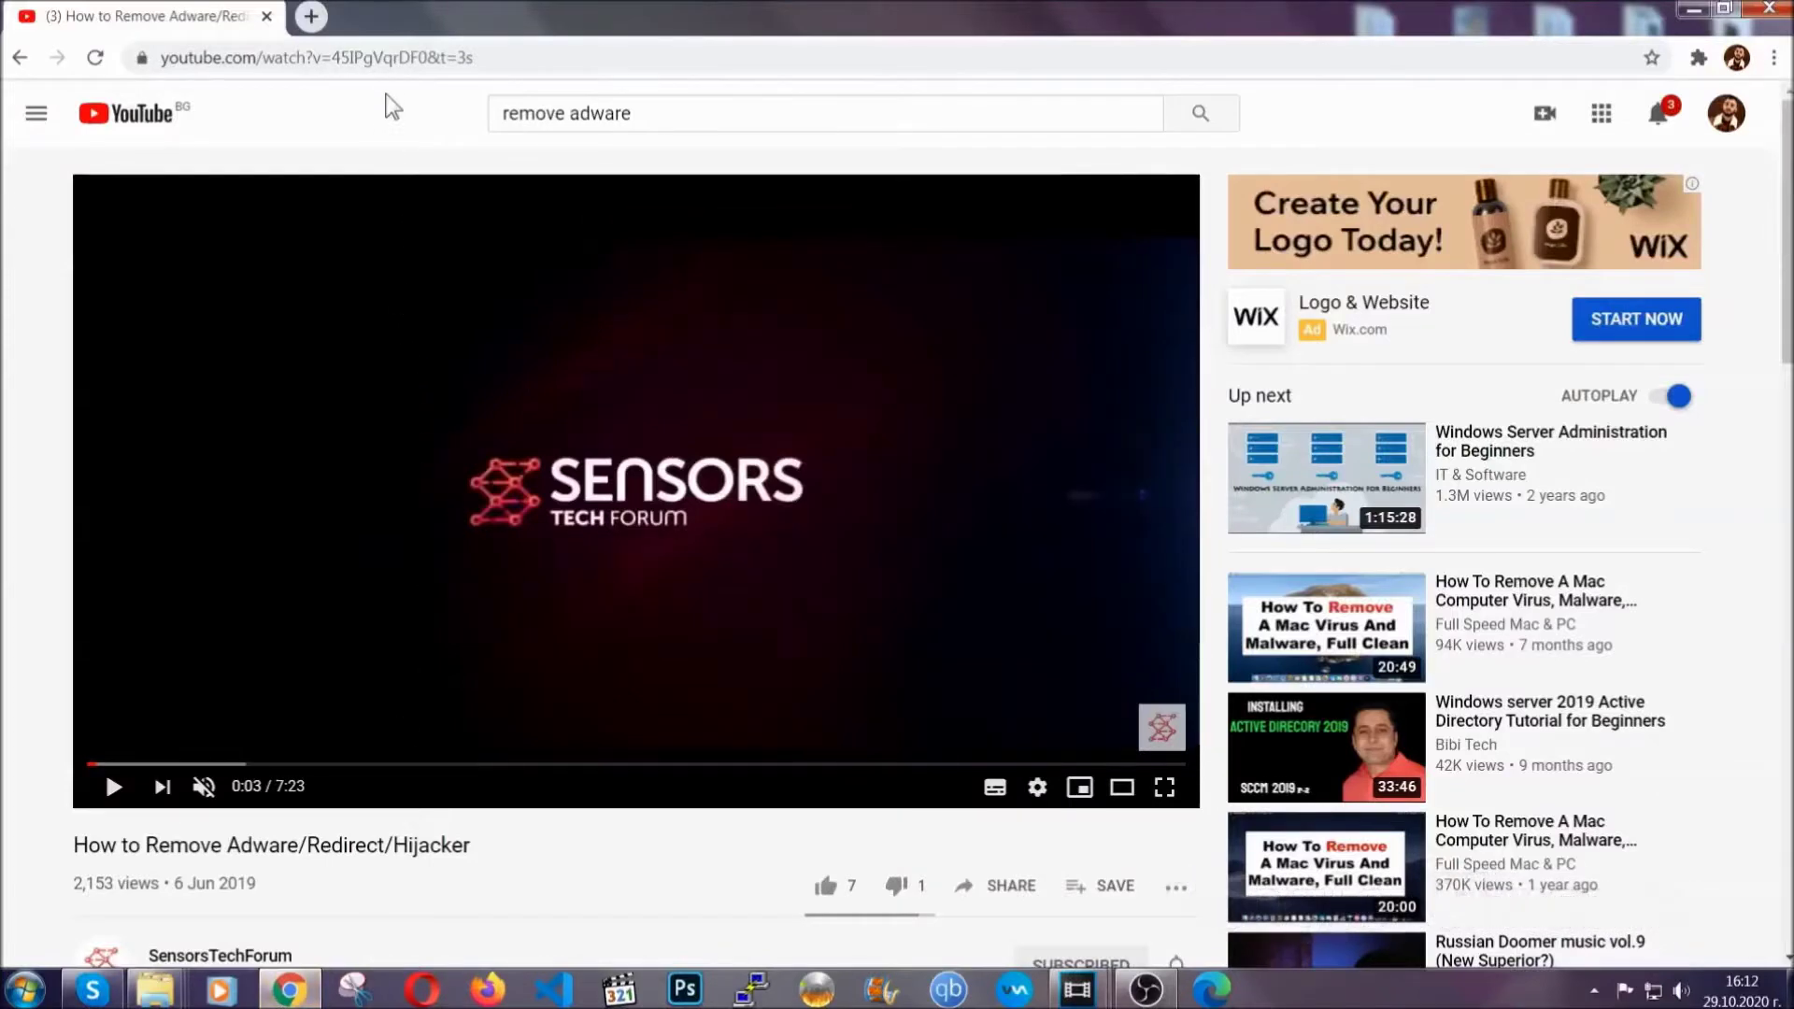
{"action": "left_click", "coordinate": [388, 59]}
{"action": "type", "text": "chr"}
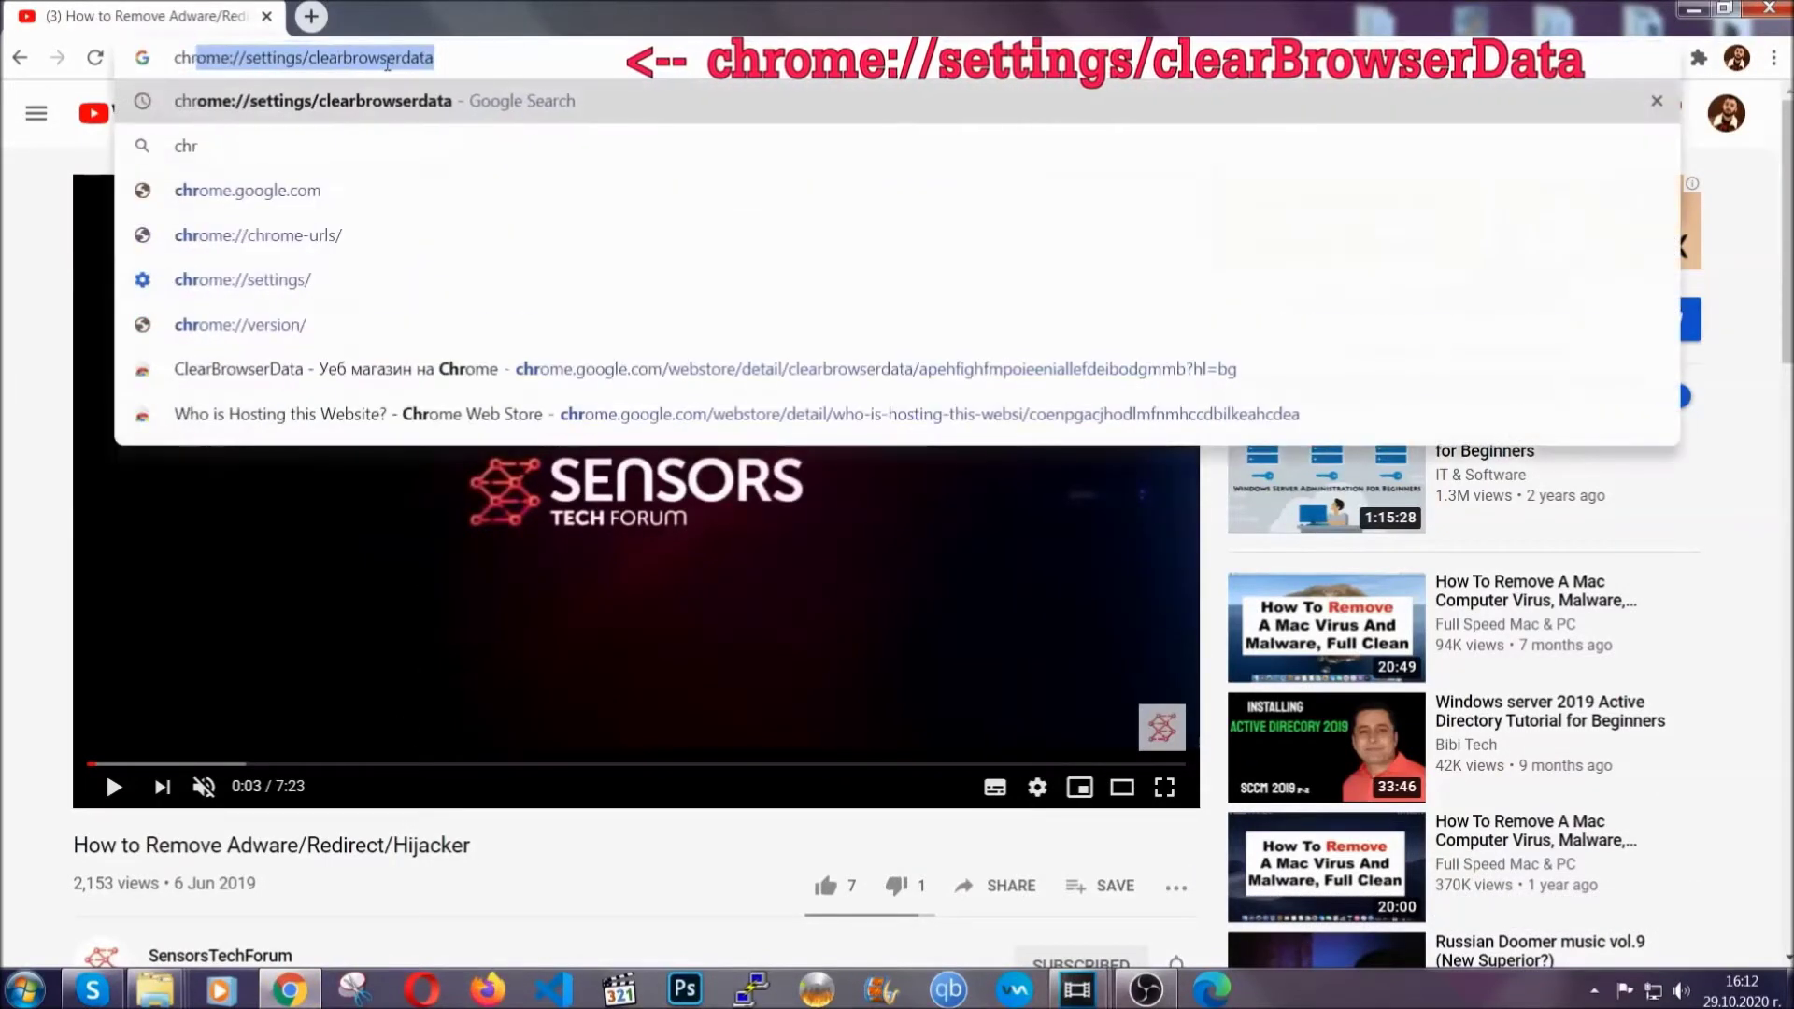
{"action": "type", "text": "ome:/"}
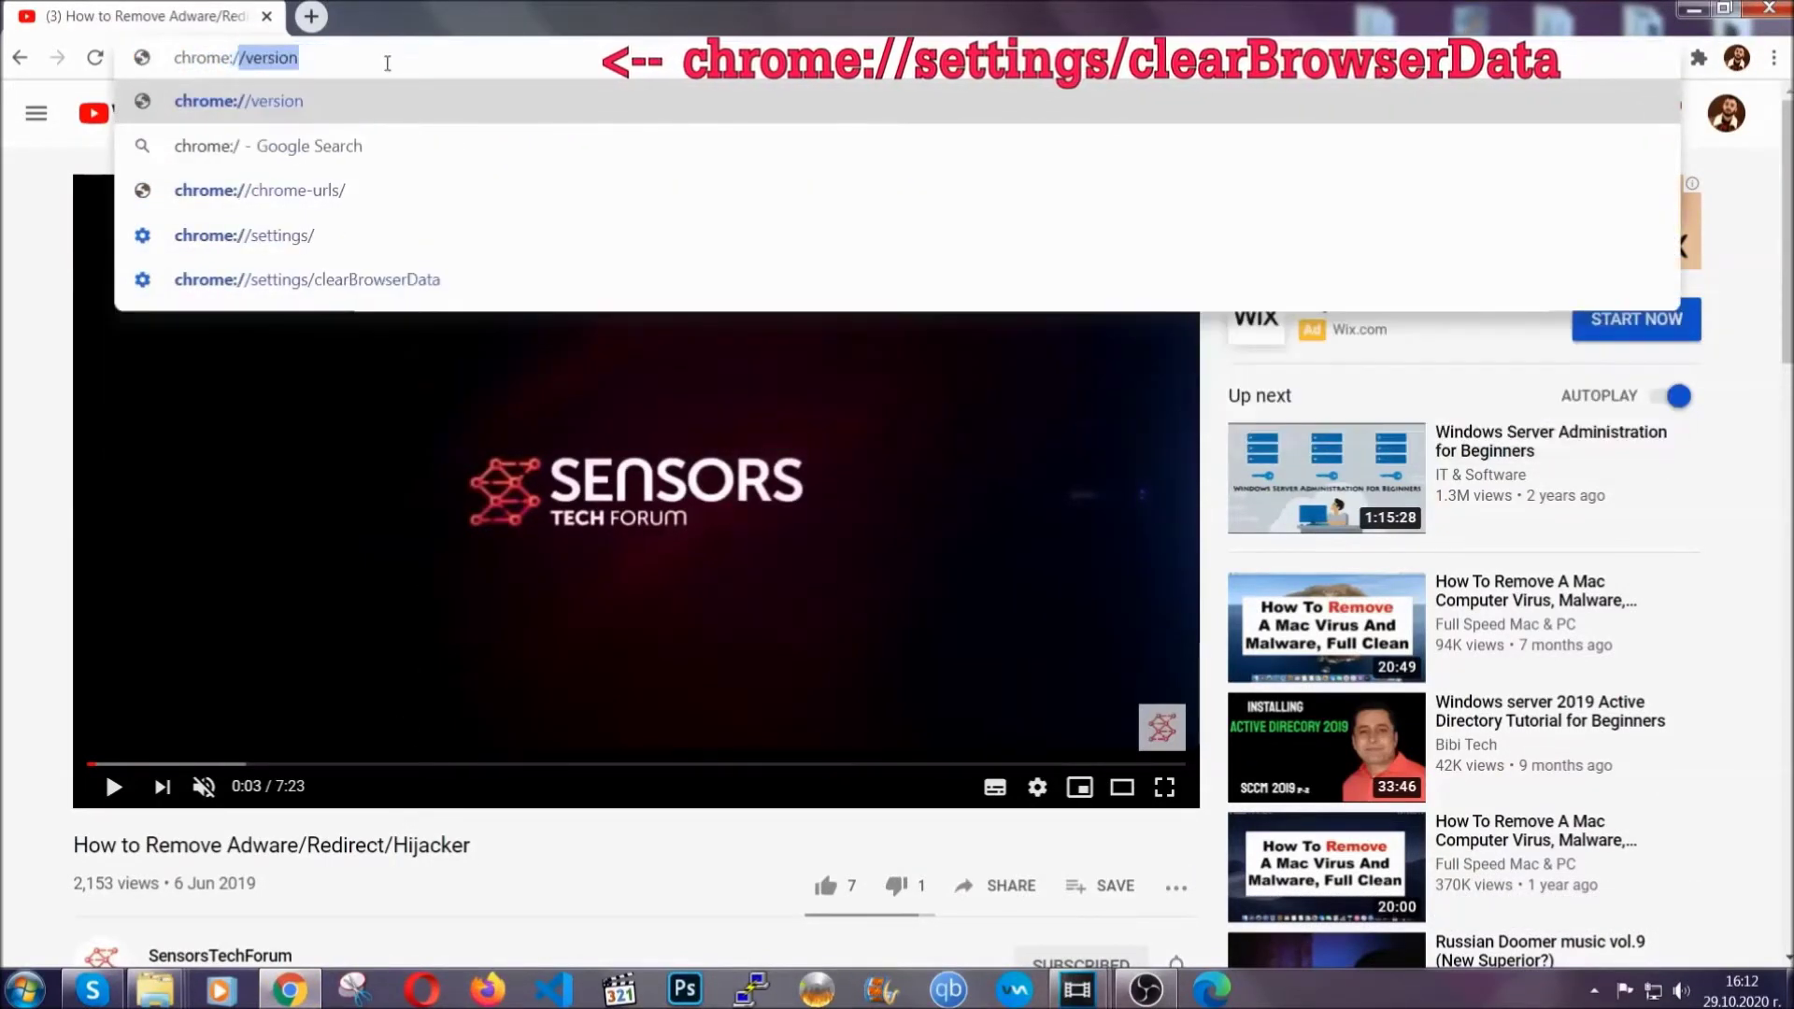
{"action": "type", "text": "/setting"}
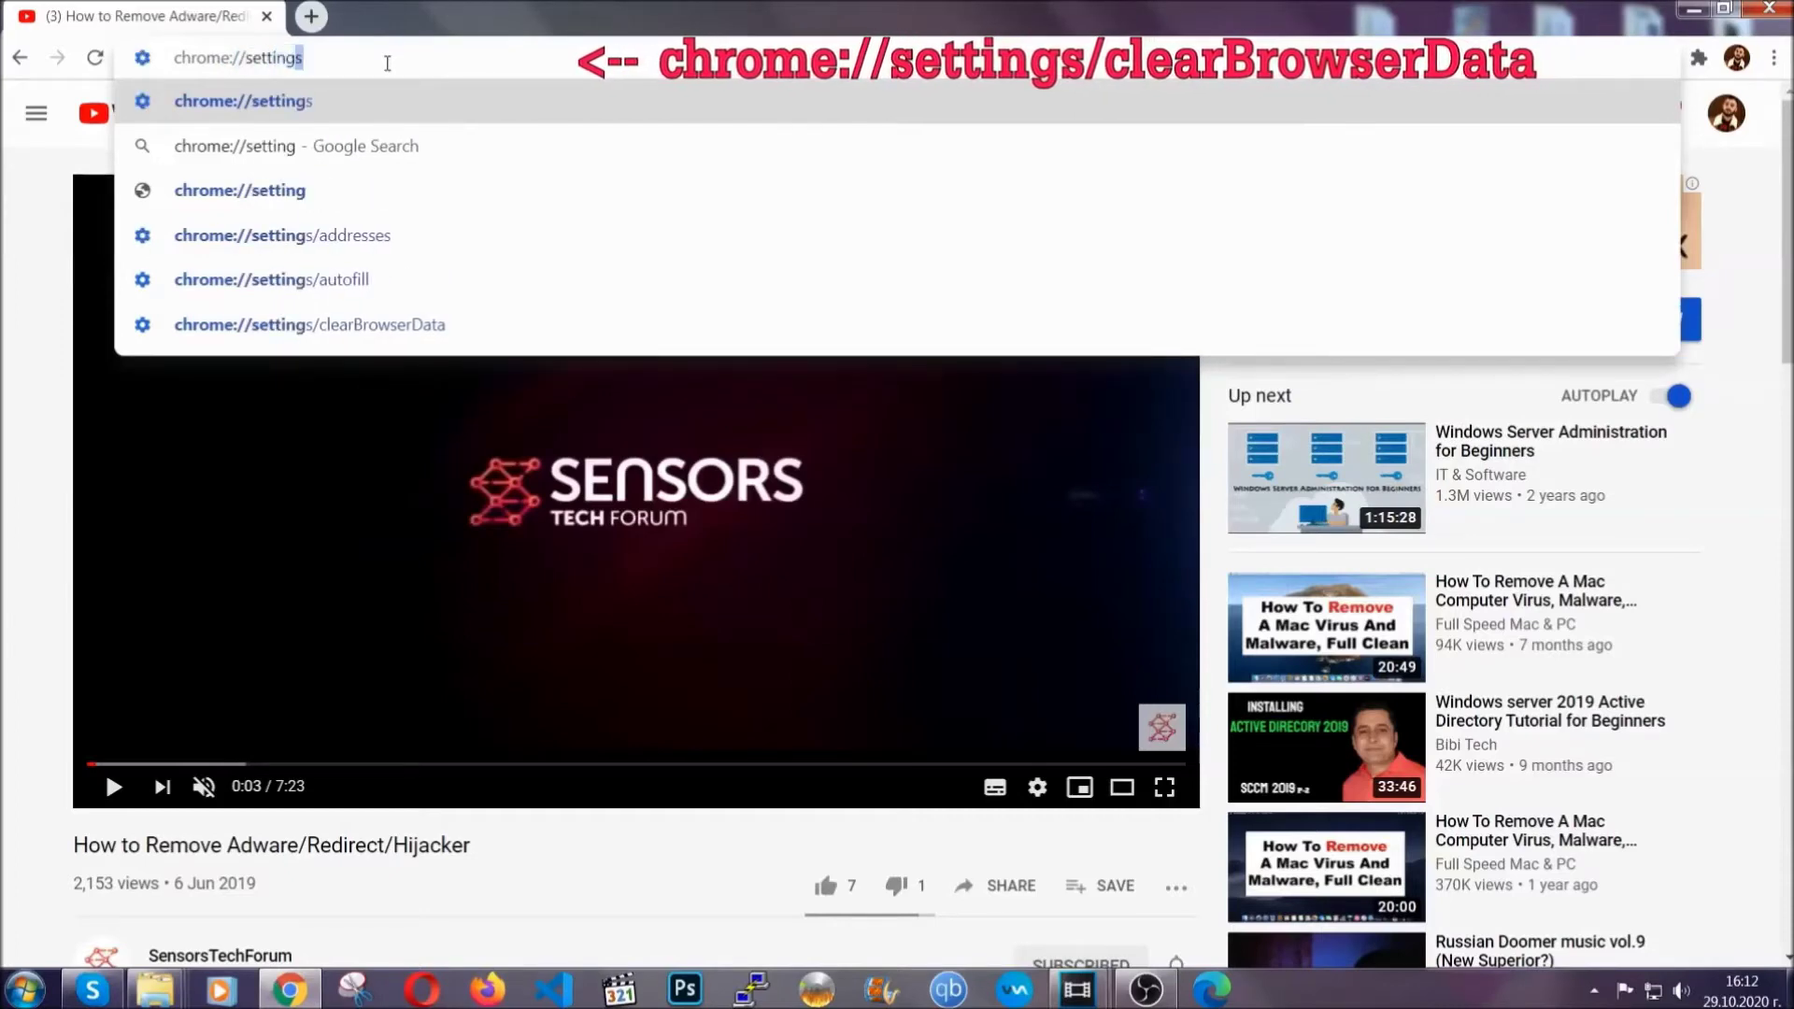
{"action": "type", "text": "s/ce"}
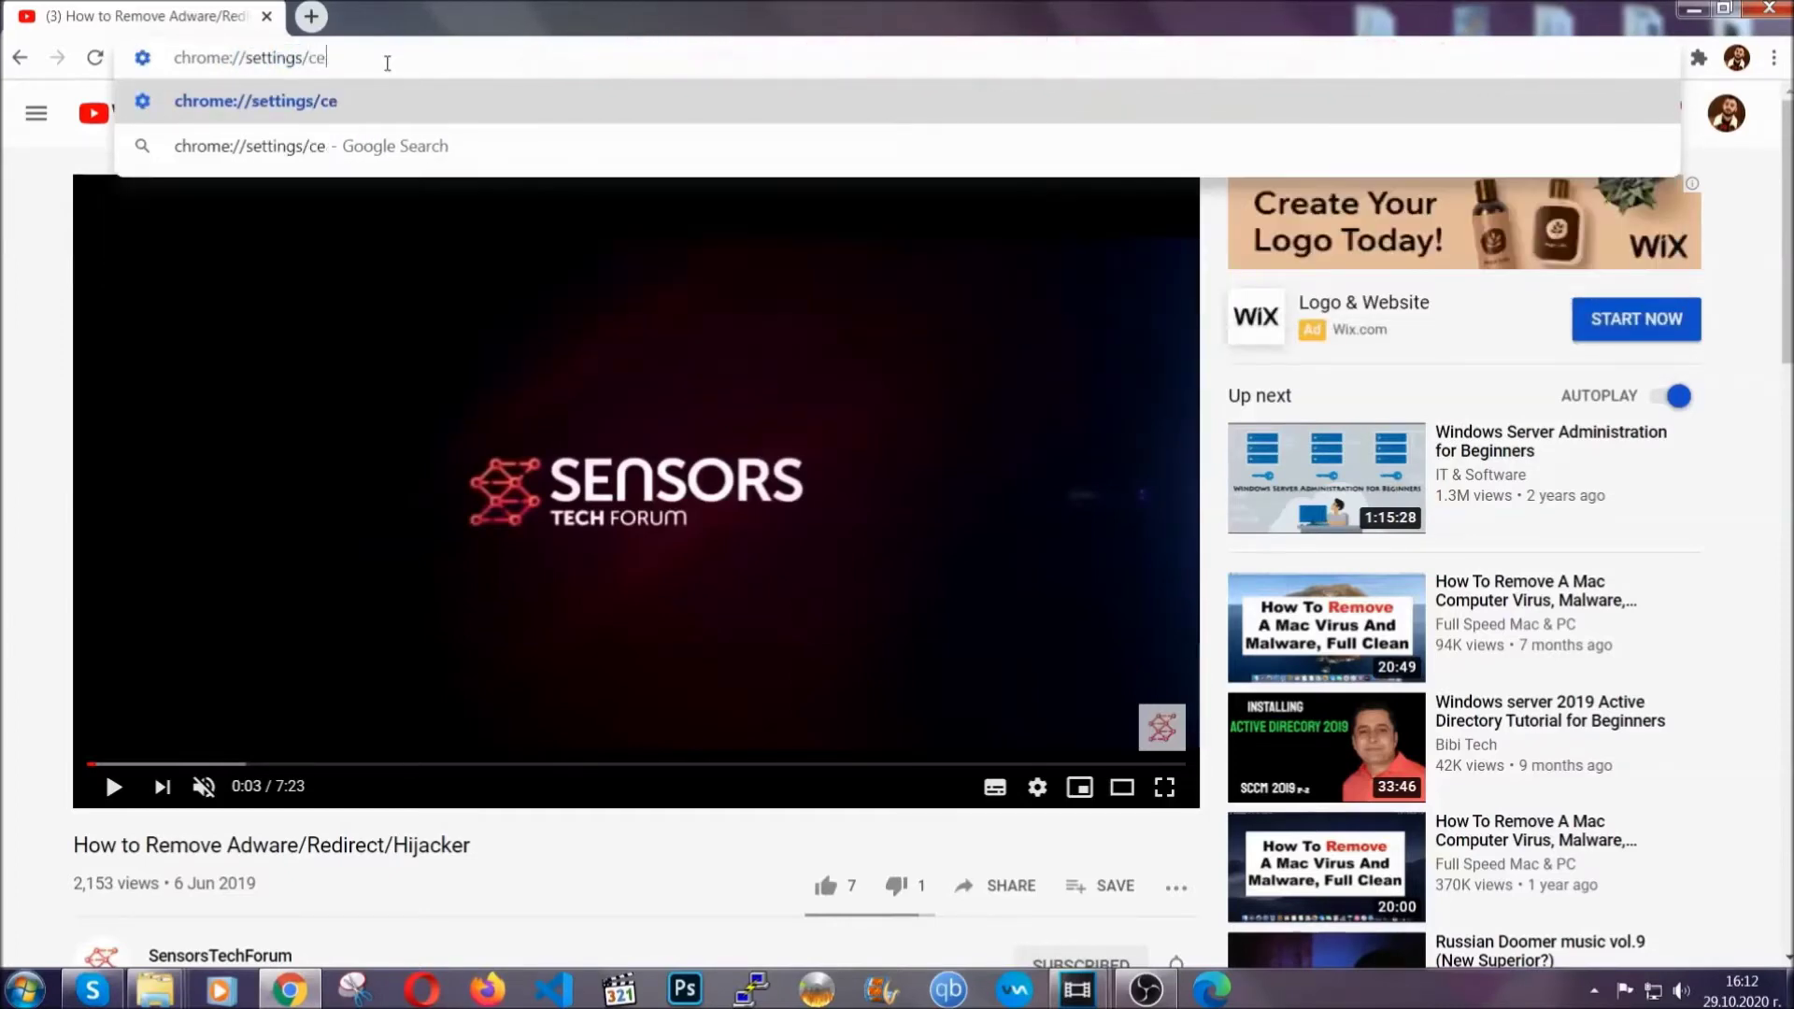
{"action": "key", "text": "BackSpace"}
{"action": "type", "text": "lear"}
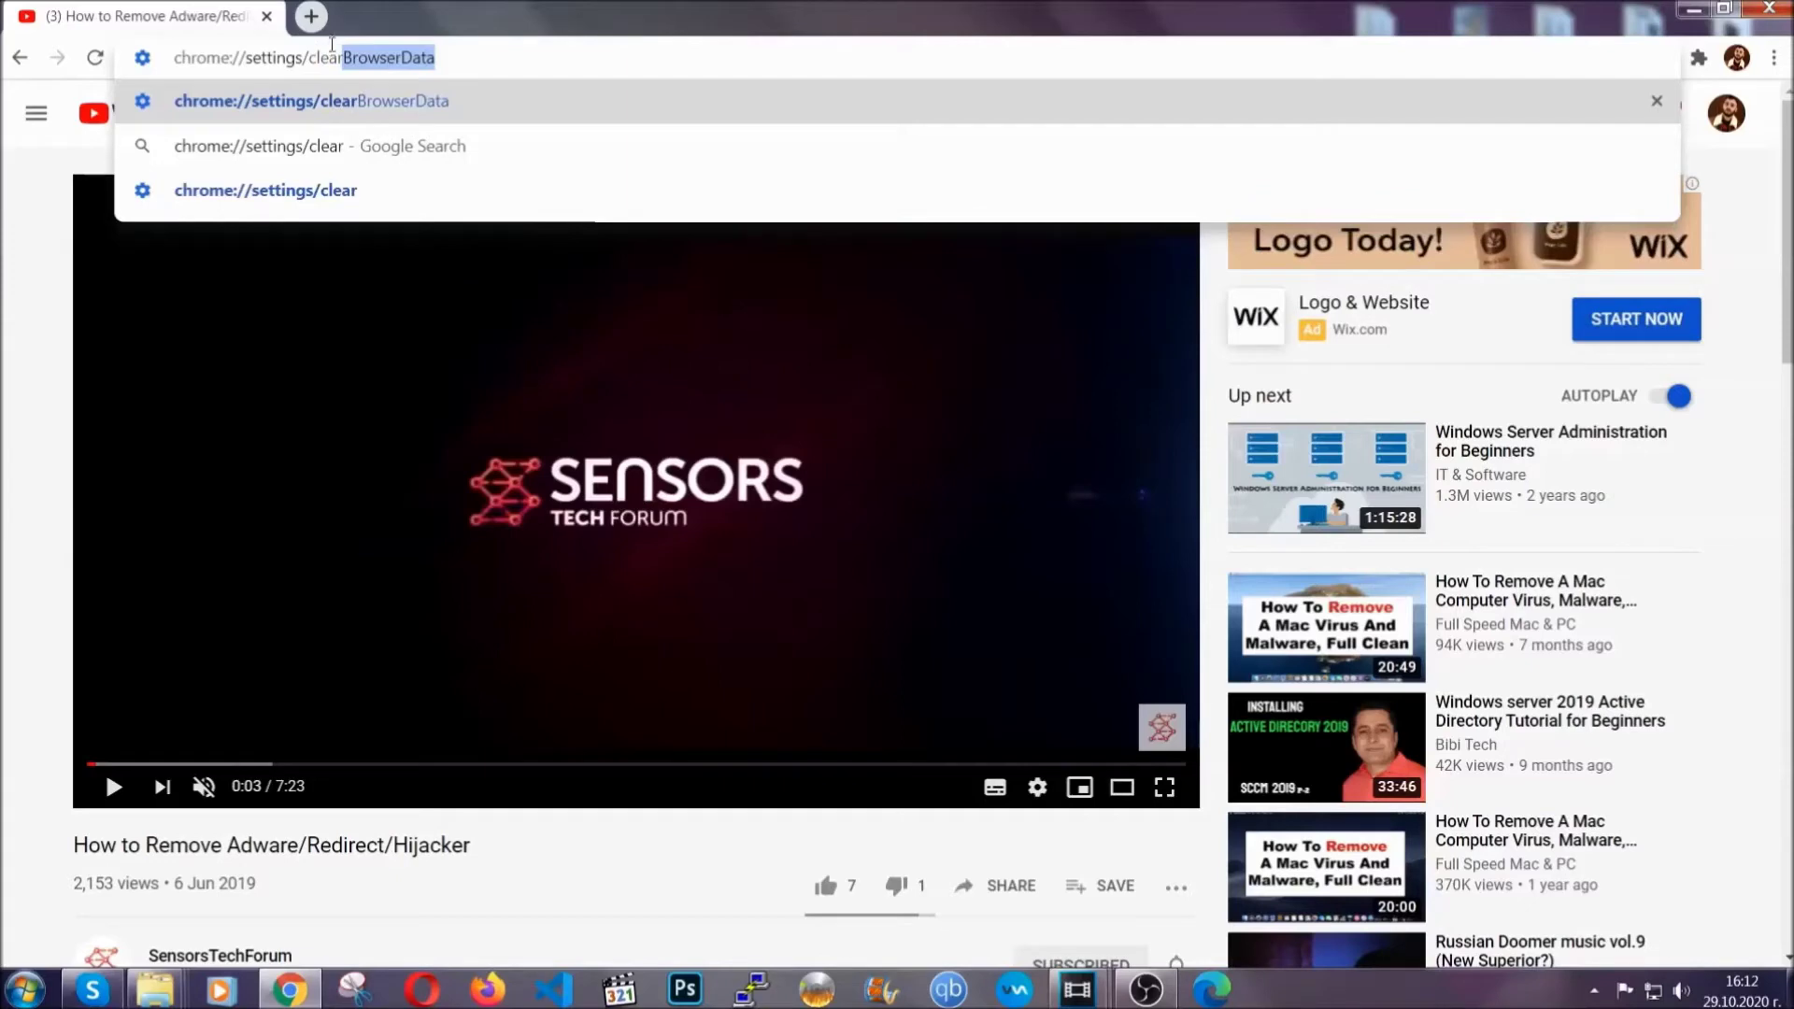
{"action": "left_click", "coordinate": [259, 99]}
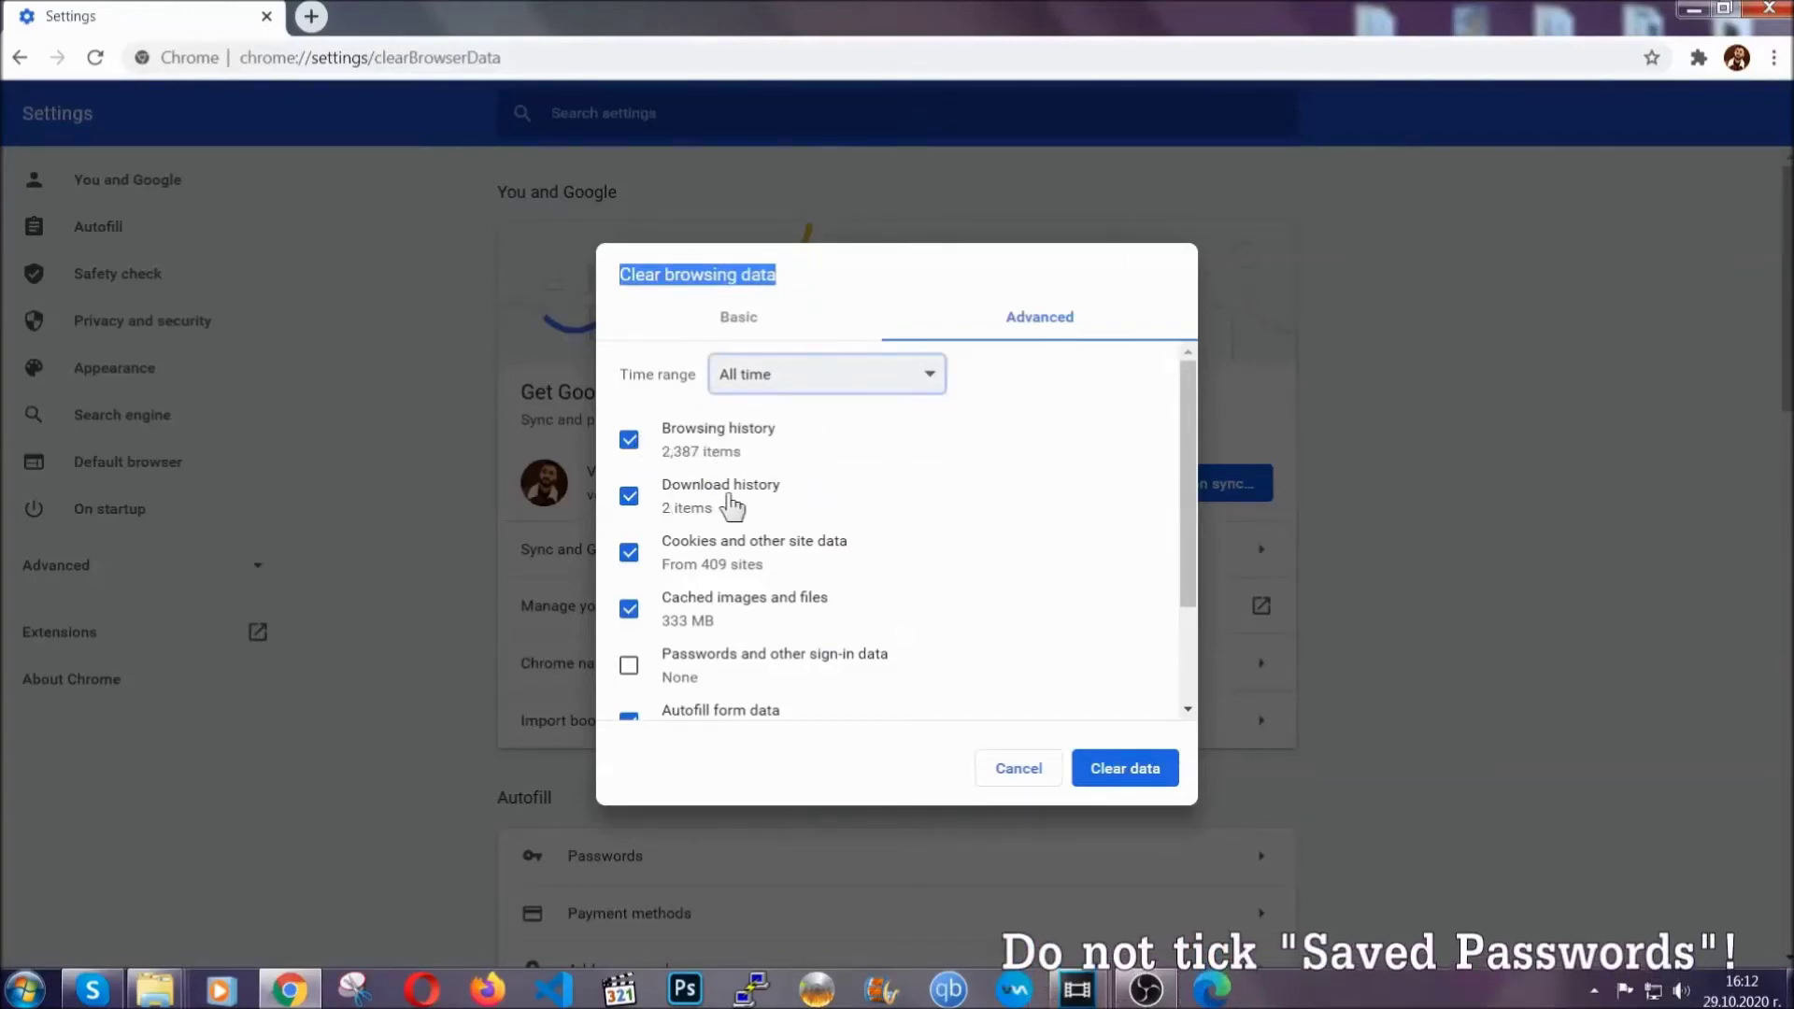
{"action": "scroll", "coordinate": [720, 621], "scroll_direction": "down", "scroll_amount": 3}
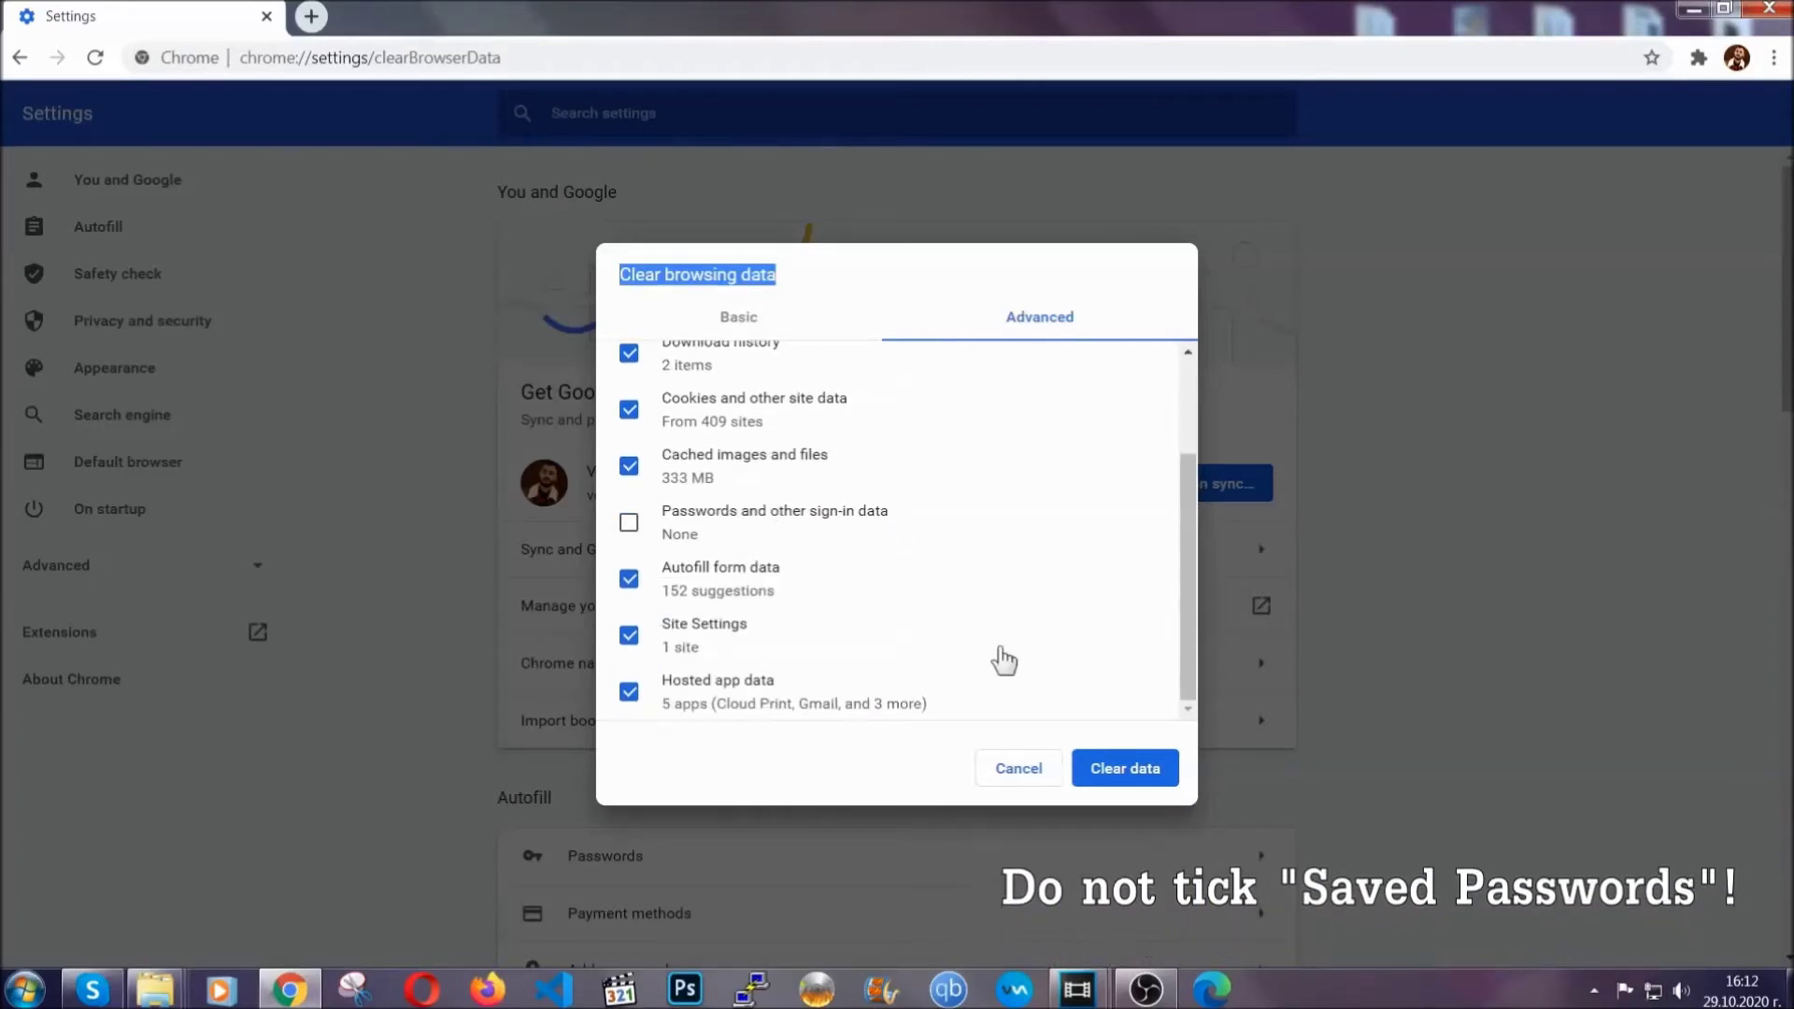
{"action": "left_click", "coordinate": [1101, 768]}
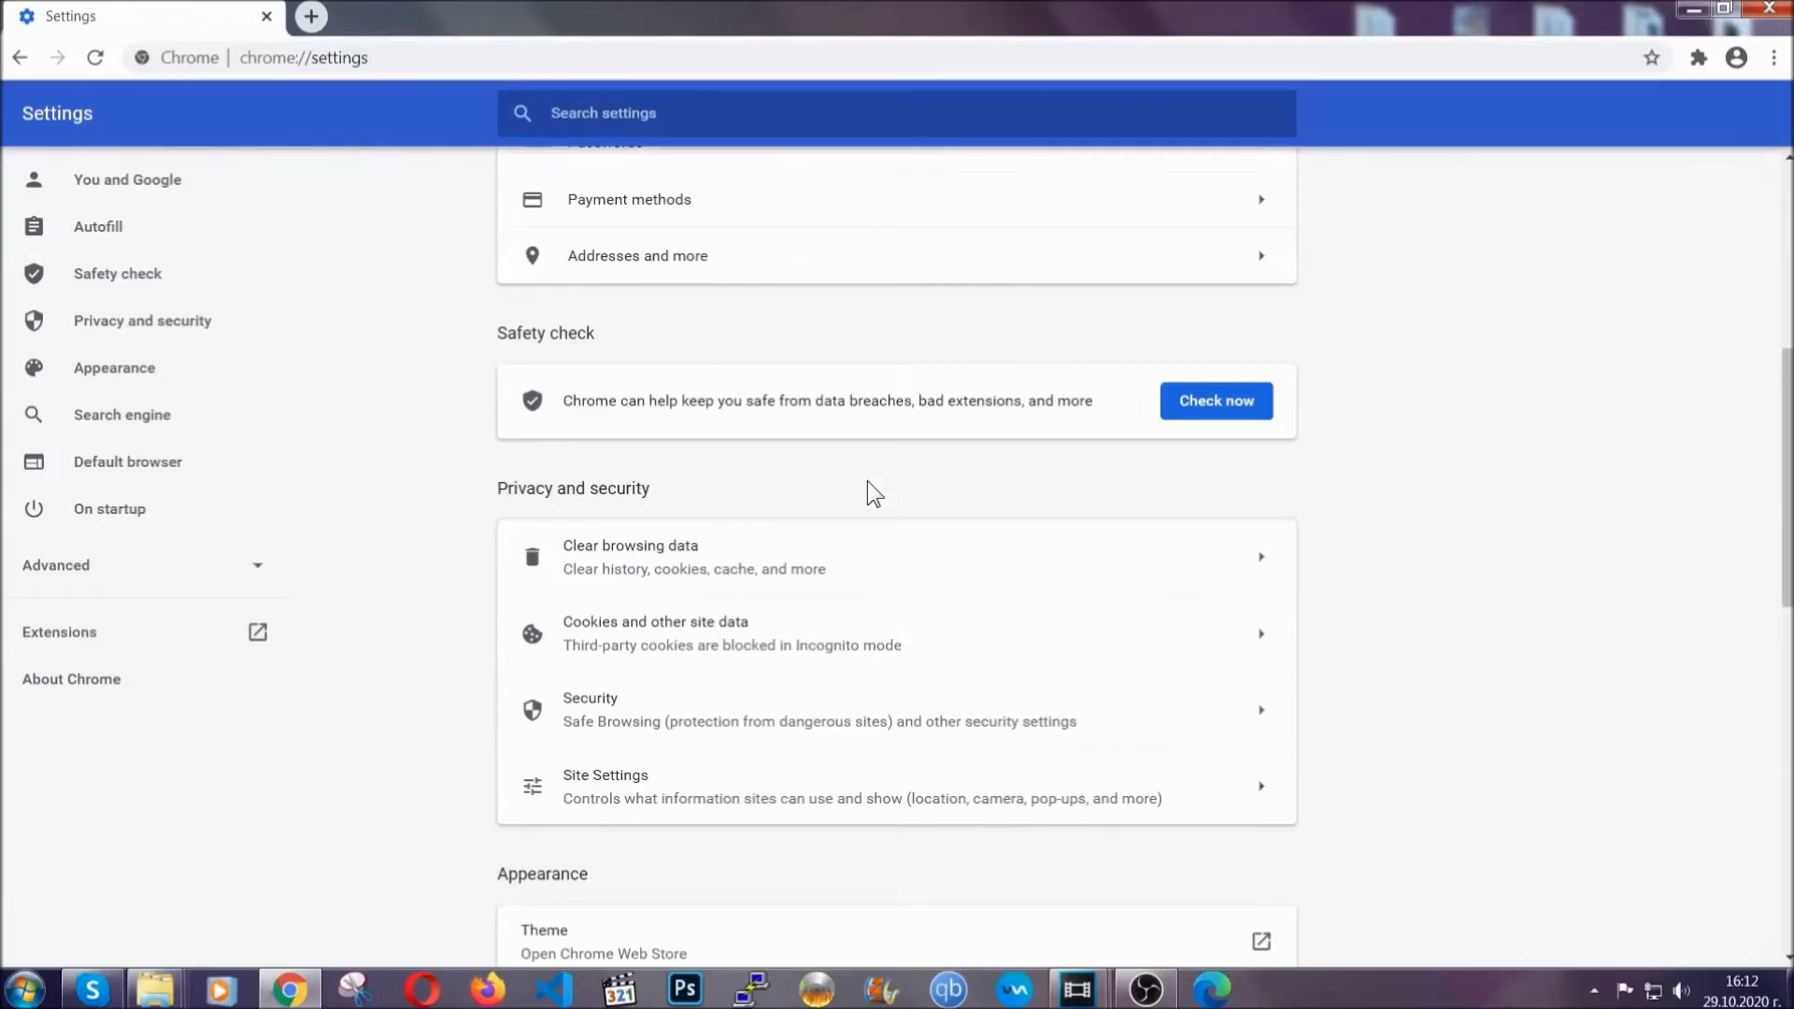
- Remove the Bulk Media Downloader extension from Chrome's Extensions page, then minimize Chrome
{"action": "left_click", "coordinate": [1774, 60]}
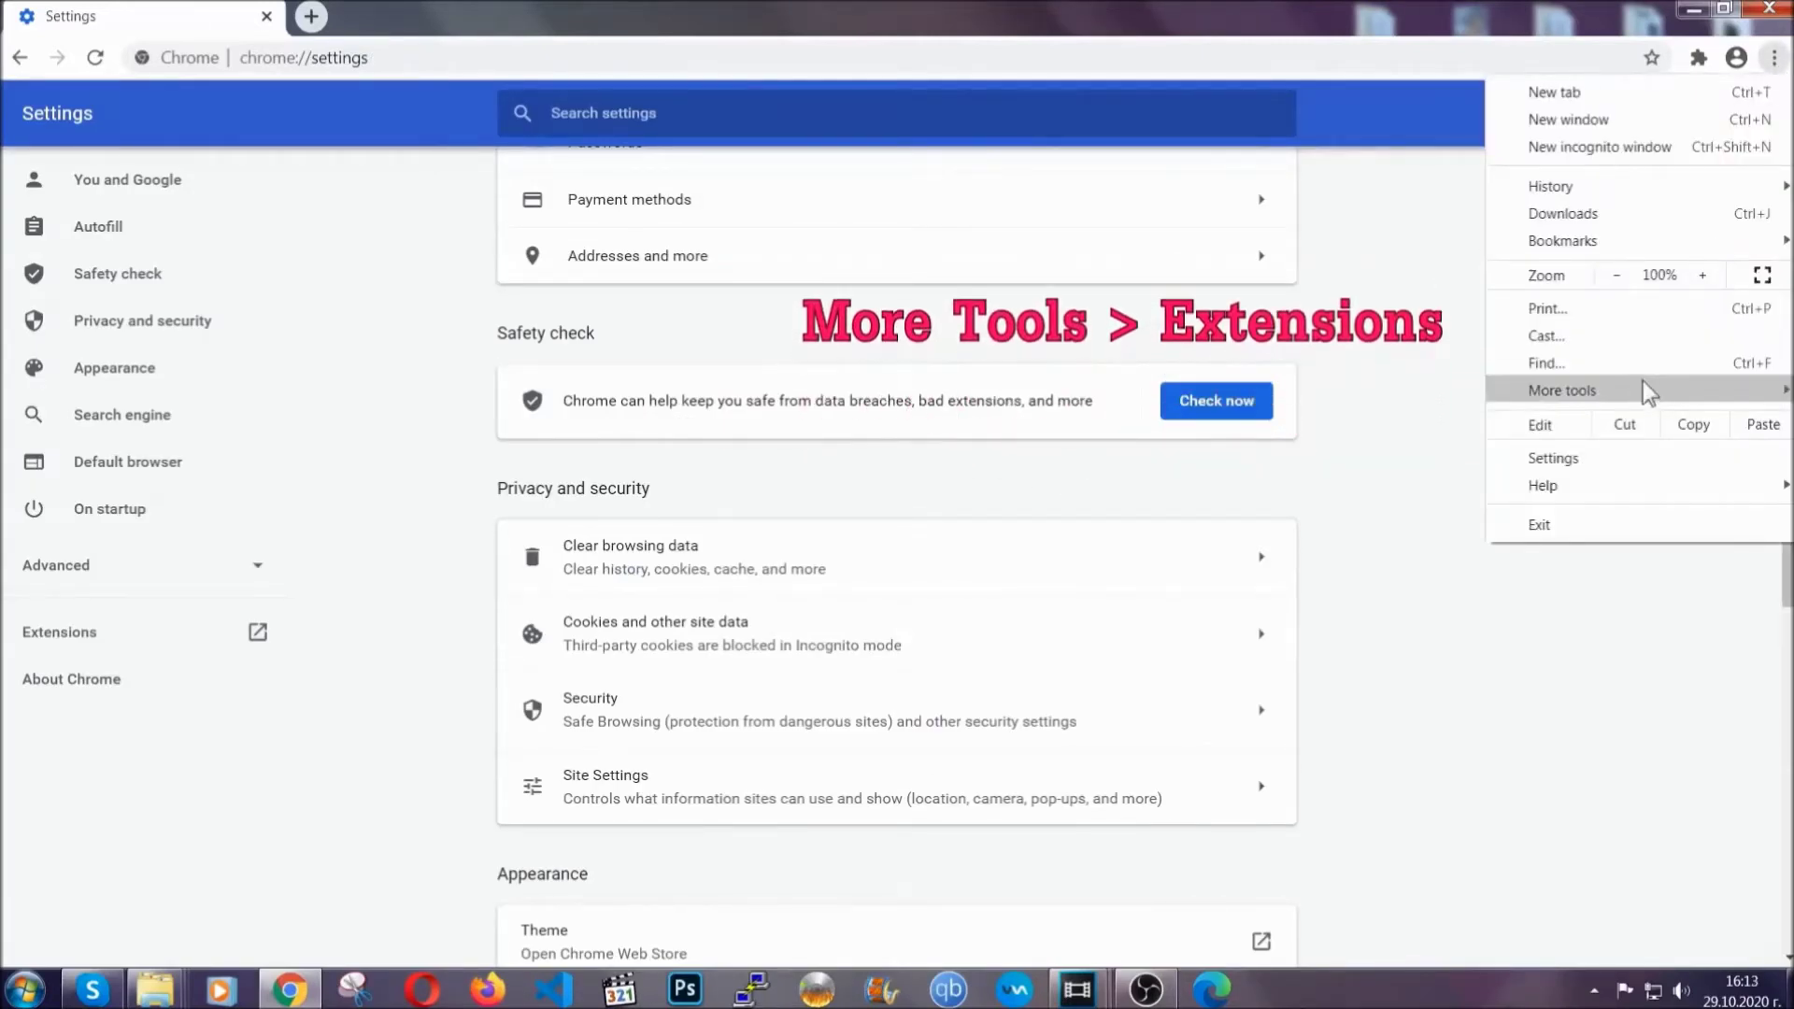
{"action": "mouse_move", "coordinate": [1561, 390]}
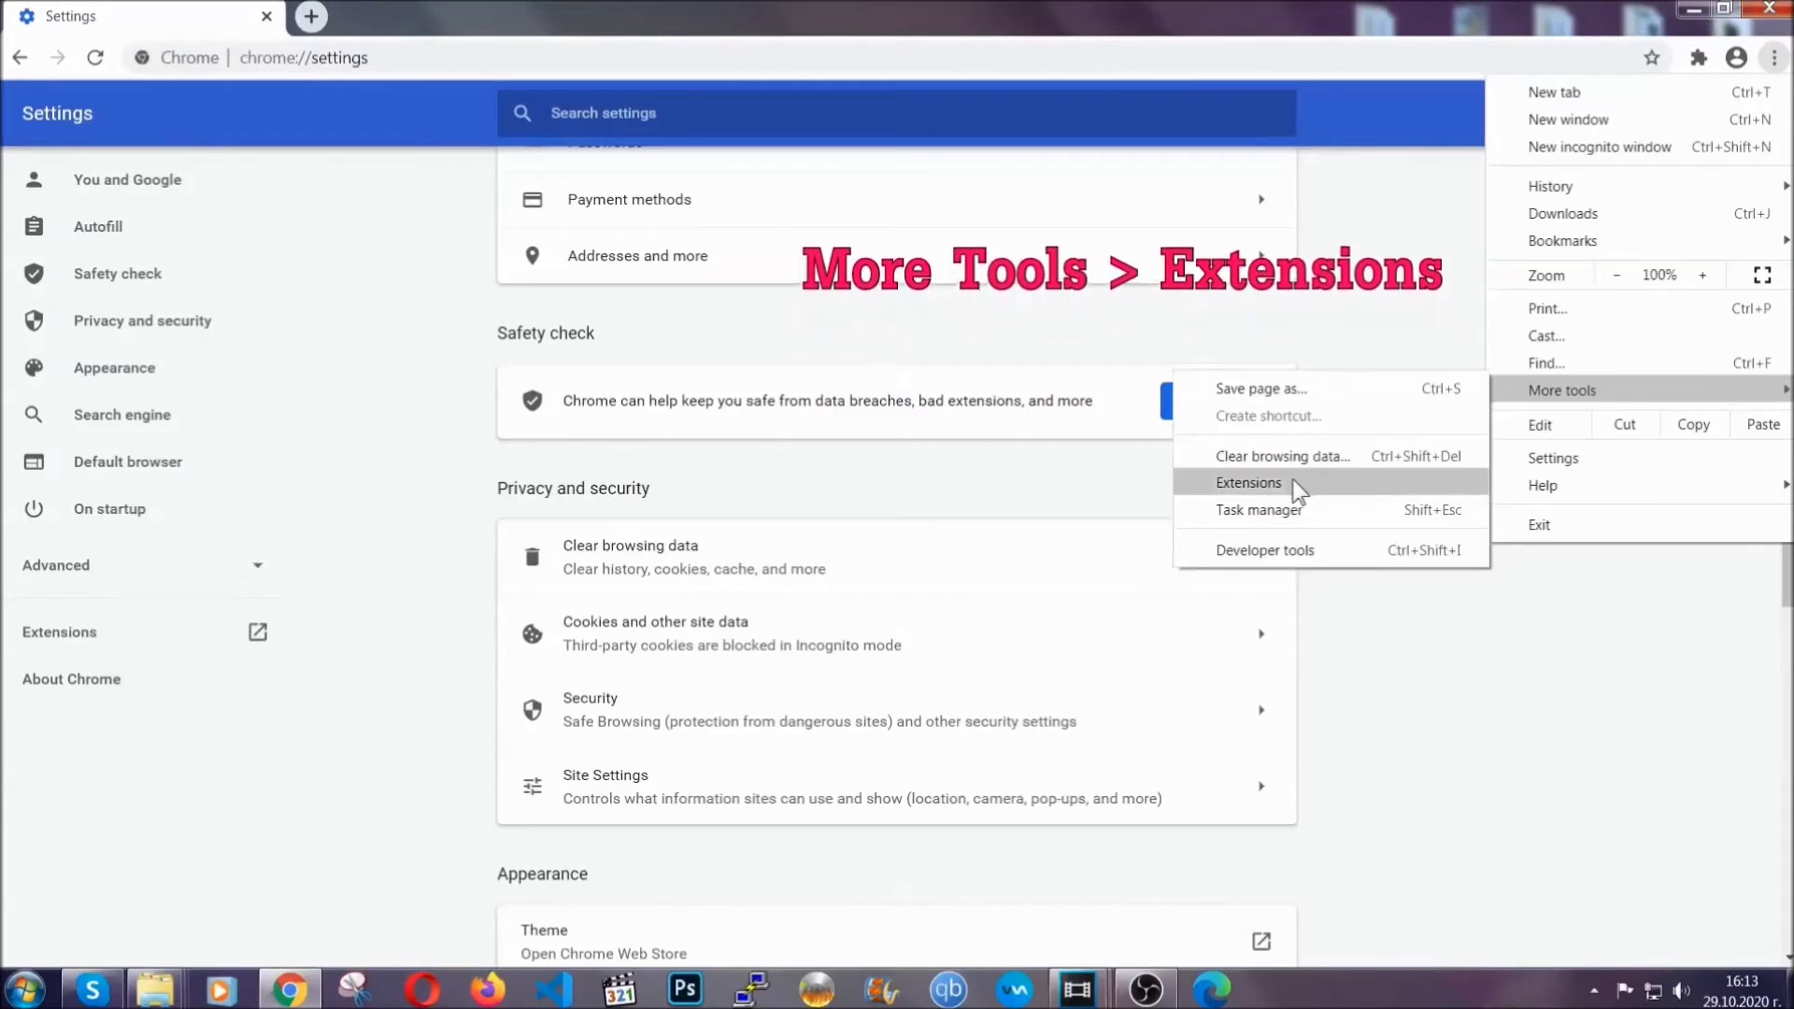
{"action": "left_click", "coordinate": [1298, 486]}
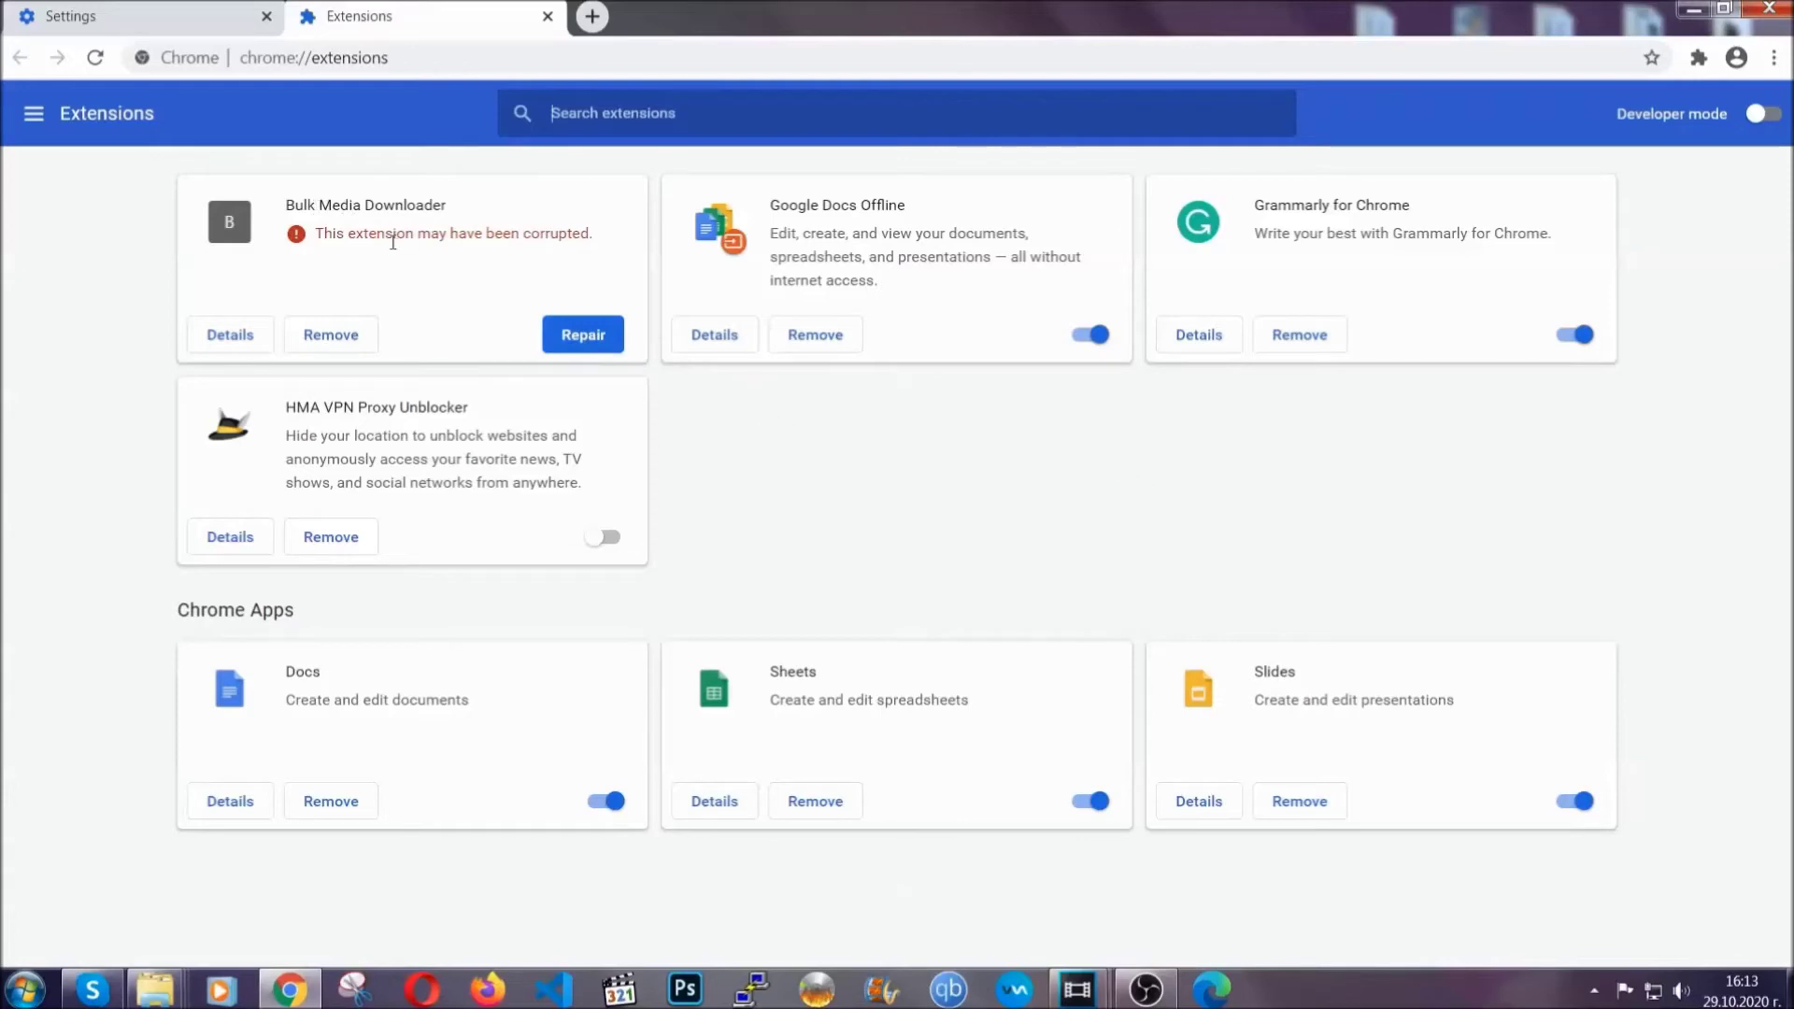
{"action": "left_click", "coordinate": [344, 332]}
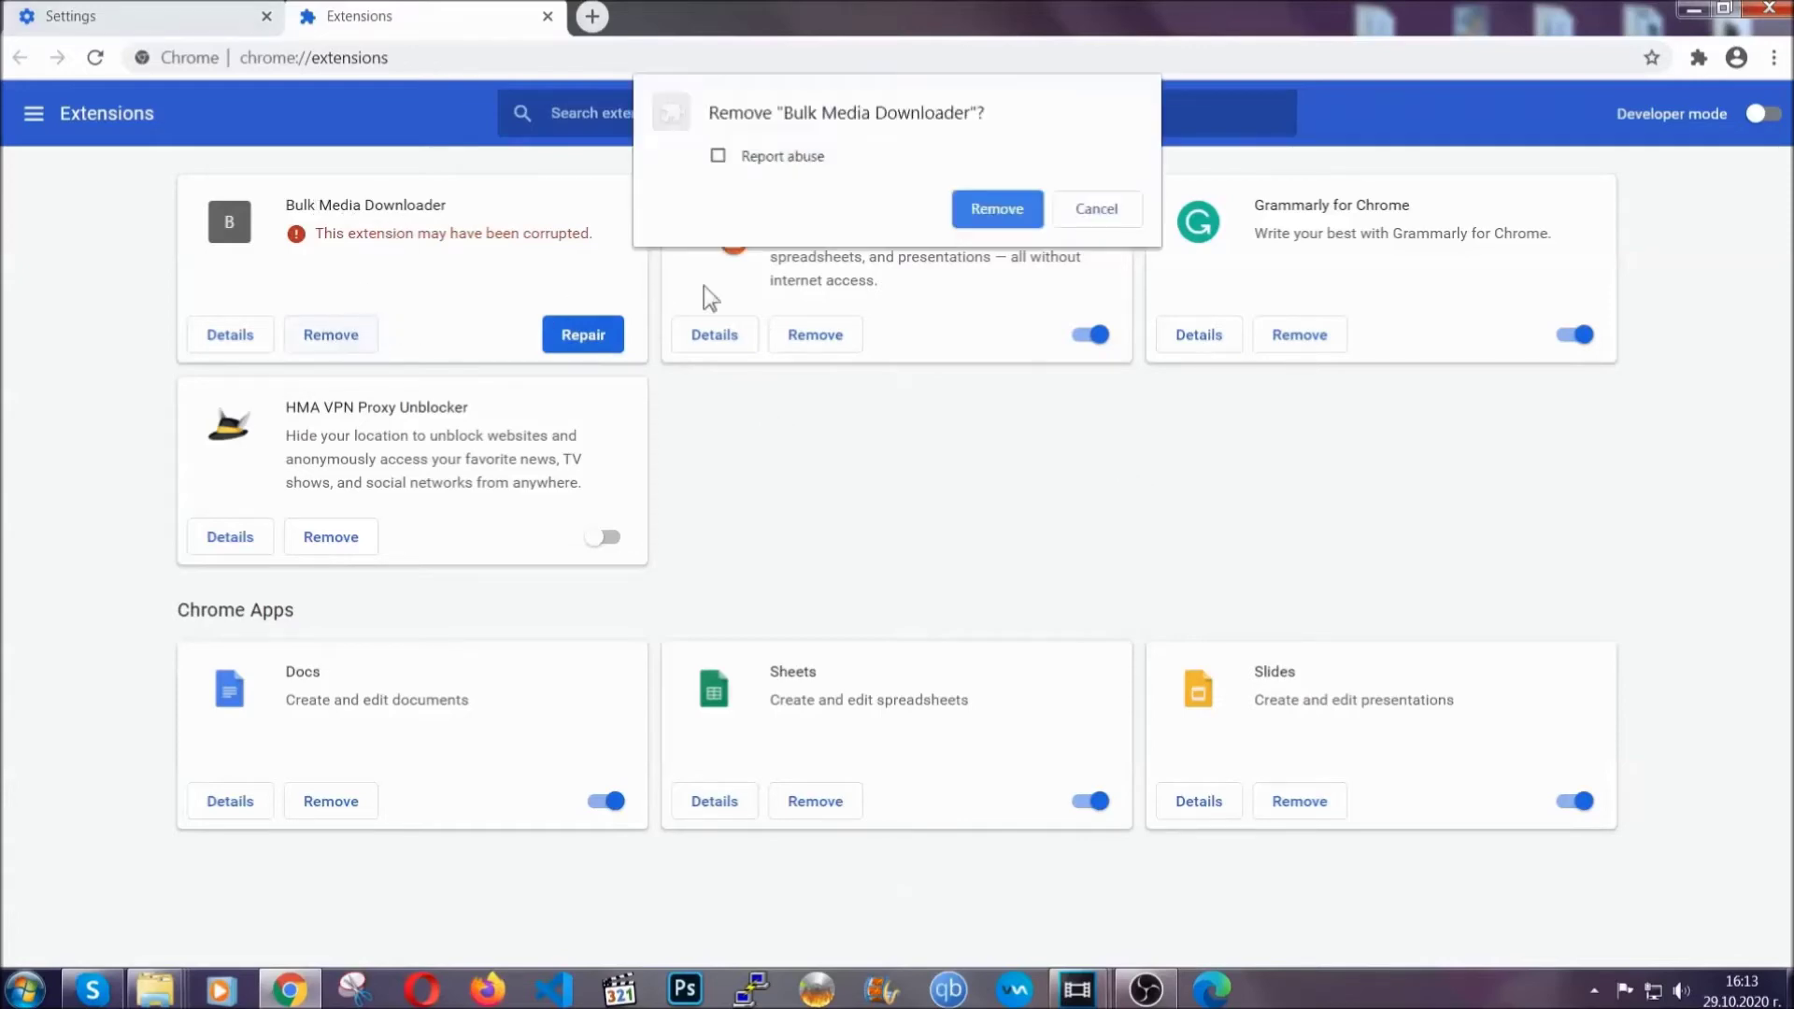
{"action": "left_click", "coordinate": [972, 215]}
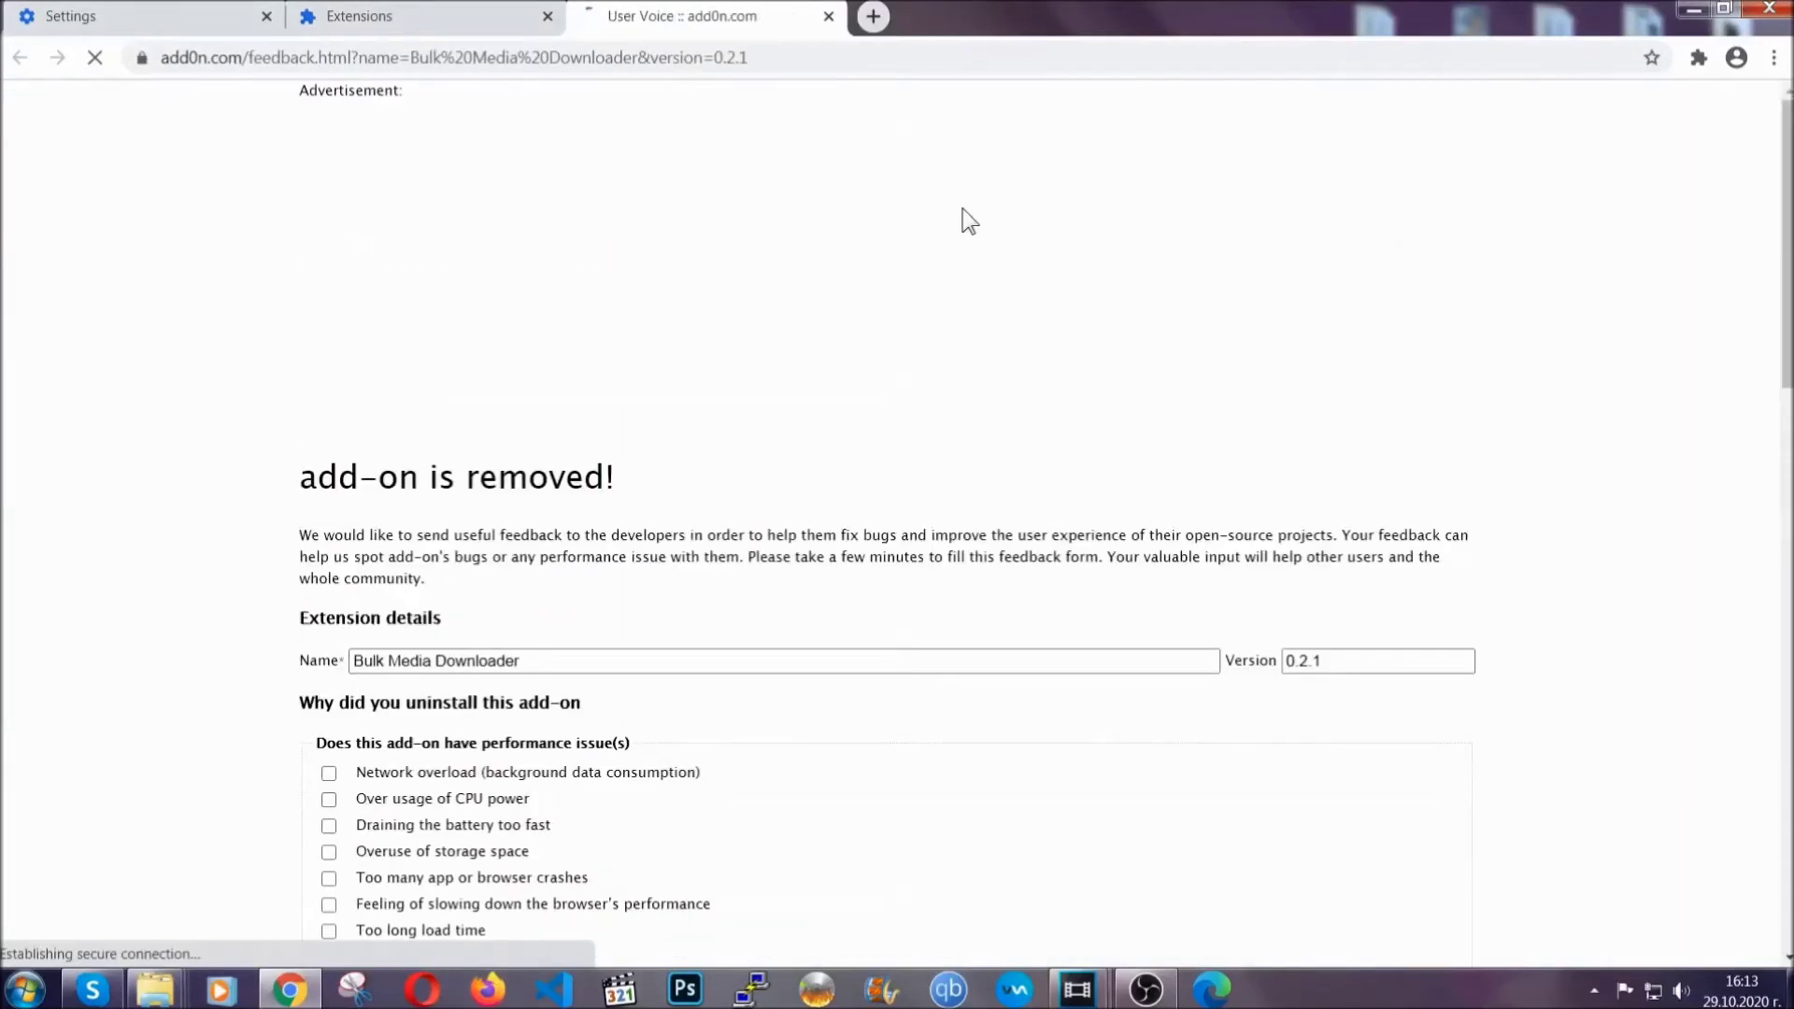
{"action": "left_click", "coordinate": [454, 19]}
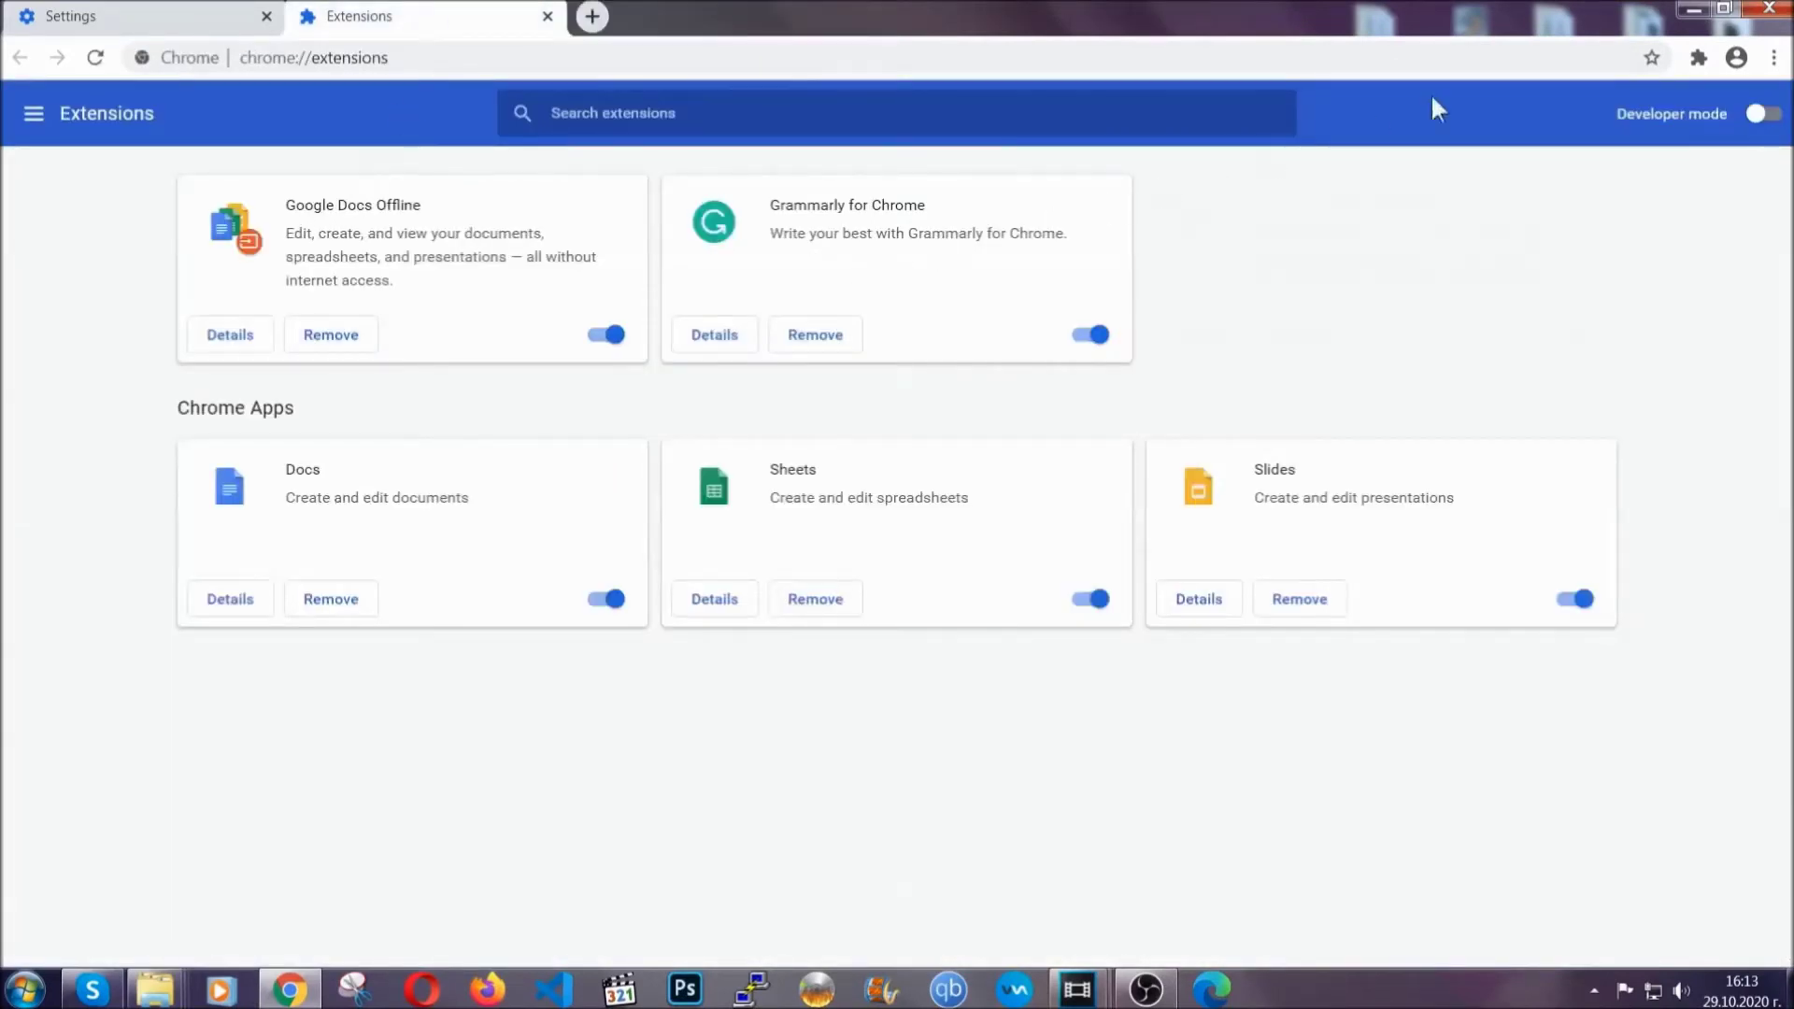
{"action": "left_click", "coordinate": [1682, 10]}
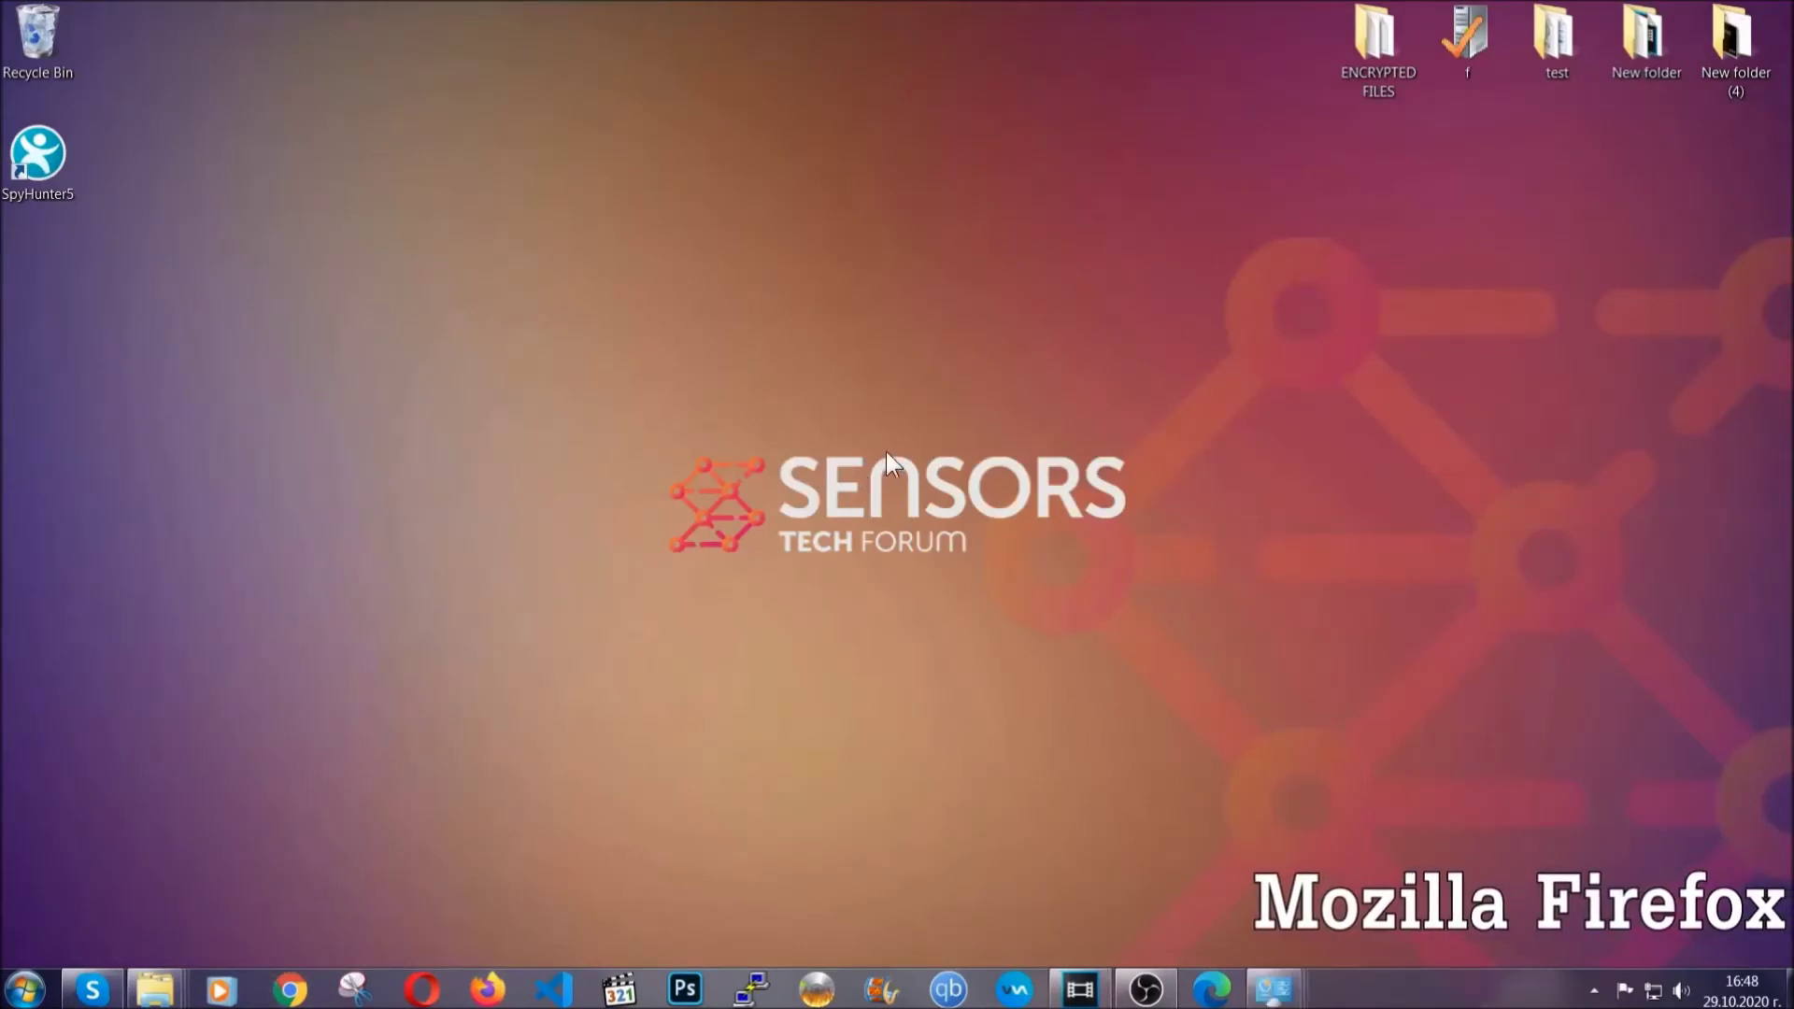
- Launch Firefox and load the about:support page
{"action": "left_click", "coordinate": [486, 988]}
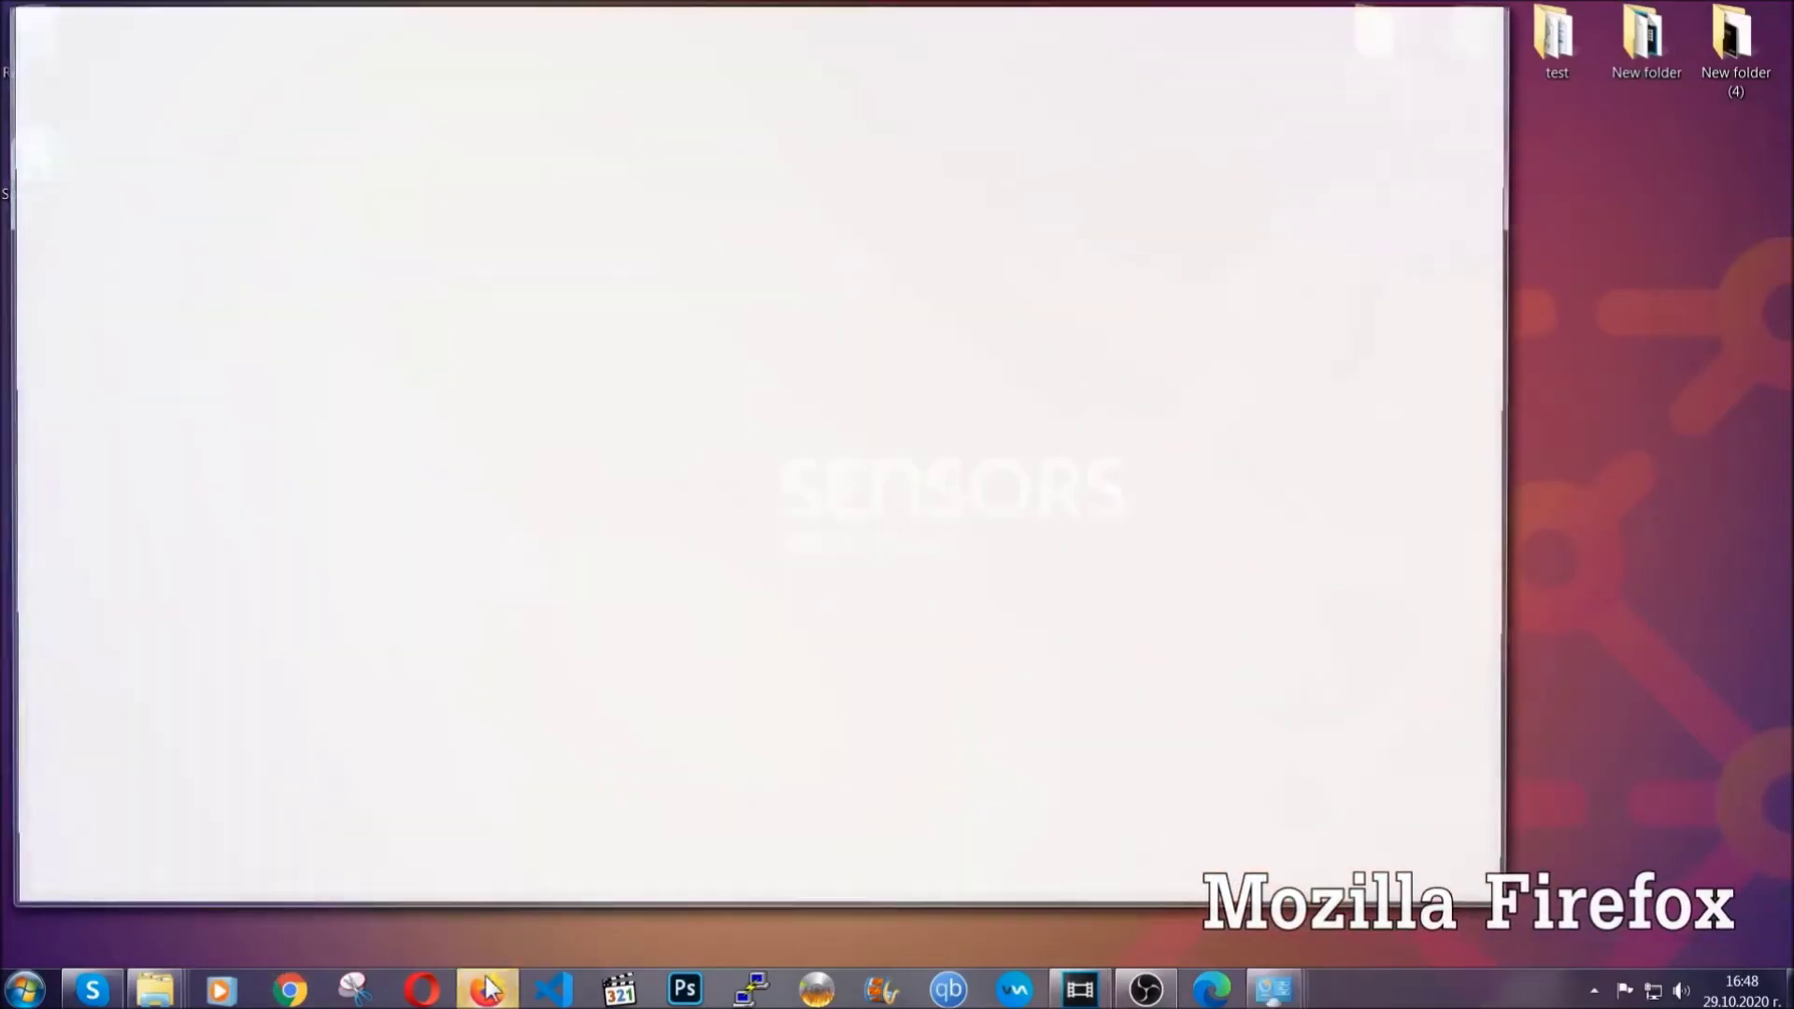
{"action": "left_click", "coordinate": [492, 69]}
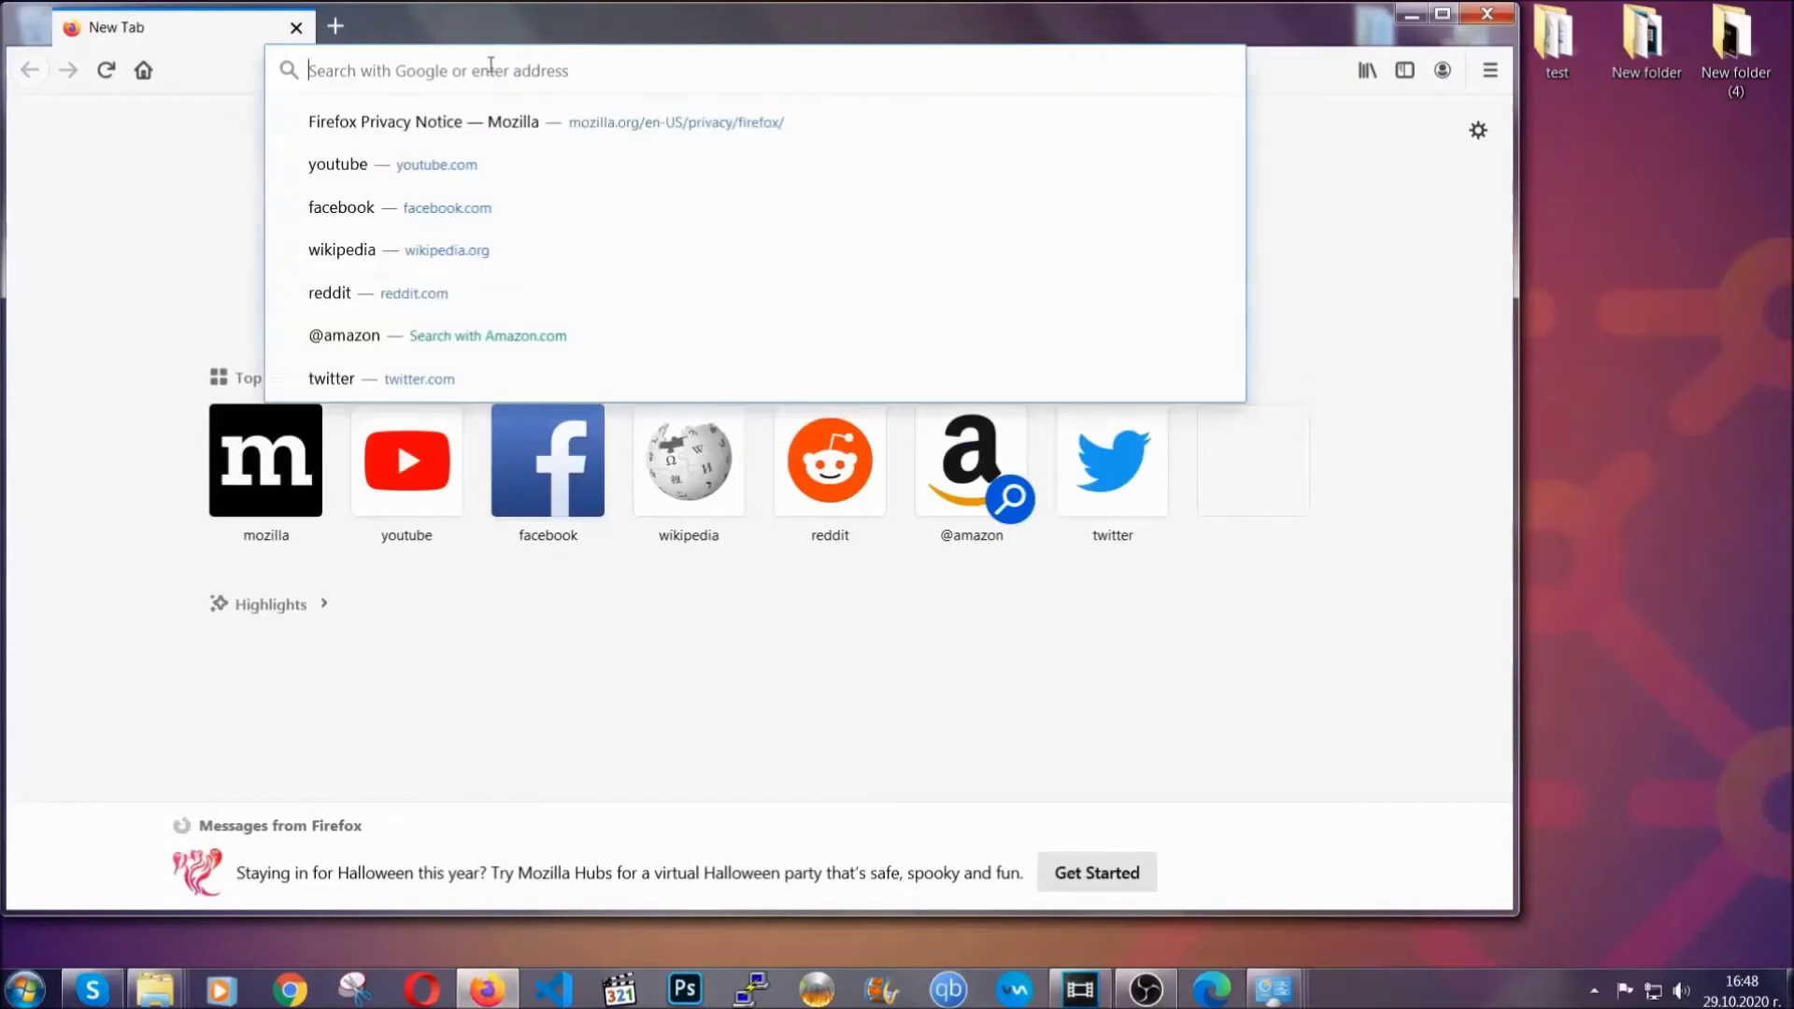
{"action": "type", "text": "about"}
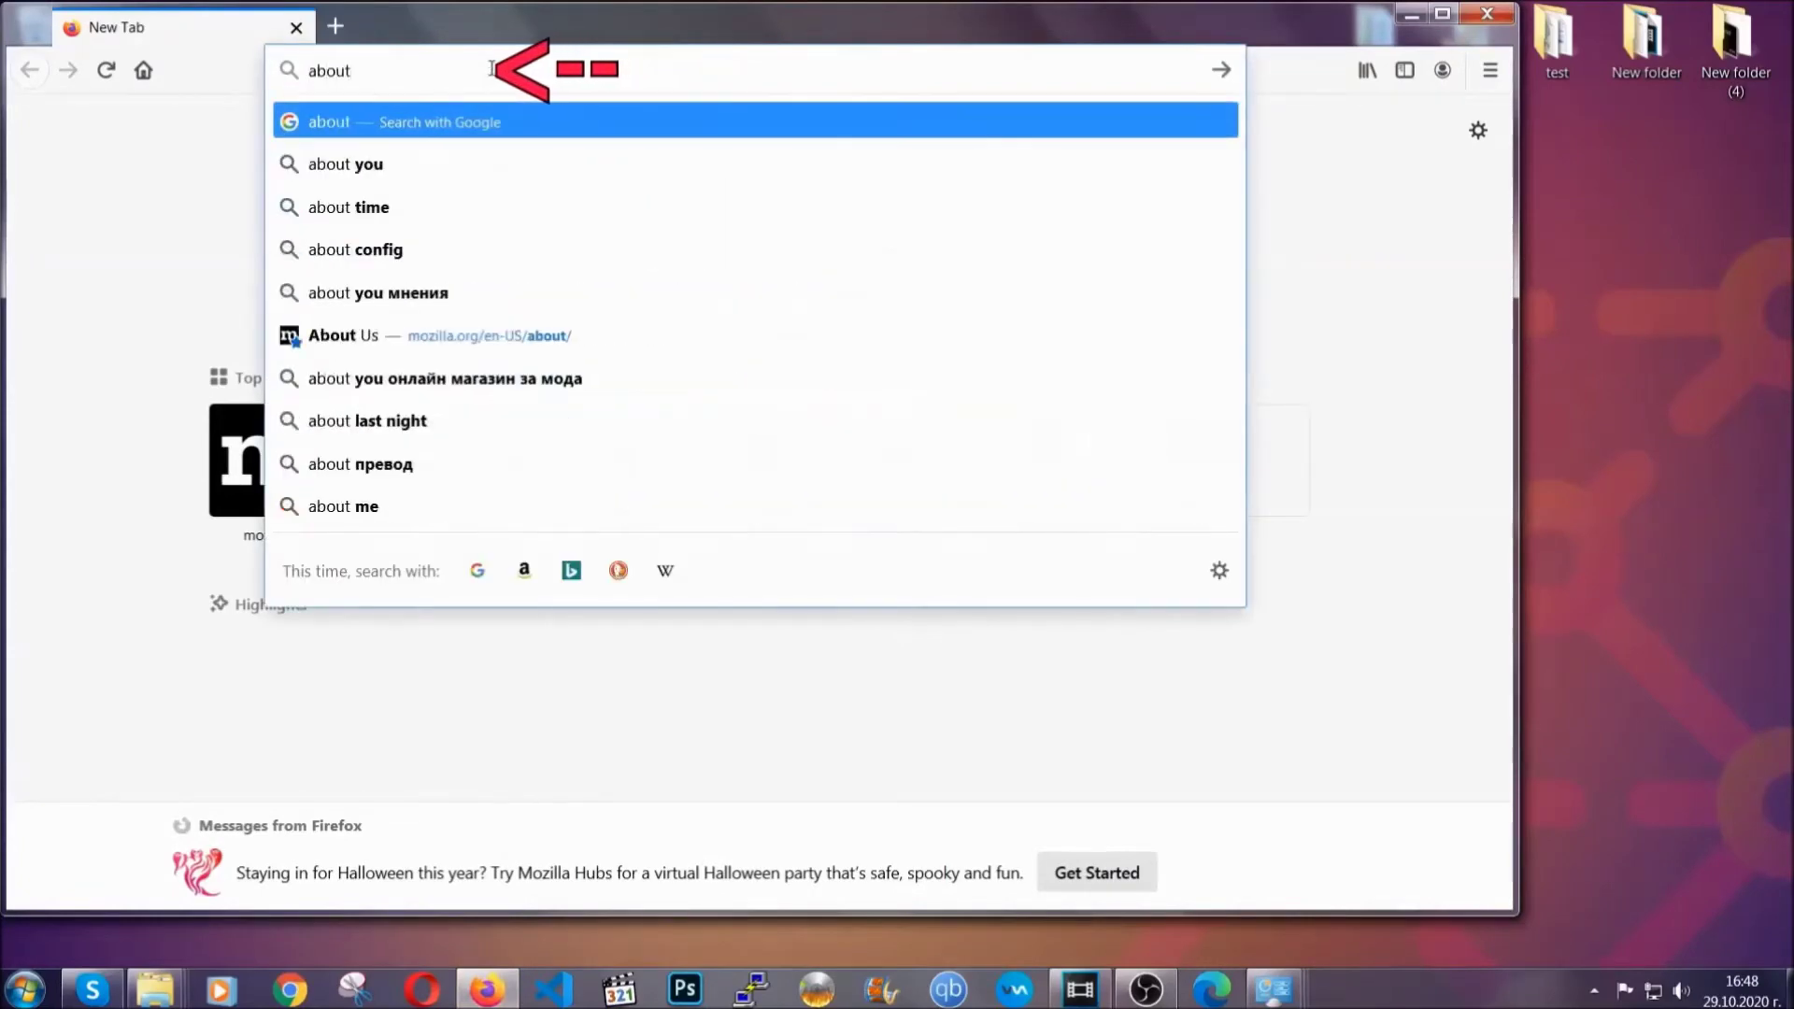
{"action": "type", "text": ":support"}
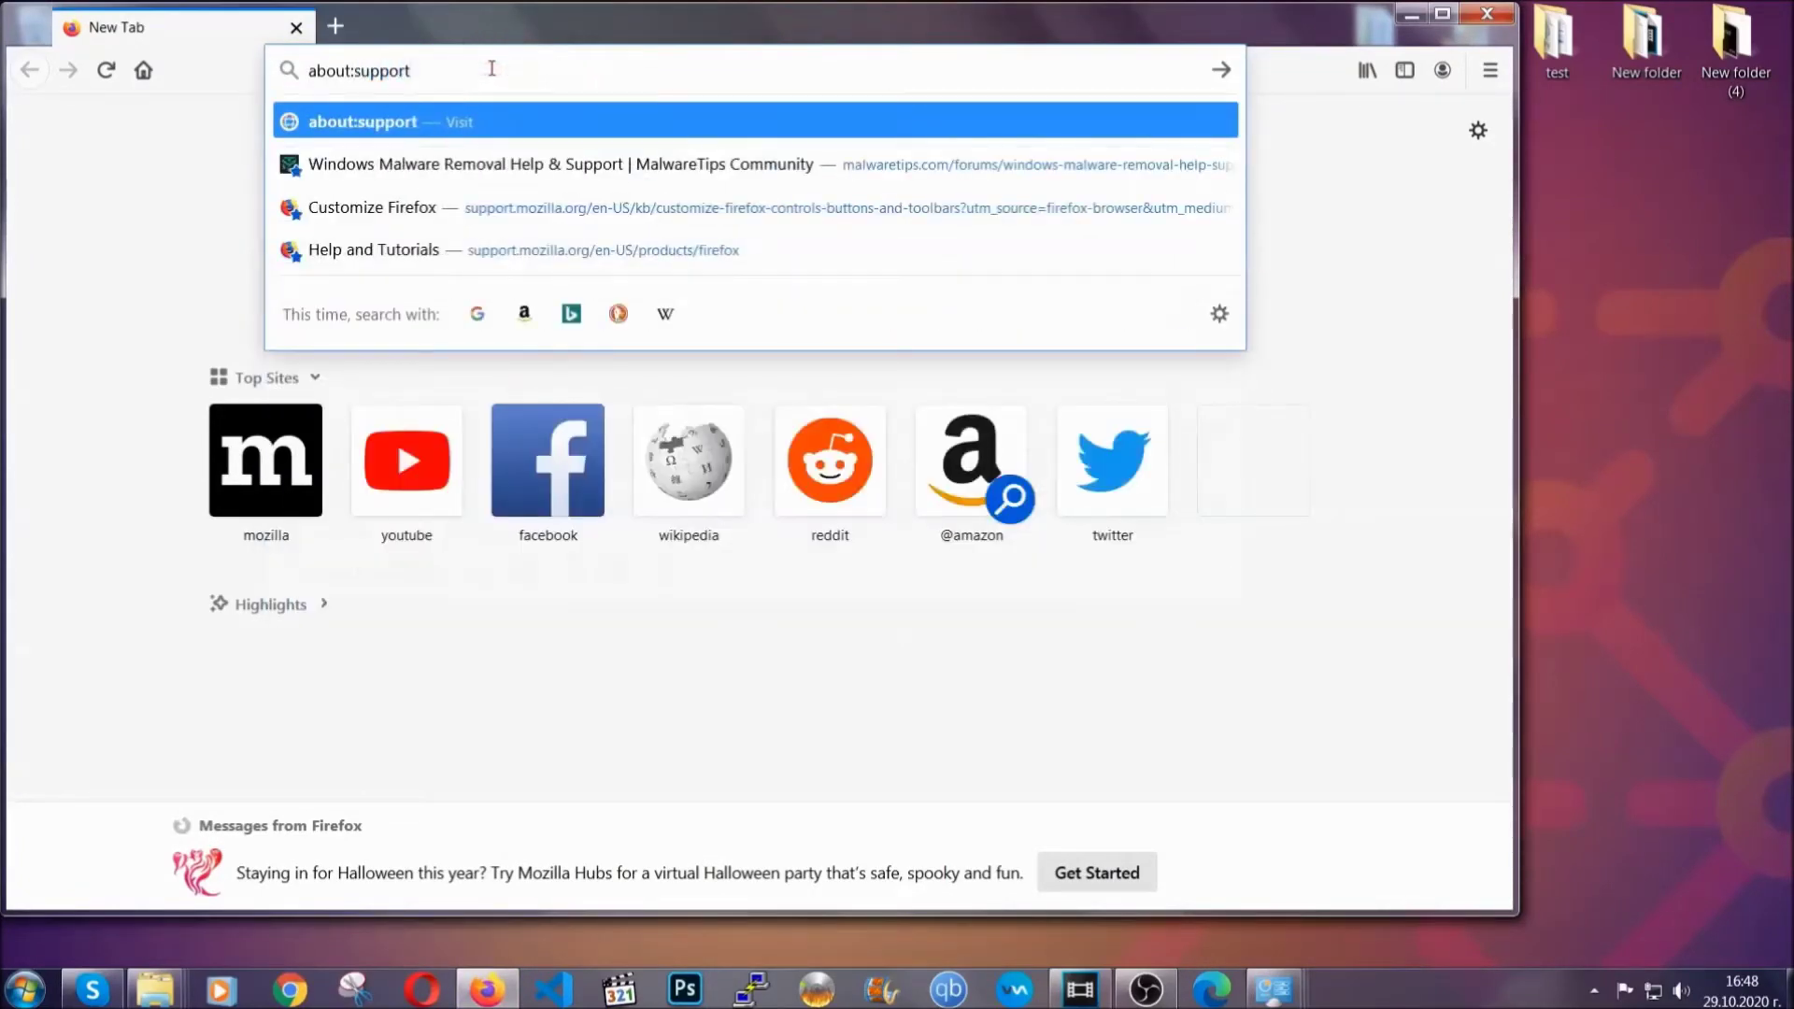
{"action": "key", "text": "Return"}
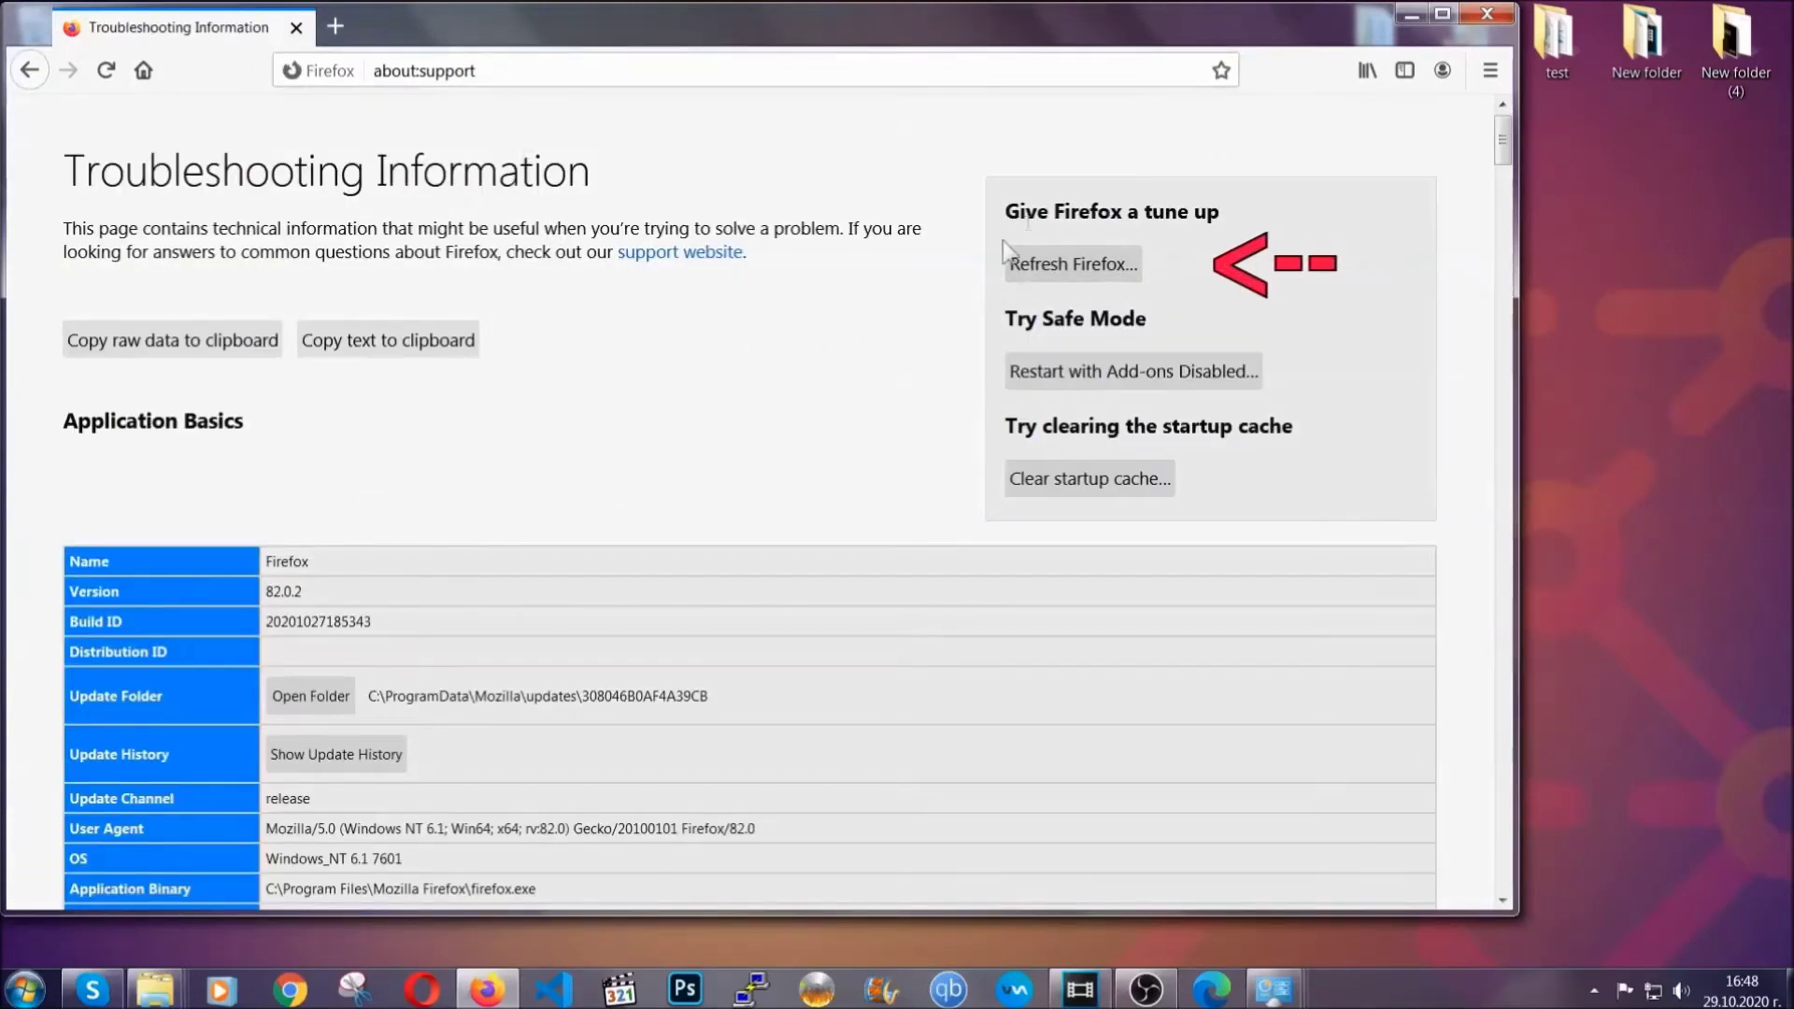
- Refresh Firefox to defaults, finish the Import Wizard, and minimize the browser
{"action": "left_click", "coordinate": [1068, 266]}
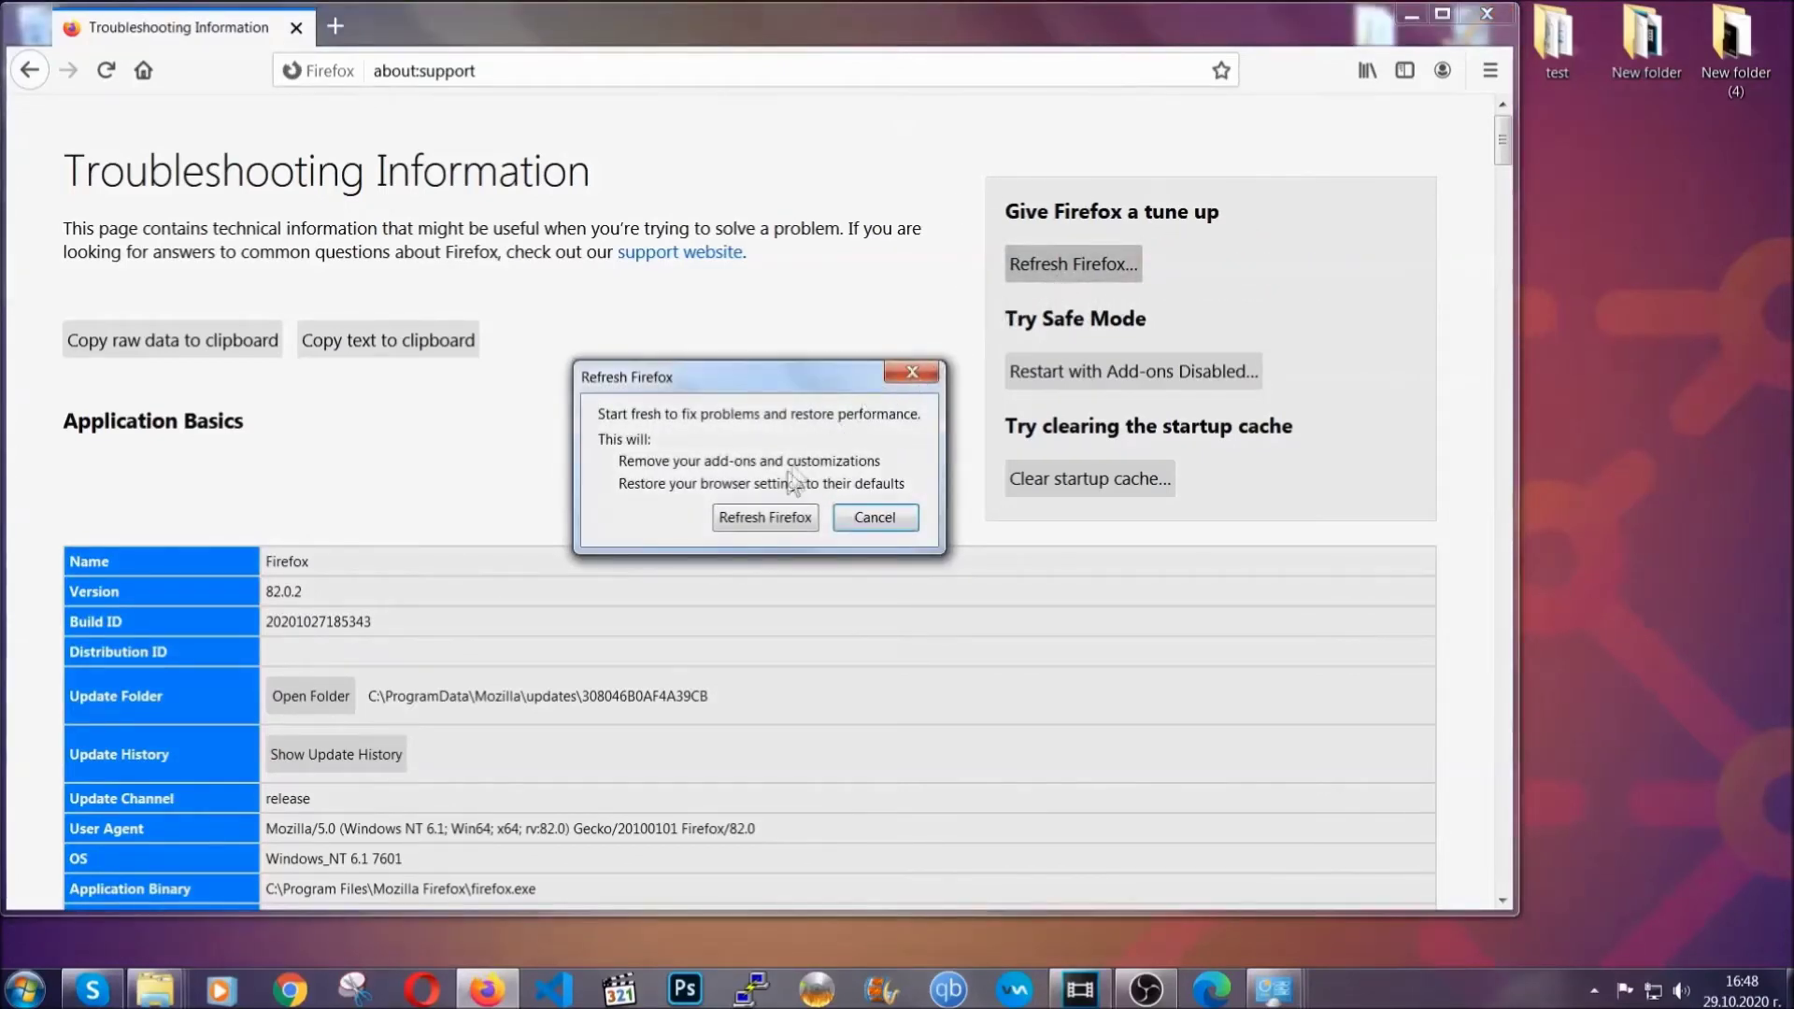
{"action": "left_click", "coordinate": [764, 518]}
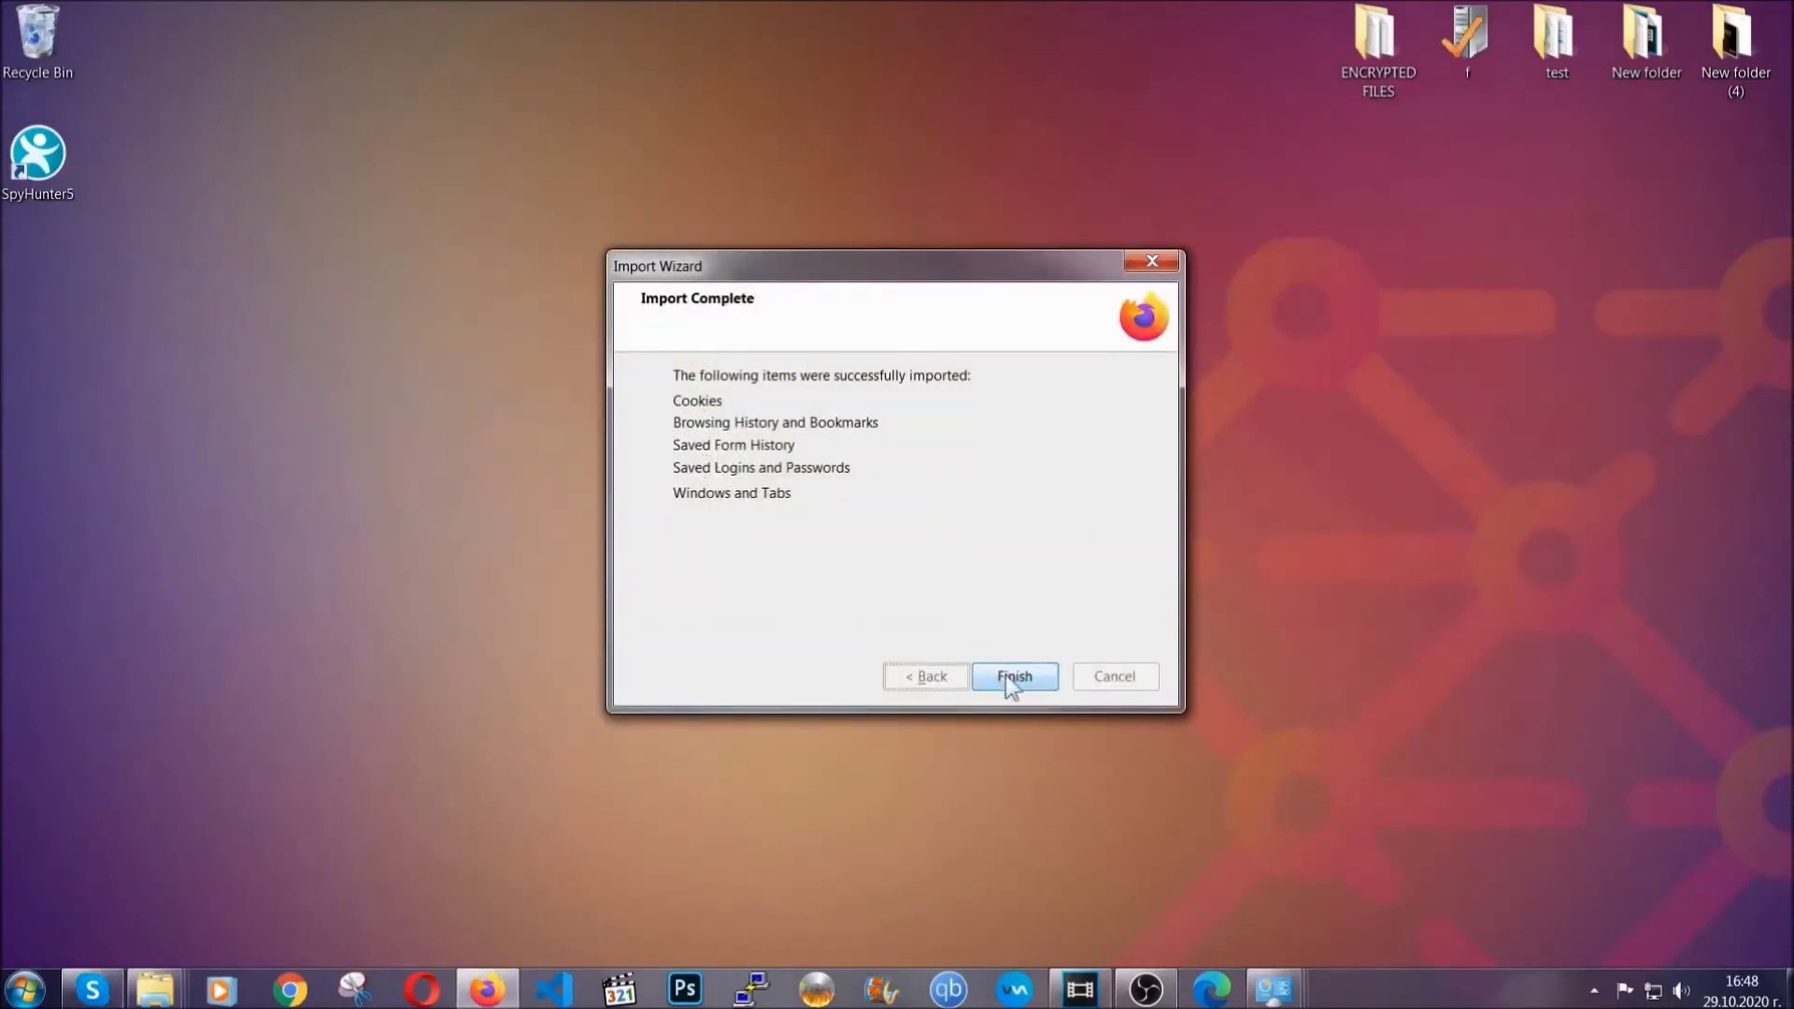
{"action": "left_click", "coordinate": [1009, 680]}
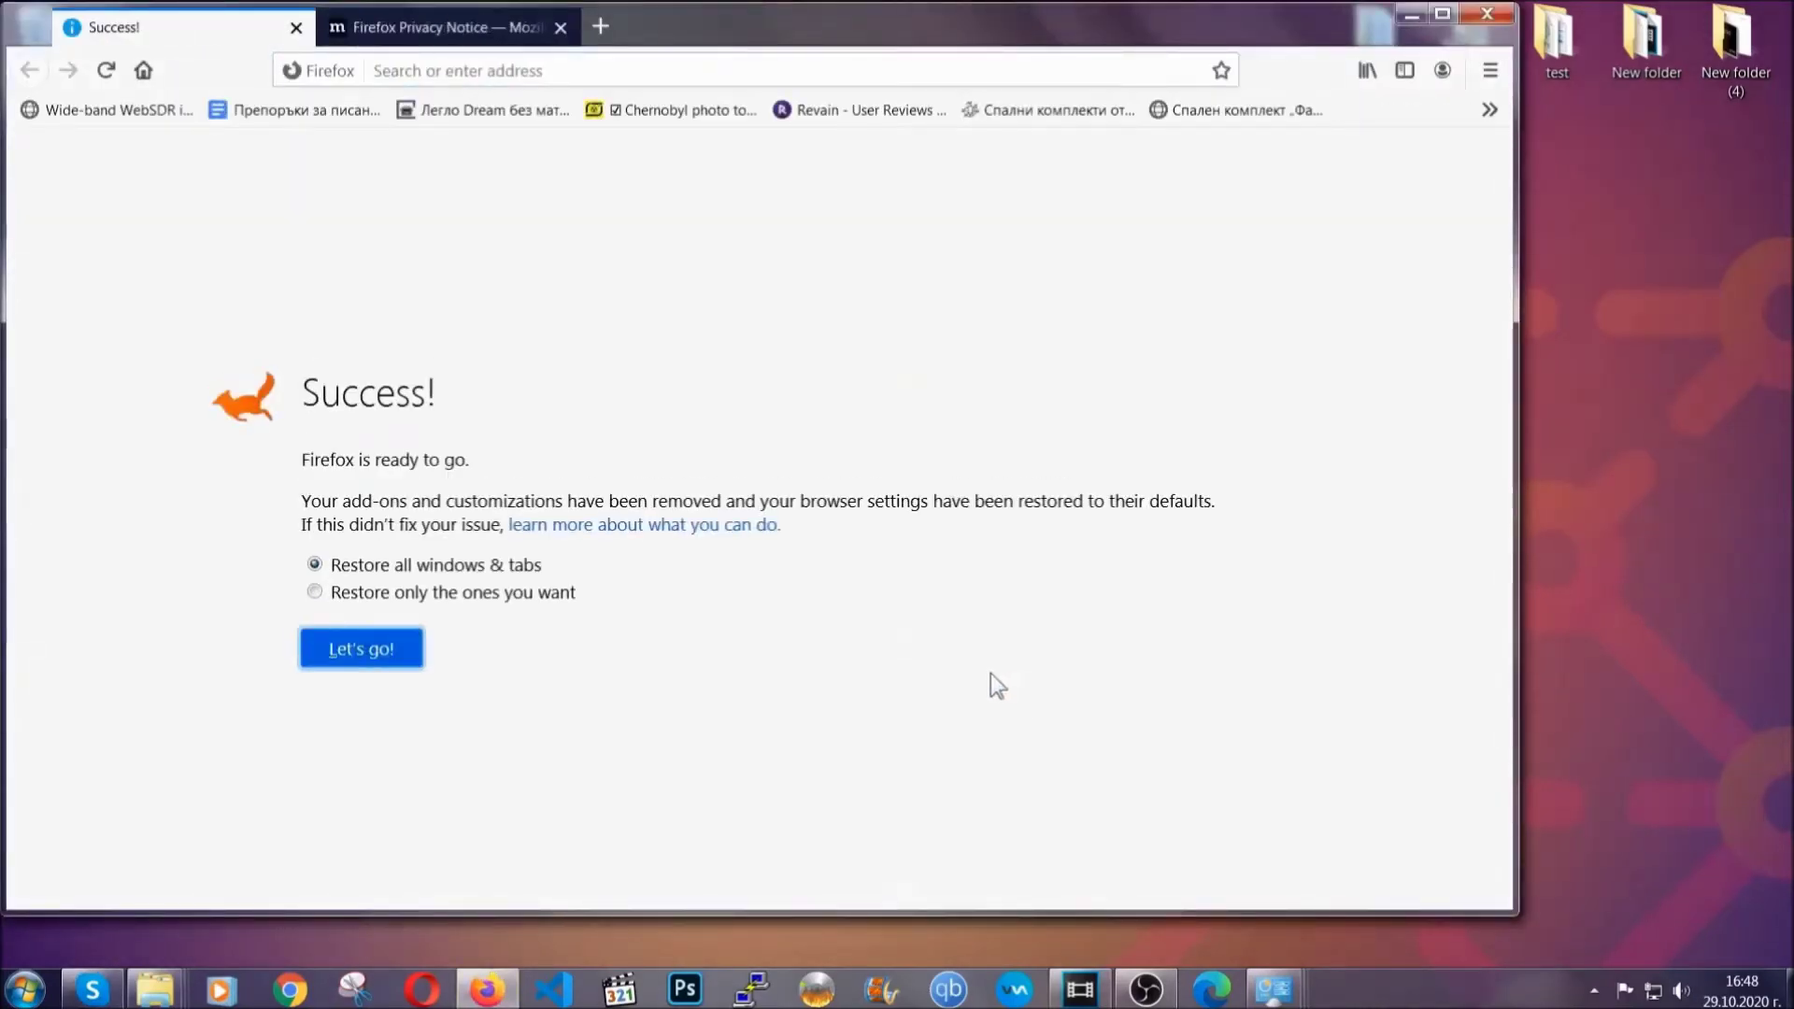
{"action": "left_click", "coordinate": [1409, 17]}
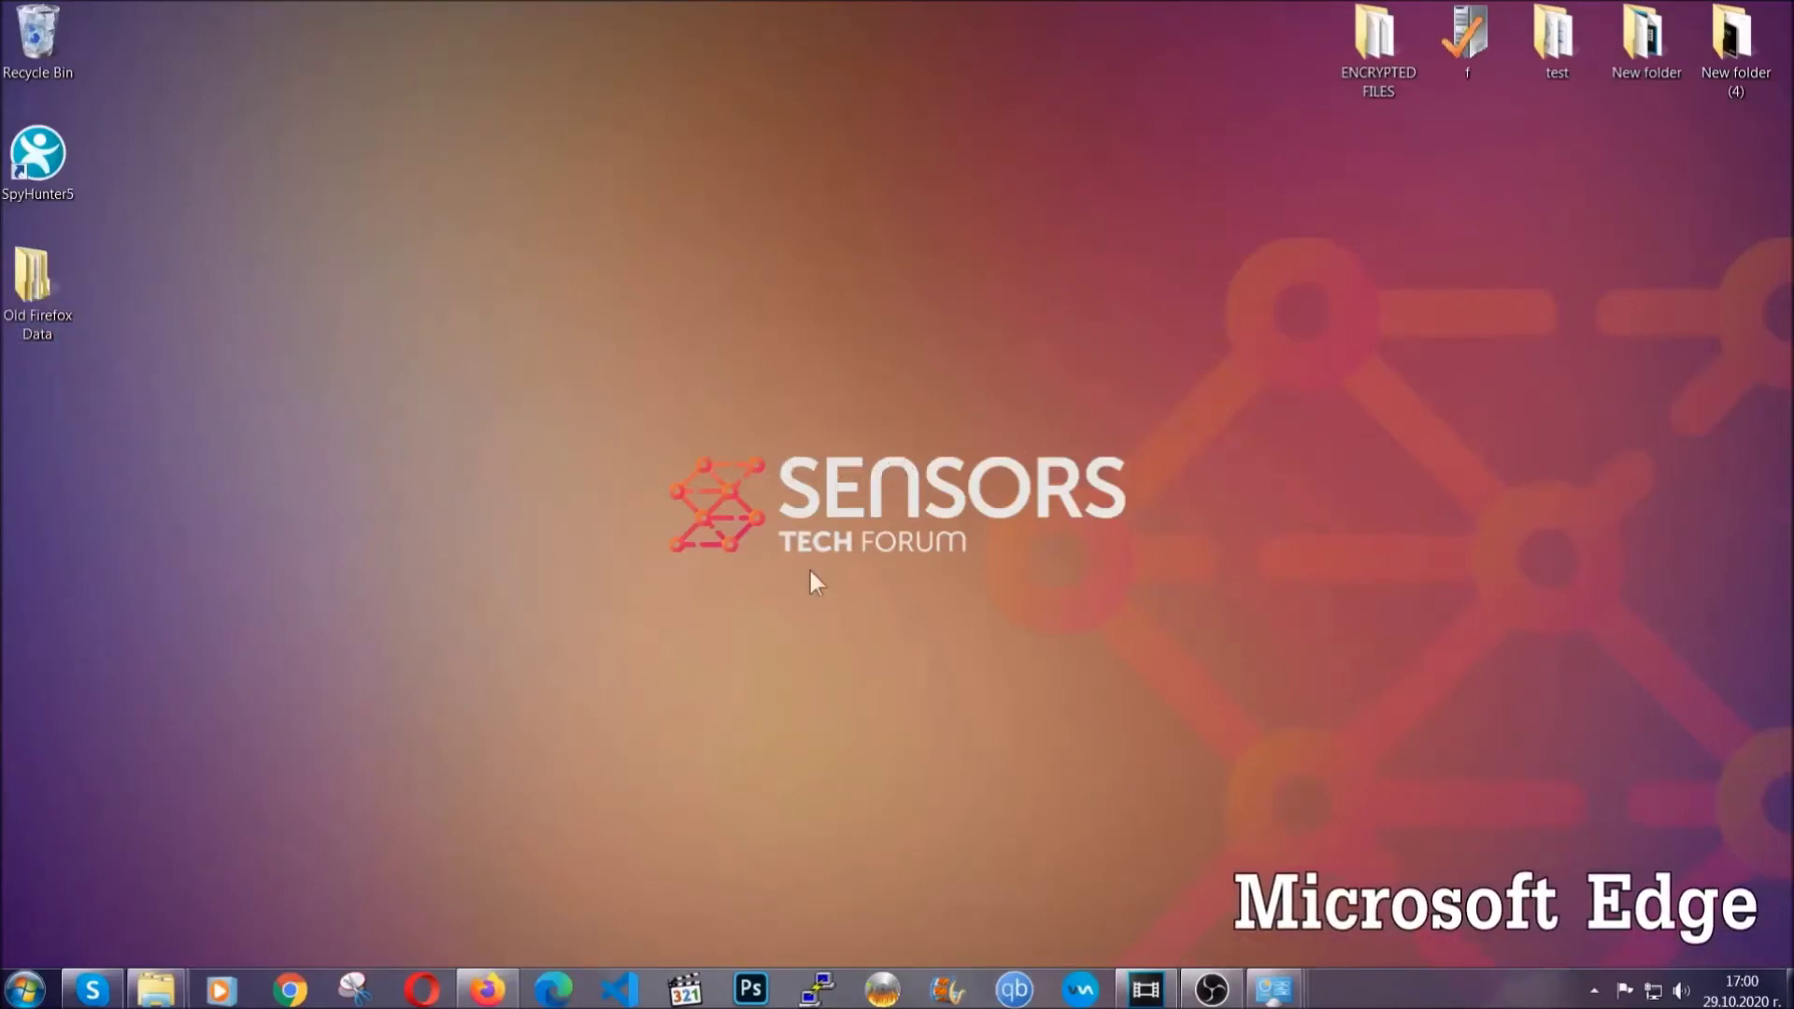
- In Edge, clear all-time browsing data at edge://settings/clearBrowserData, keeping passwords
{"action": "left_click", "coordinate": [554, 988]}
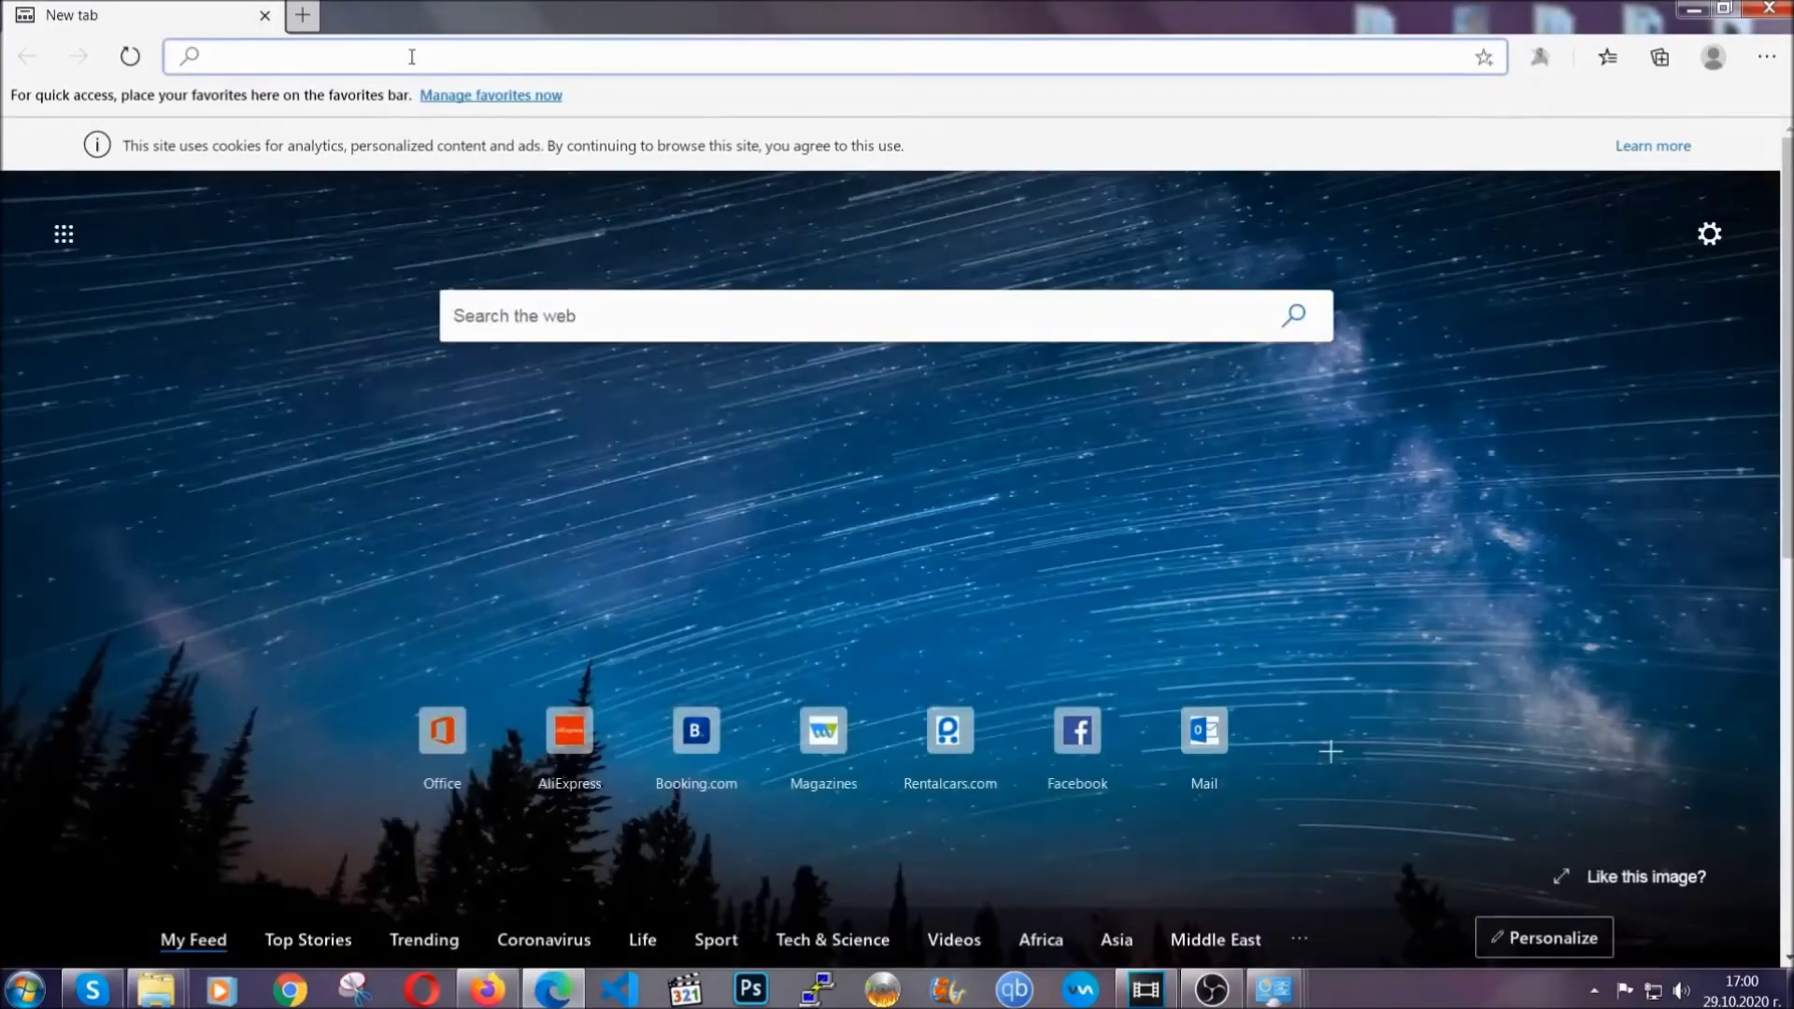
{"action": "type", "text": "edge:"}
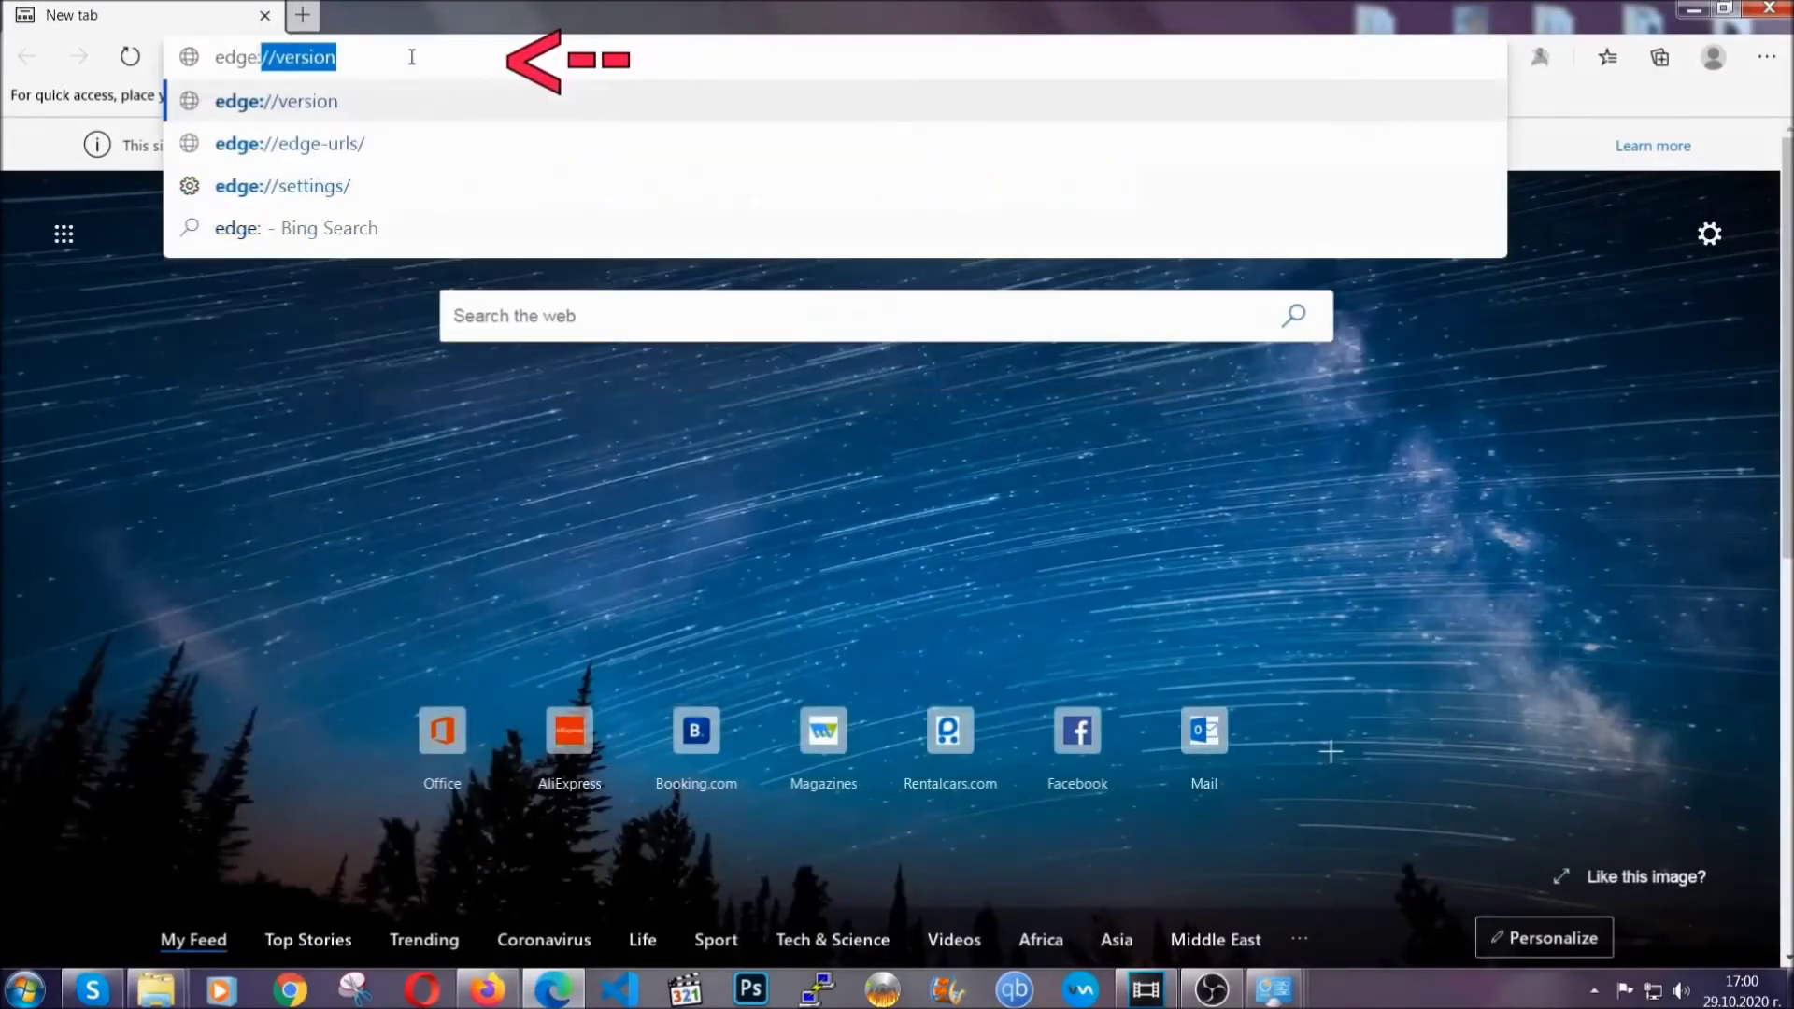
{"action": "type", "text": "//setting"}
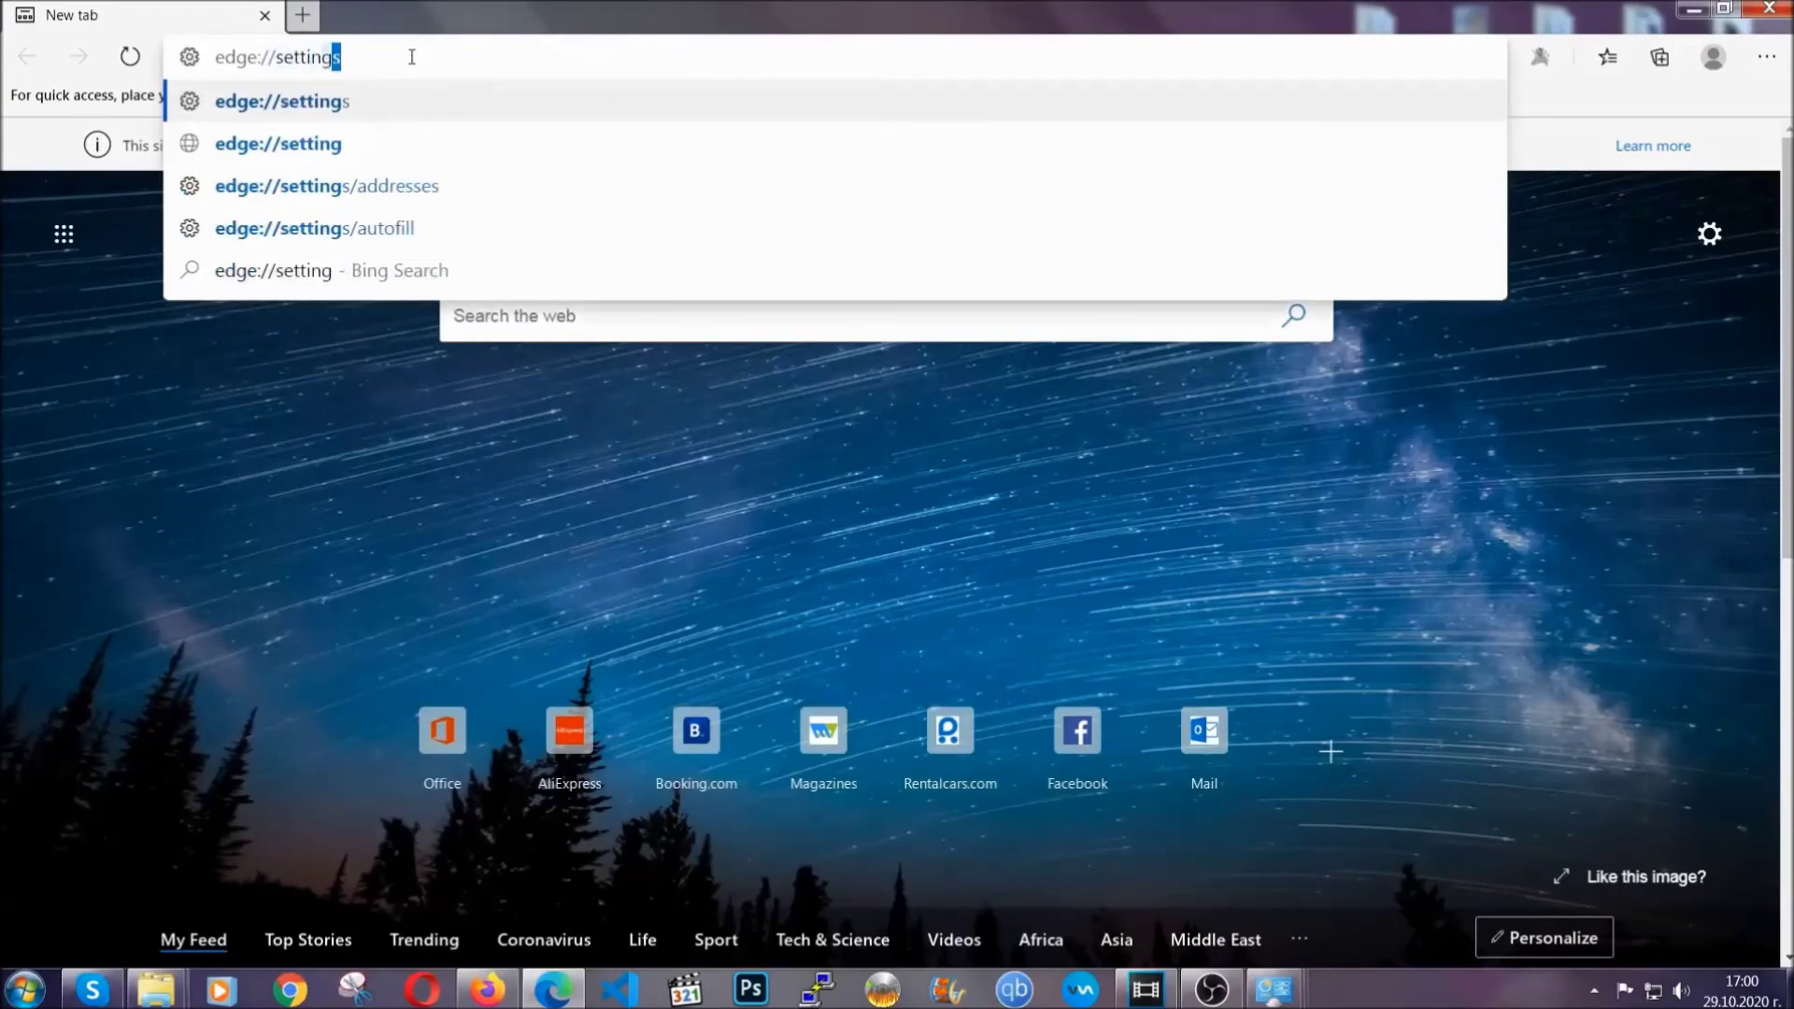
{"action": "type", "text": "s/cl"}
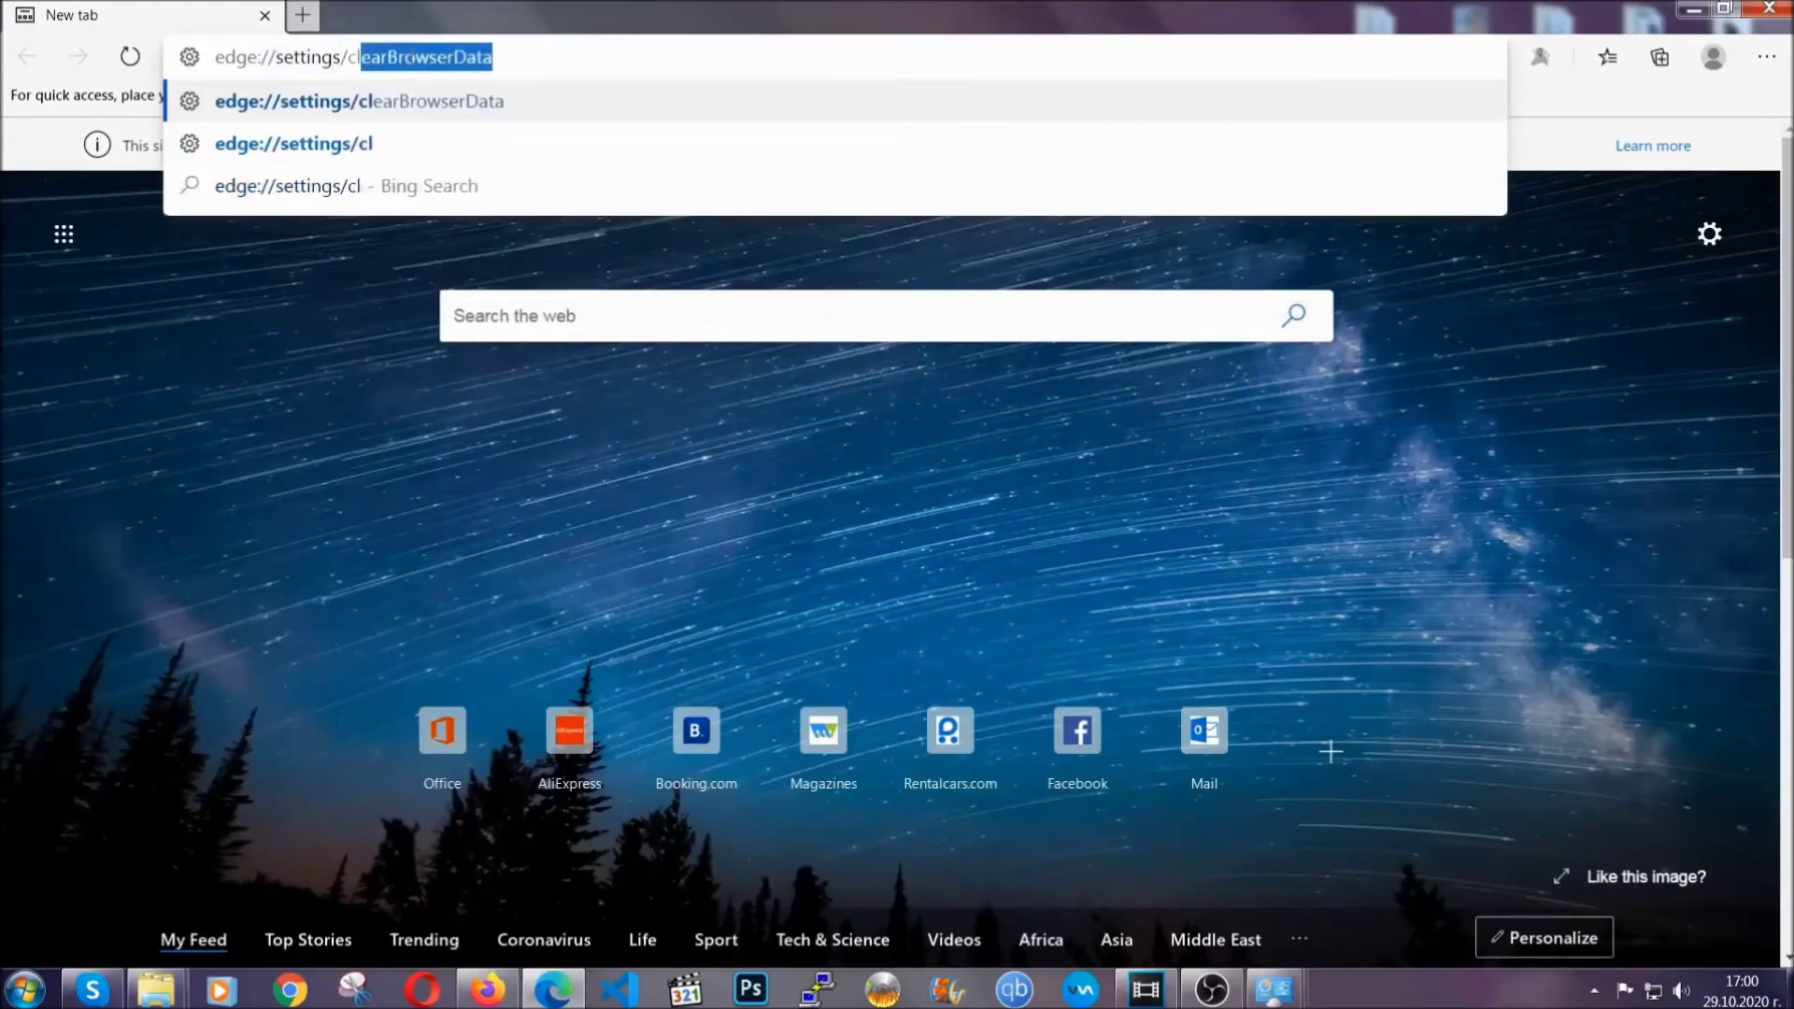
{"action": "type", "text": "earBro"}
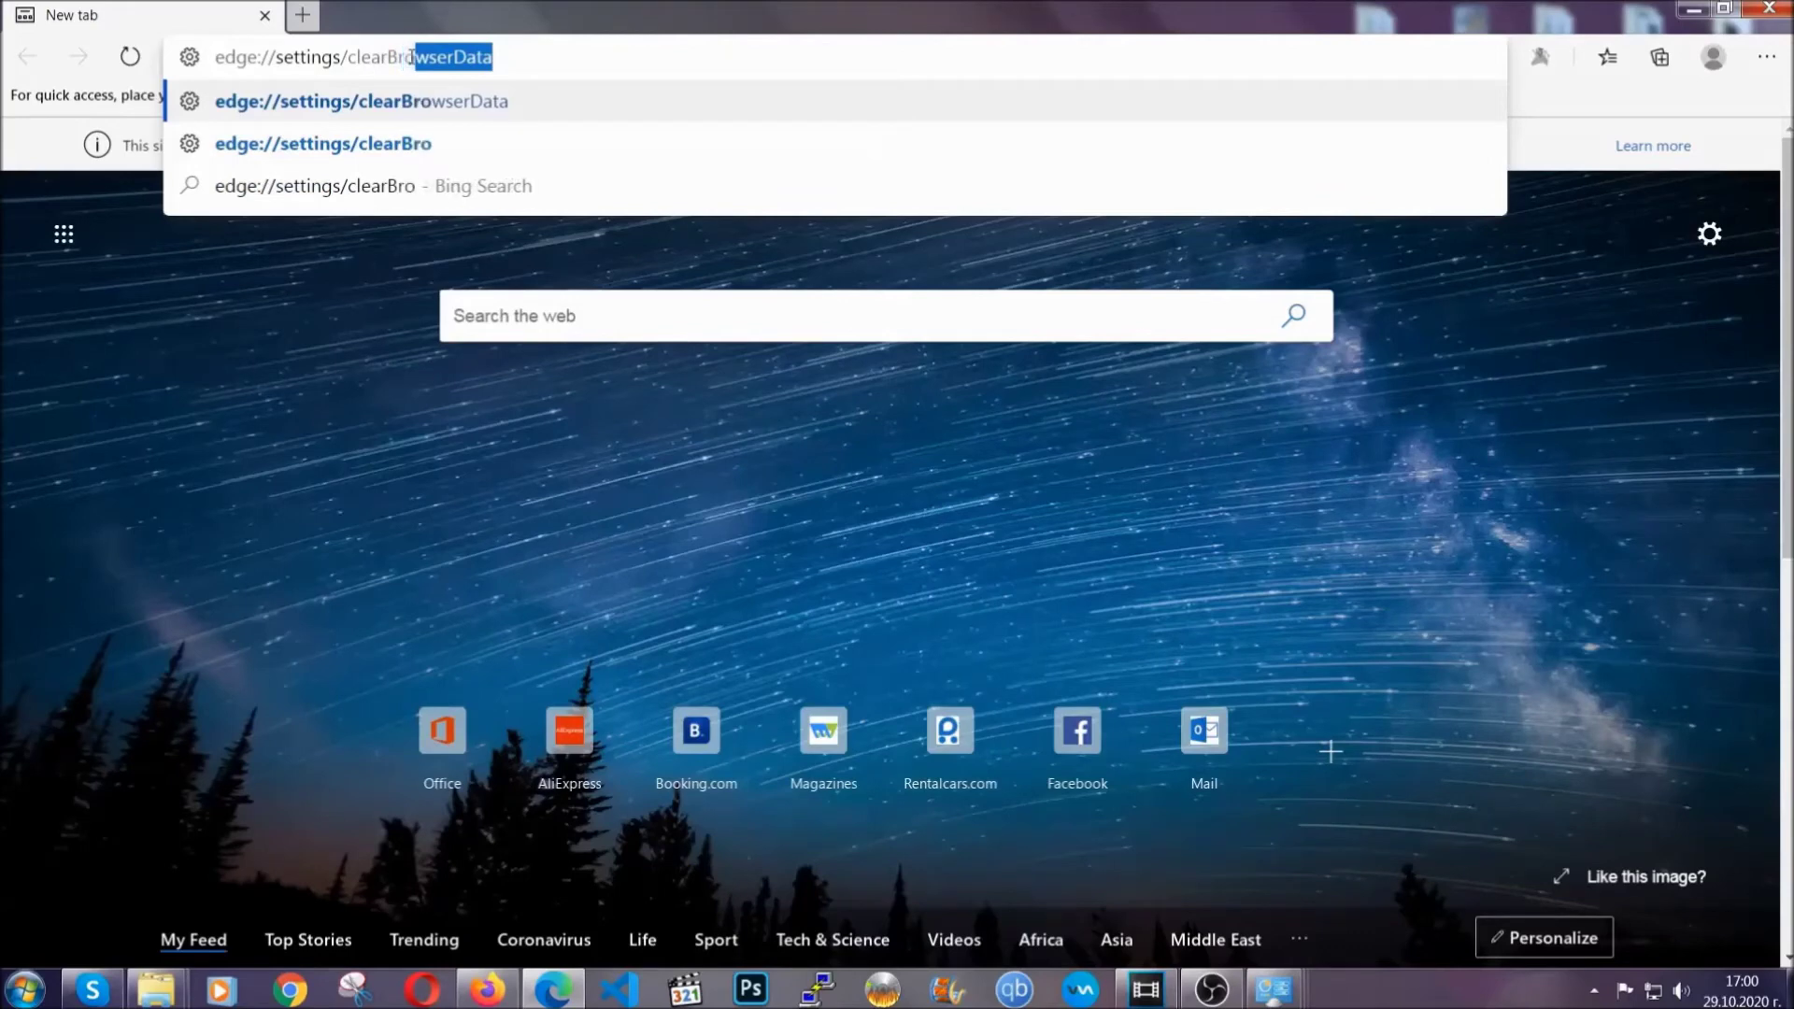
{"action": "type", "text": "wserData"}
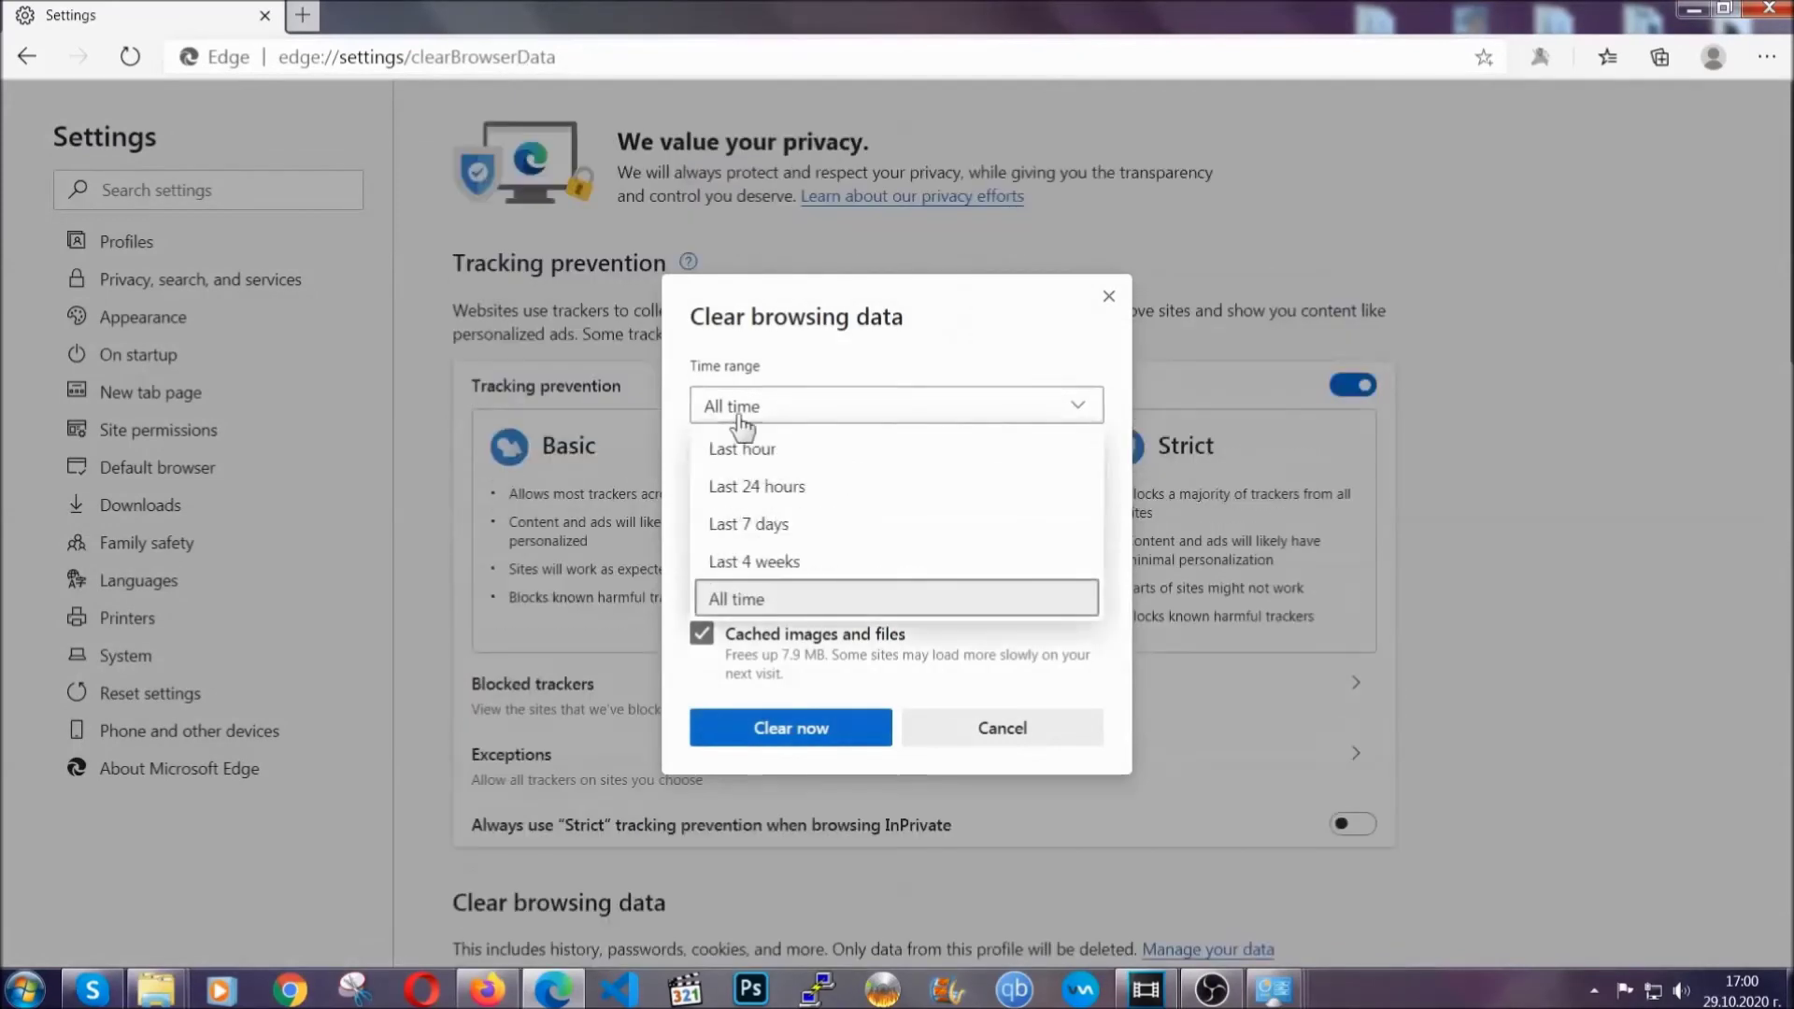
{"action": "left_click", "coordinate": [738, 591]}
{"action": "scroll", "coordinate": [752, 570], "scroll_direction": "down", "scroll_amount": 2}
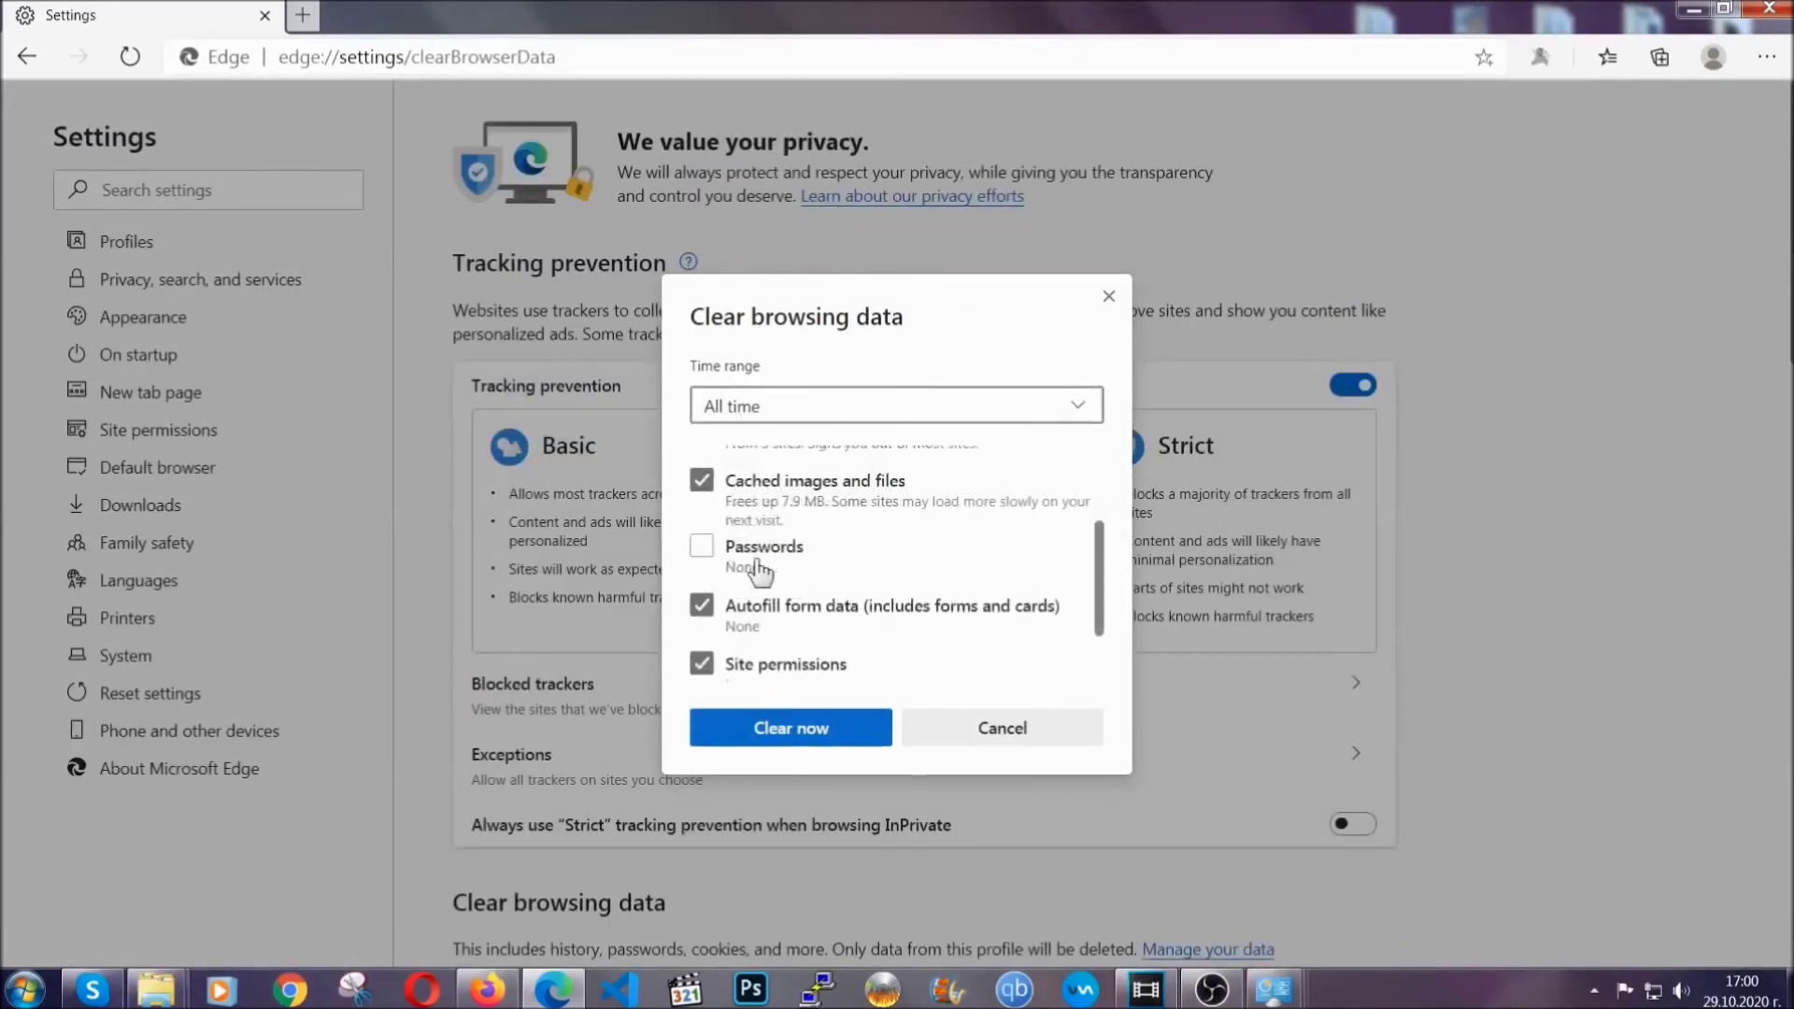
{"action": "scroll", "coordinate": [753, 570], "scroll_direction": "down", "scroll_amount": 1}
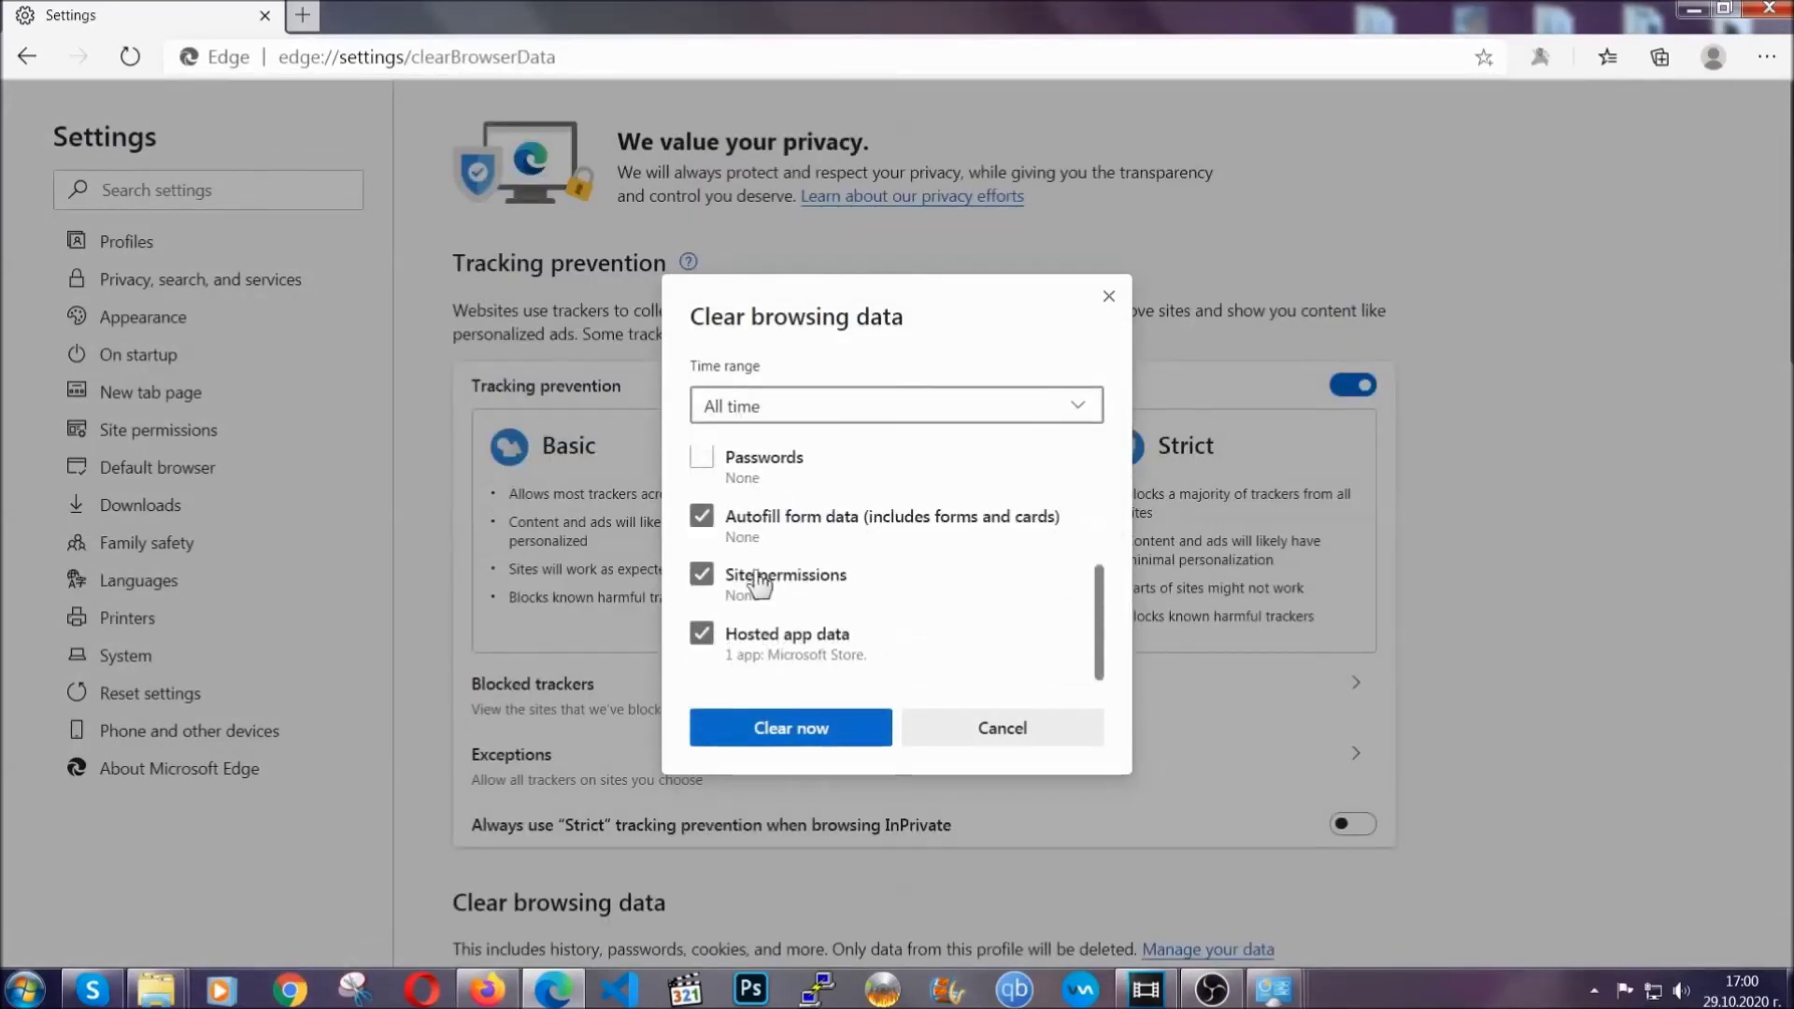
{"action": "left_click", "coordinate": [781, 738]}
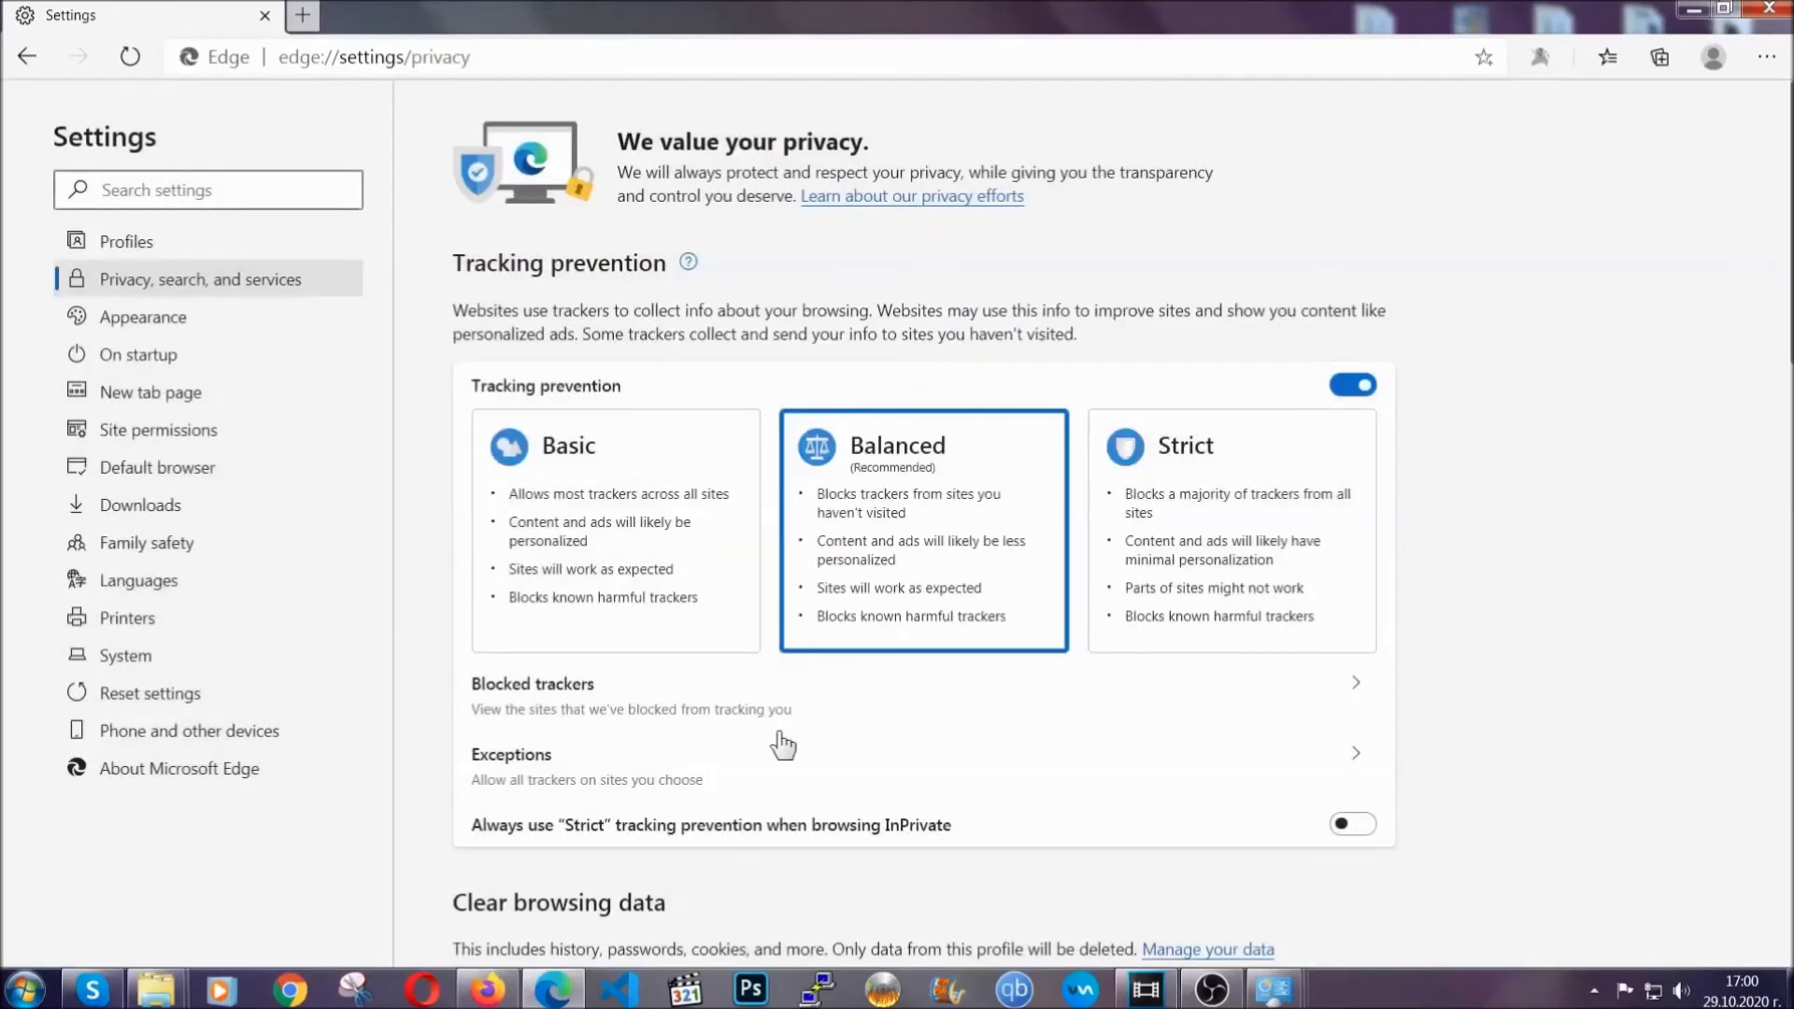
- Remove the Chinese-named extension from Edge's Extensions page
{"action": "left_click", "coordinate": [1767, 58]}
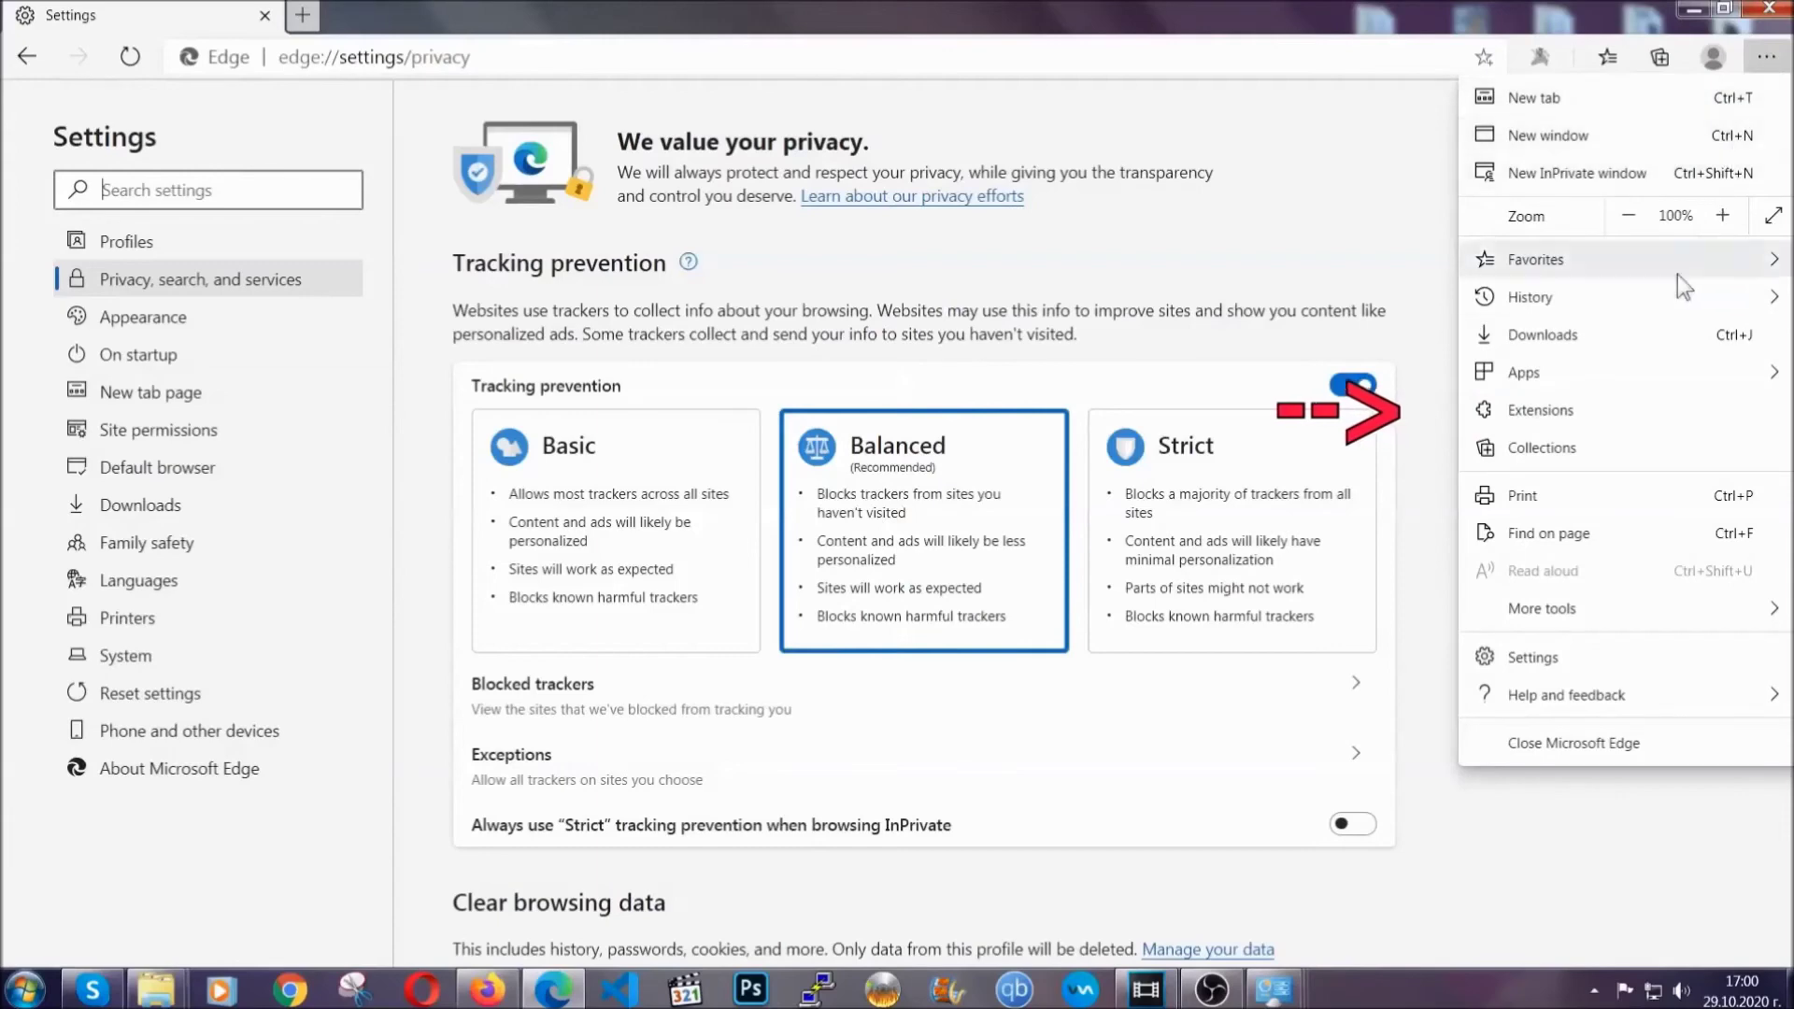
{"action": "left_click", "coordinate": [1642, 411]}
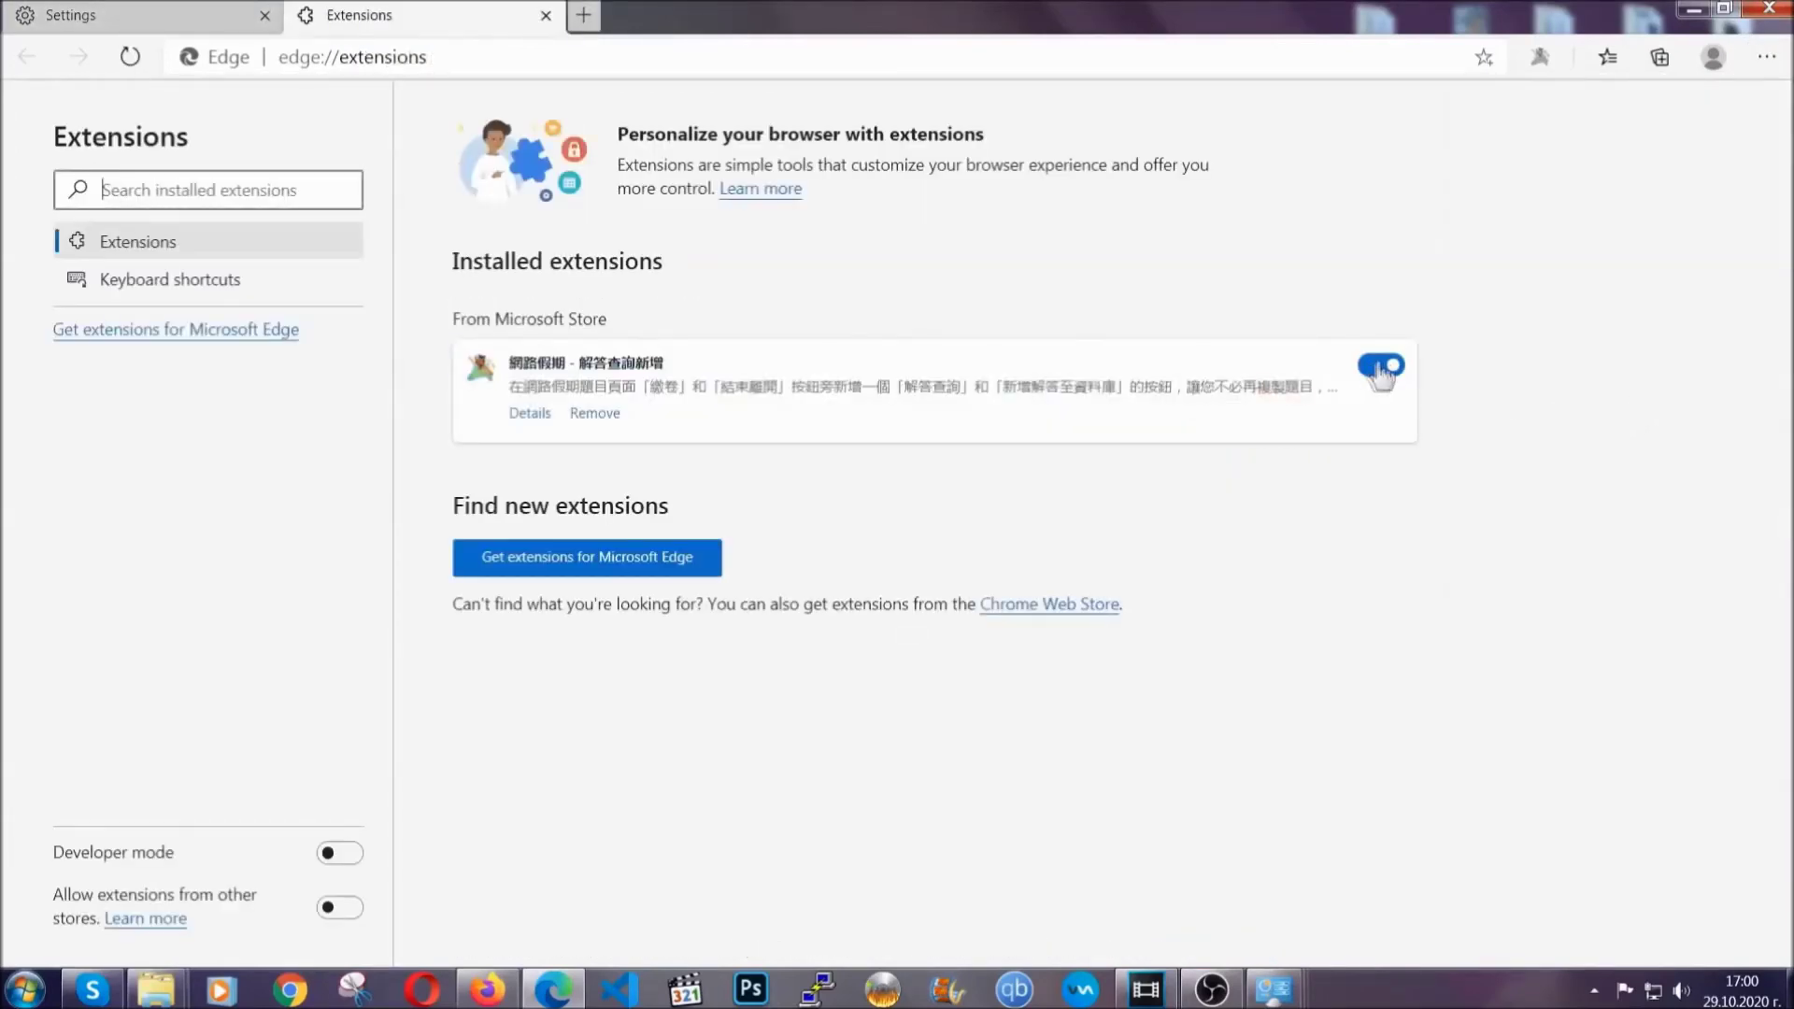
{"action": "left_click", "coordinate": [589, 416]}
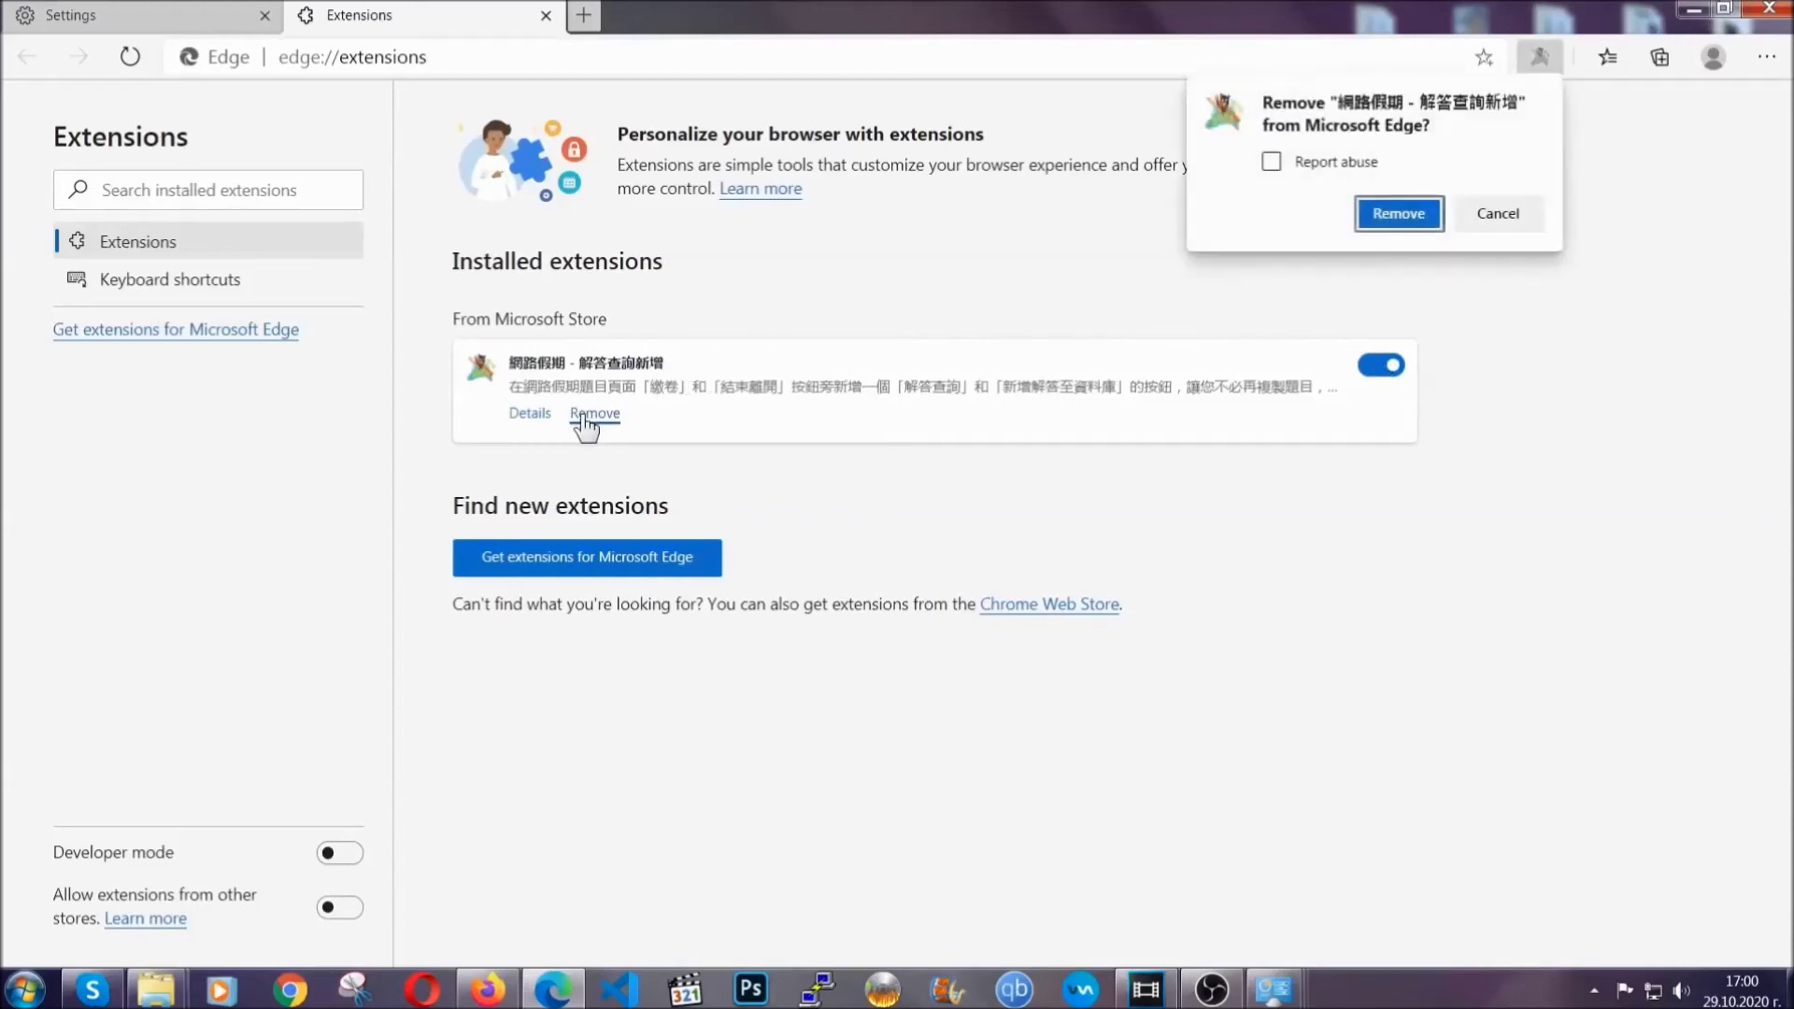
{"action": "left_click", "coordinate": [1393, 213]}
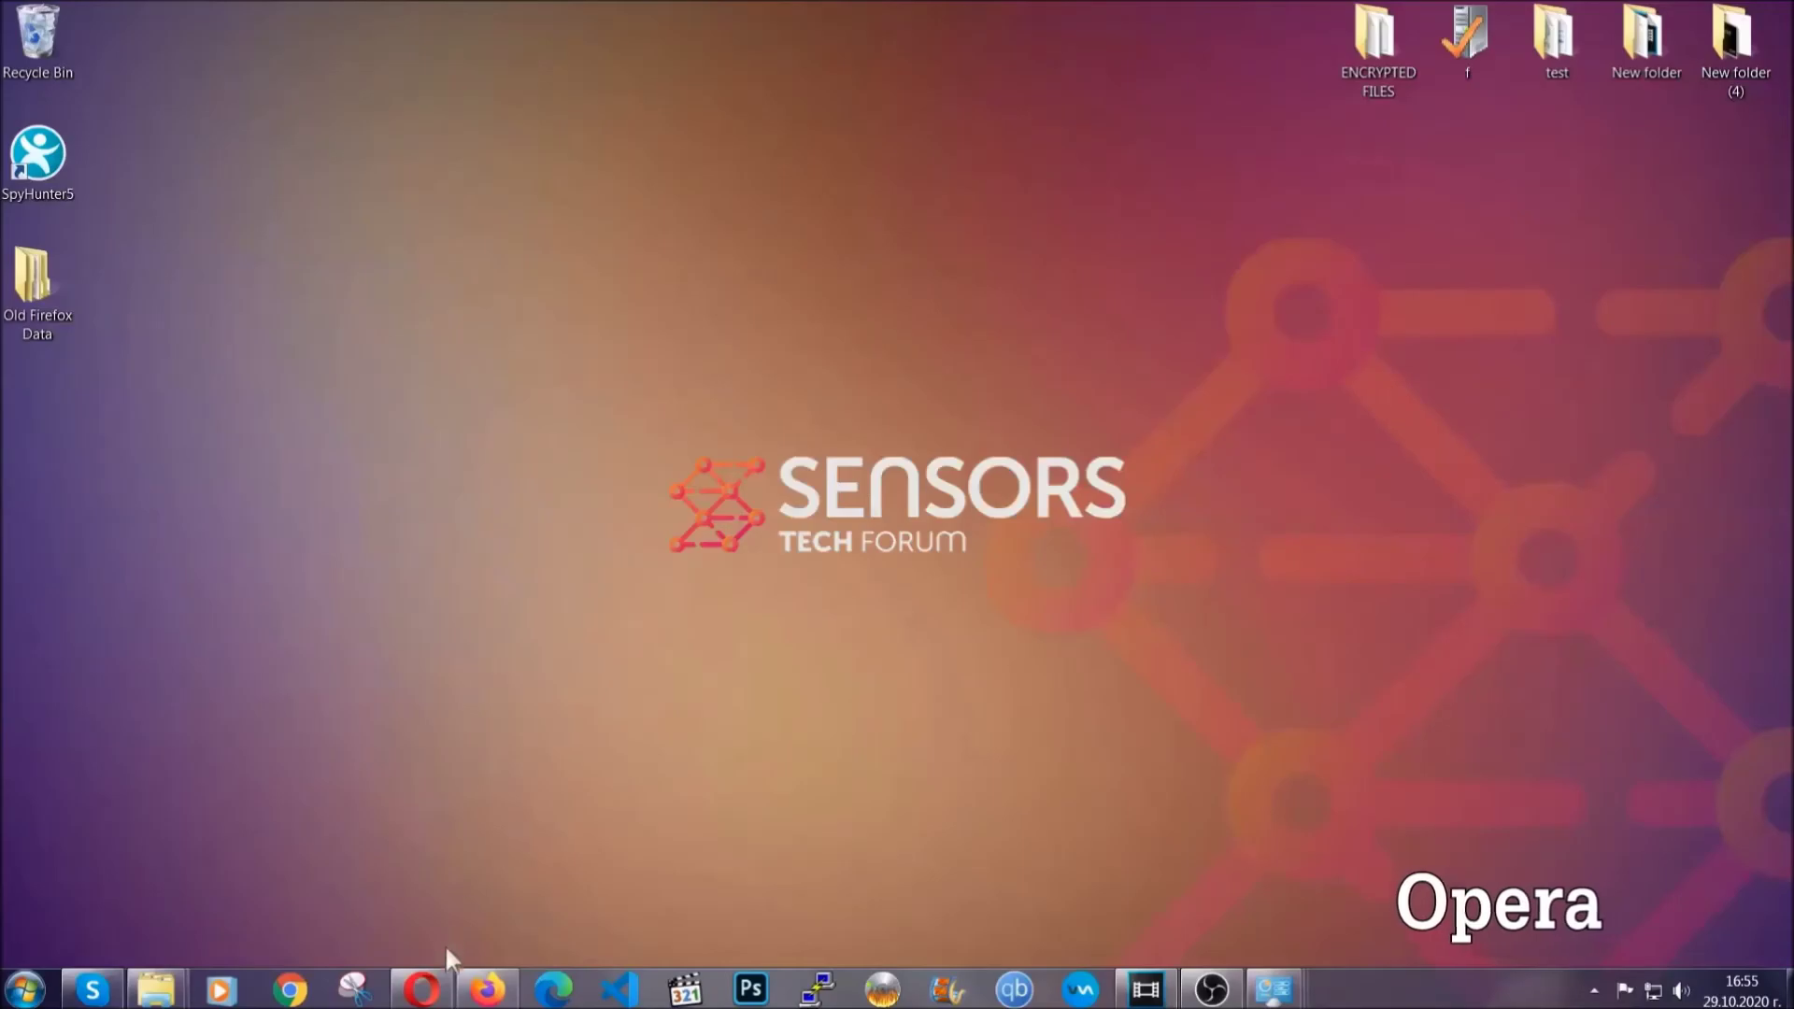
- Launch Opera and load the opera://settings/clearBrowserData page
{"action": "left_click", "coordinate": [422, 989]}
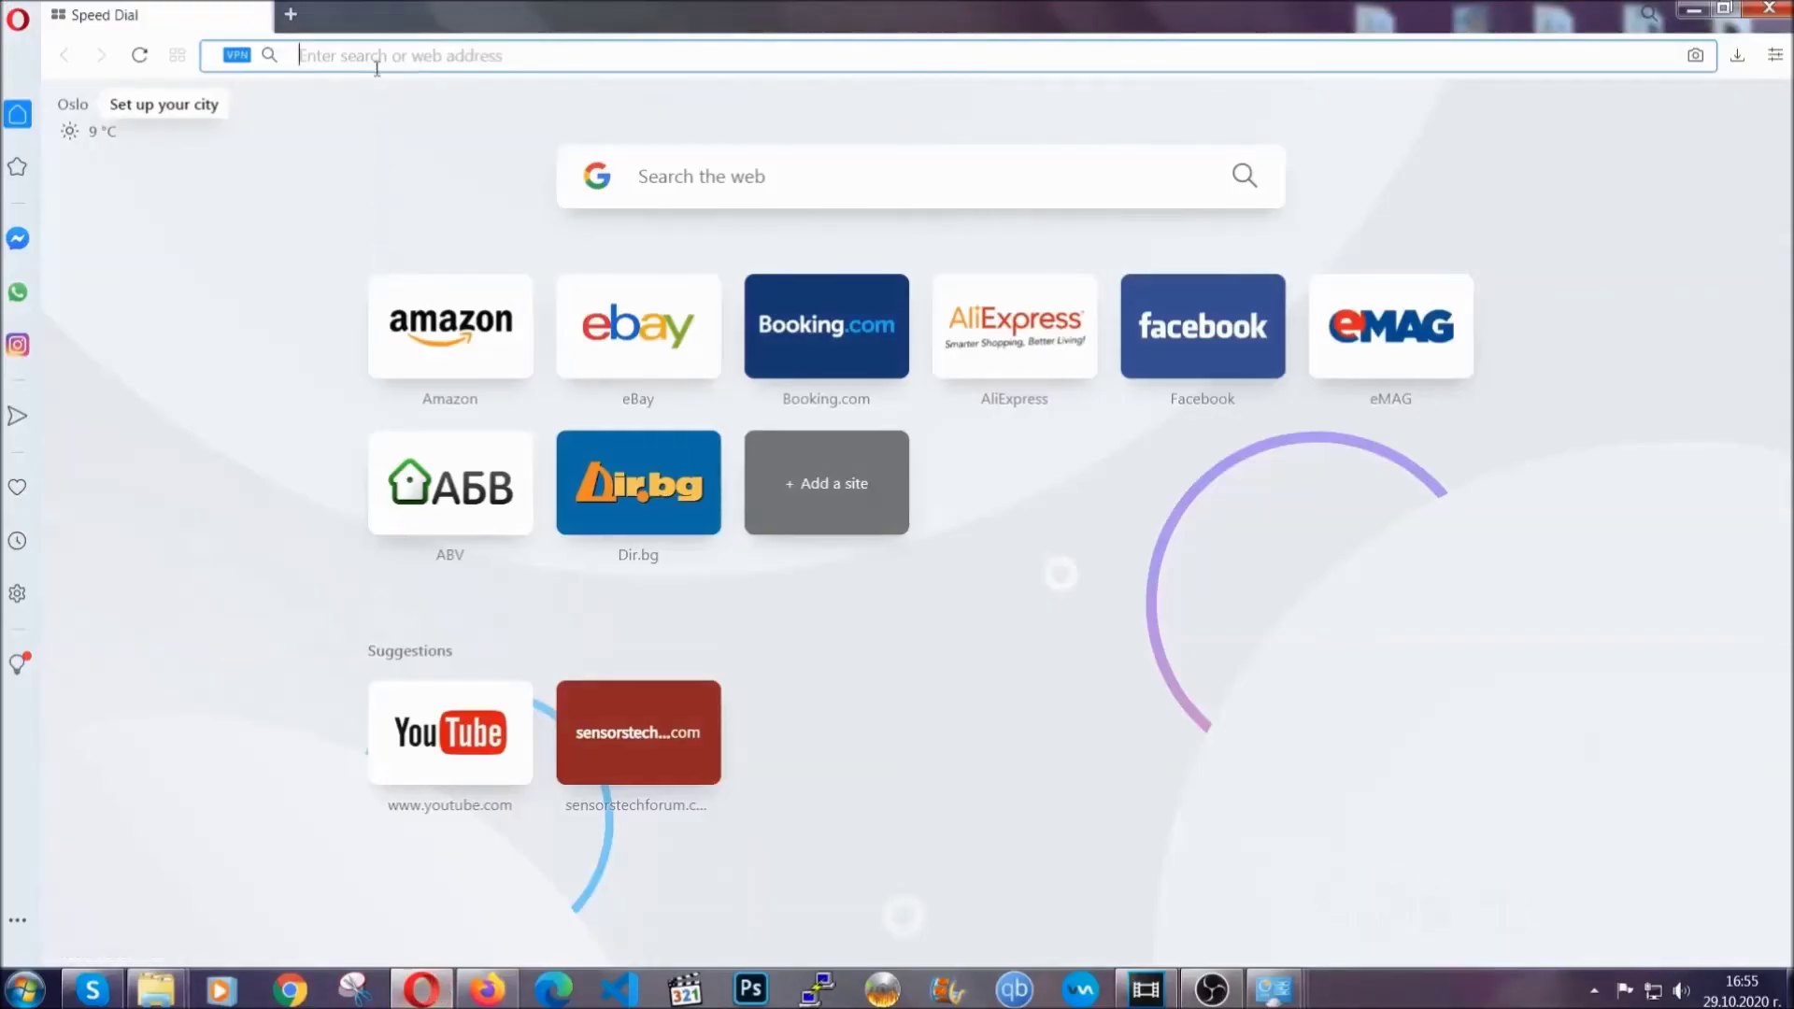
{"action": "type", "text": "opera"}
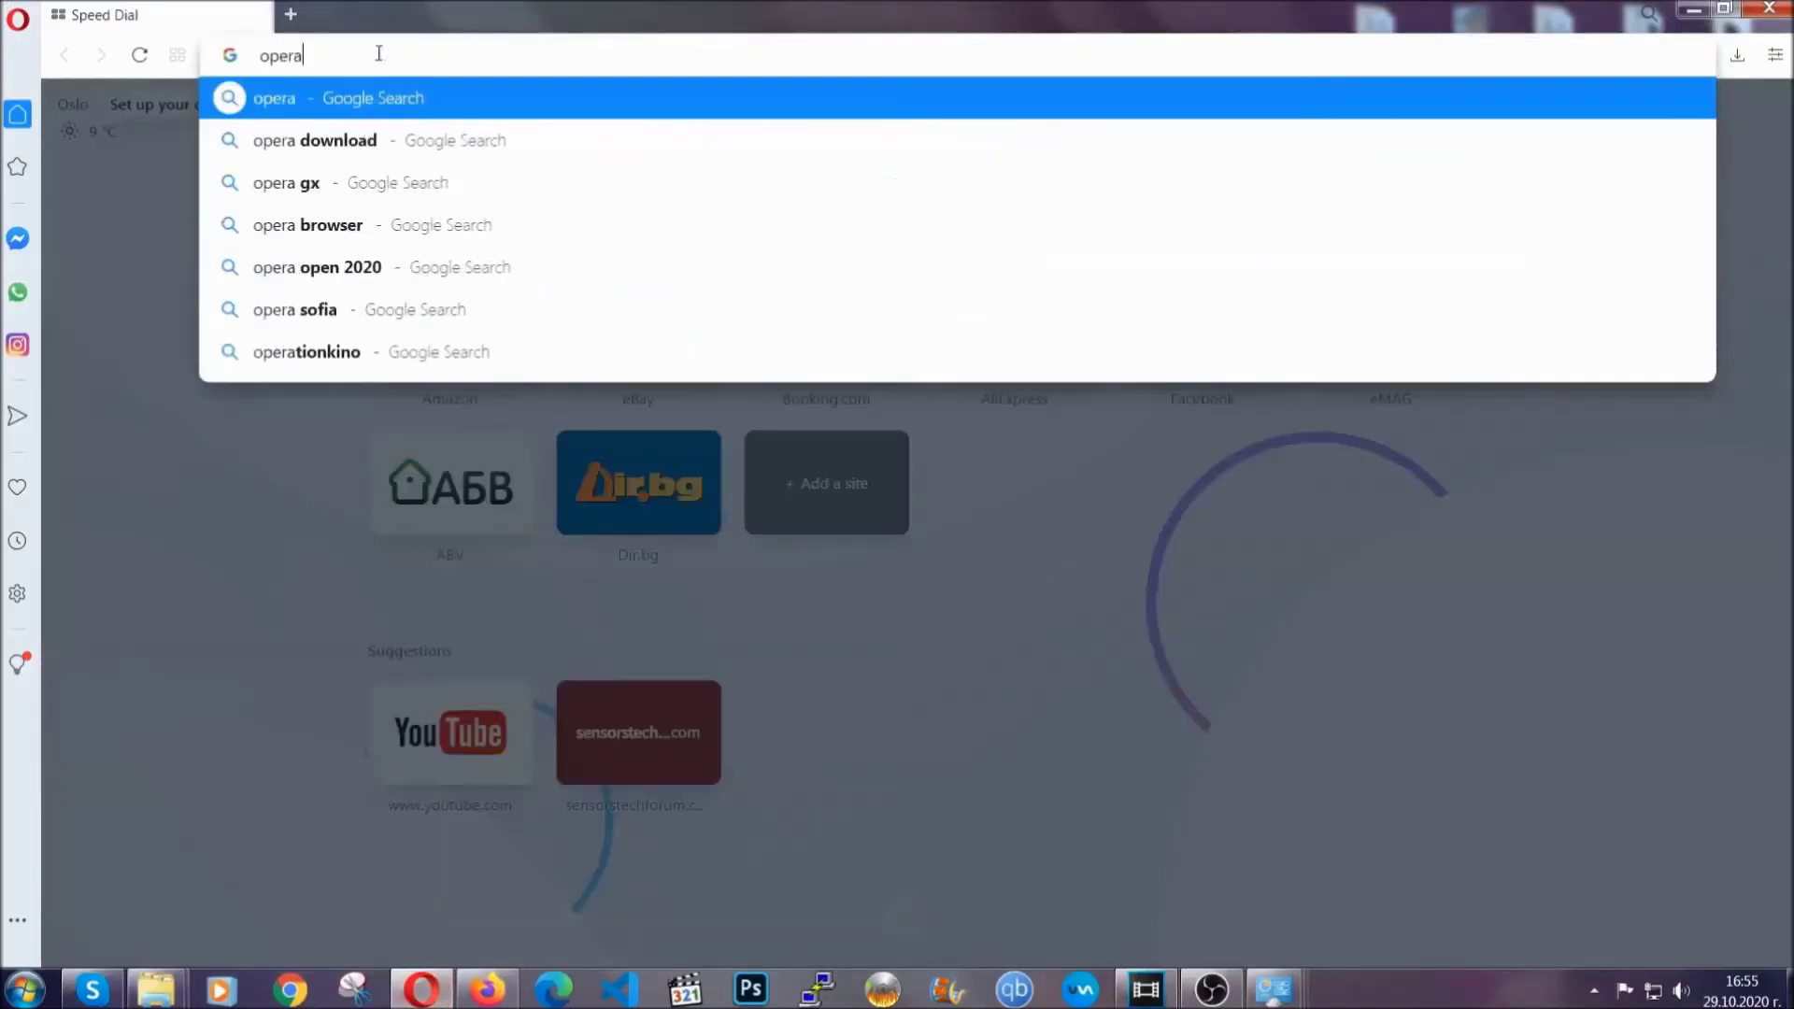
{"action": "type", "text": "://se"}
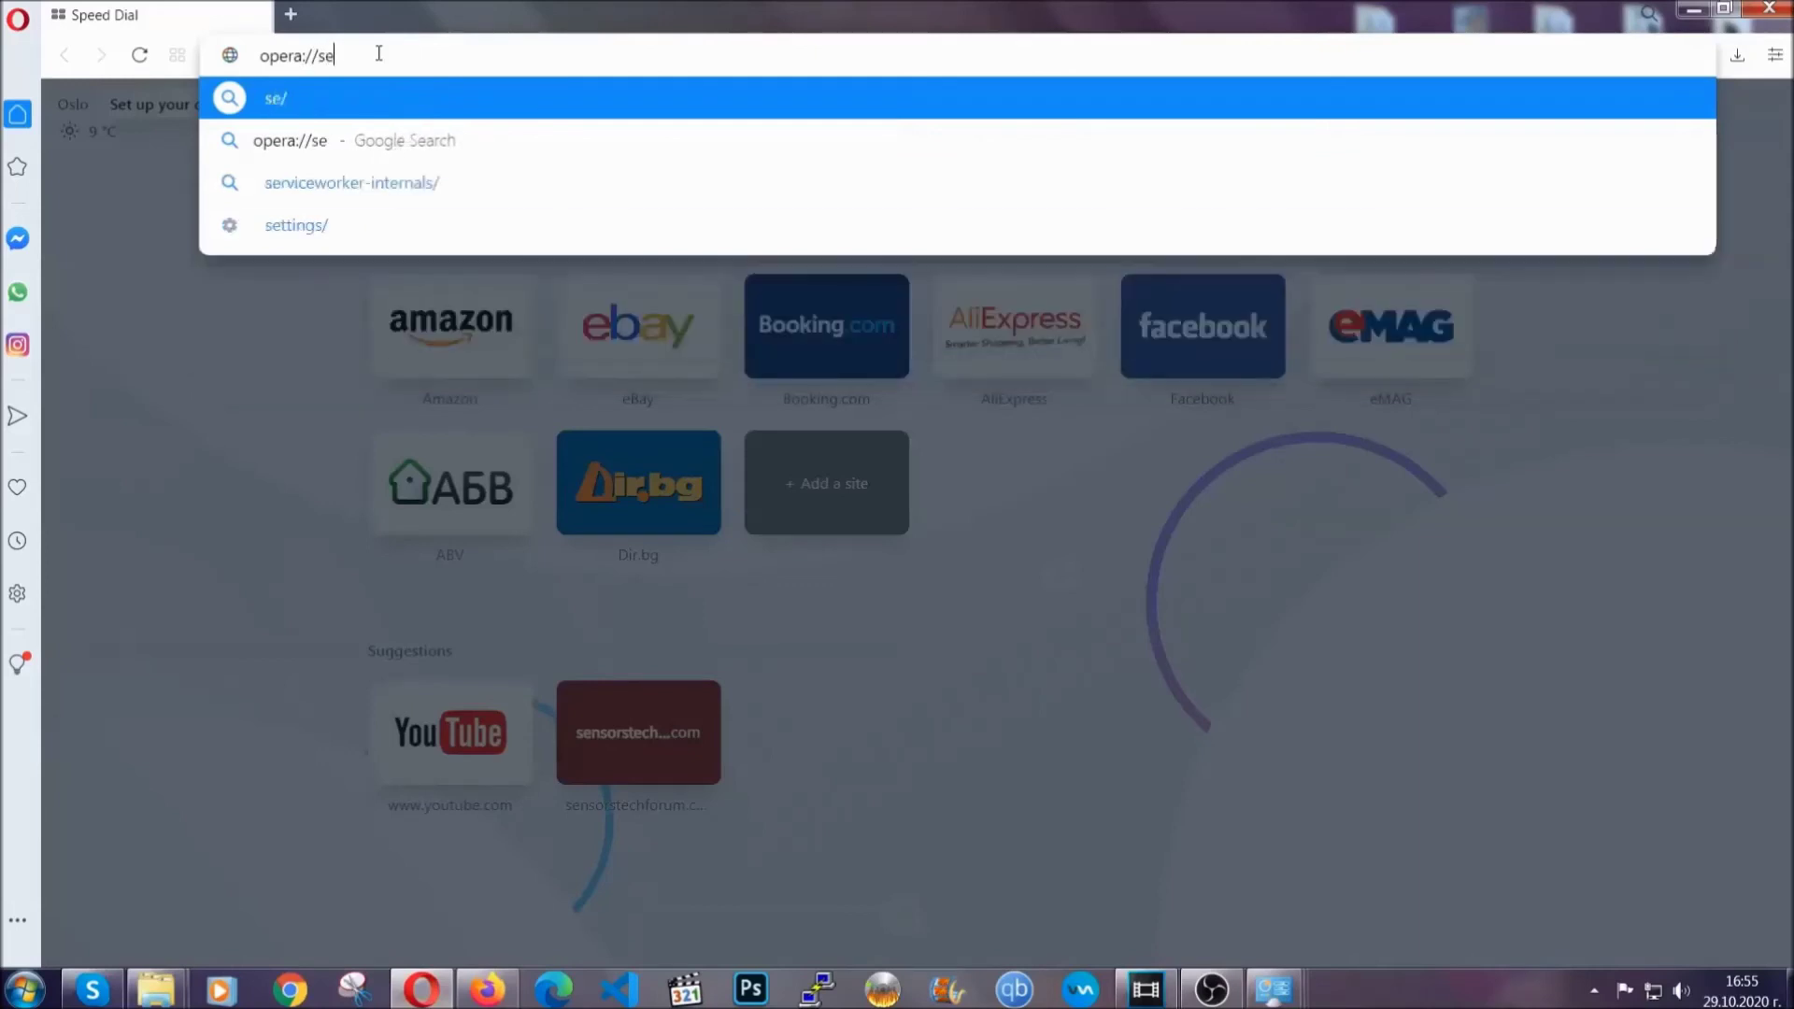
{"action": "type", "text": "ttings/c"}
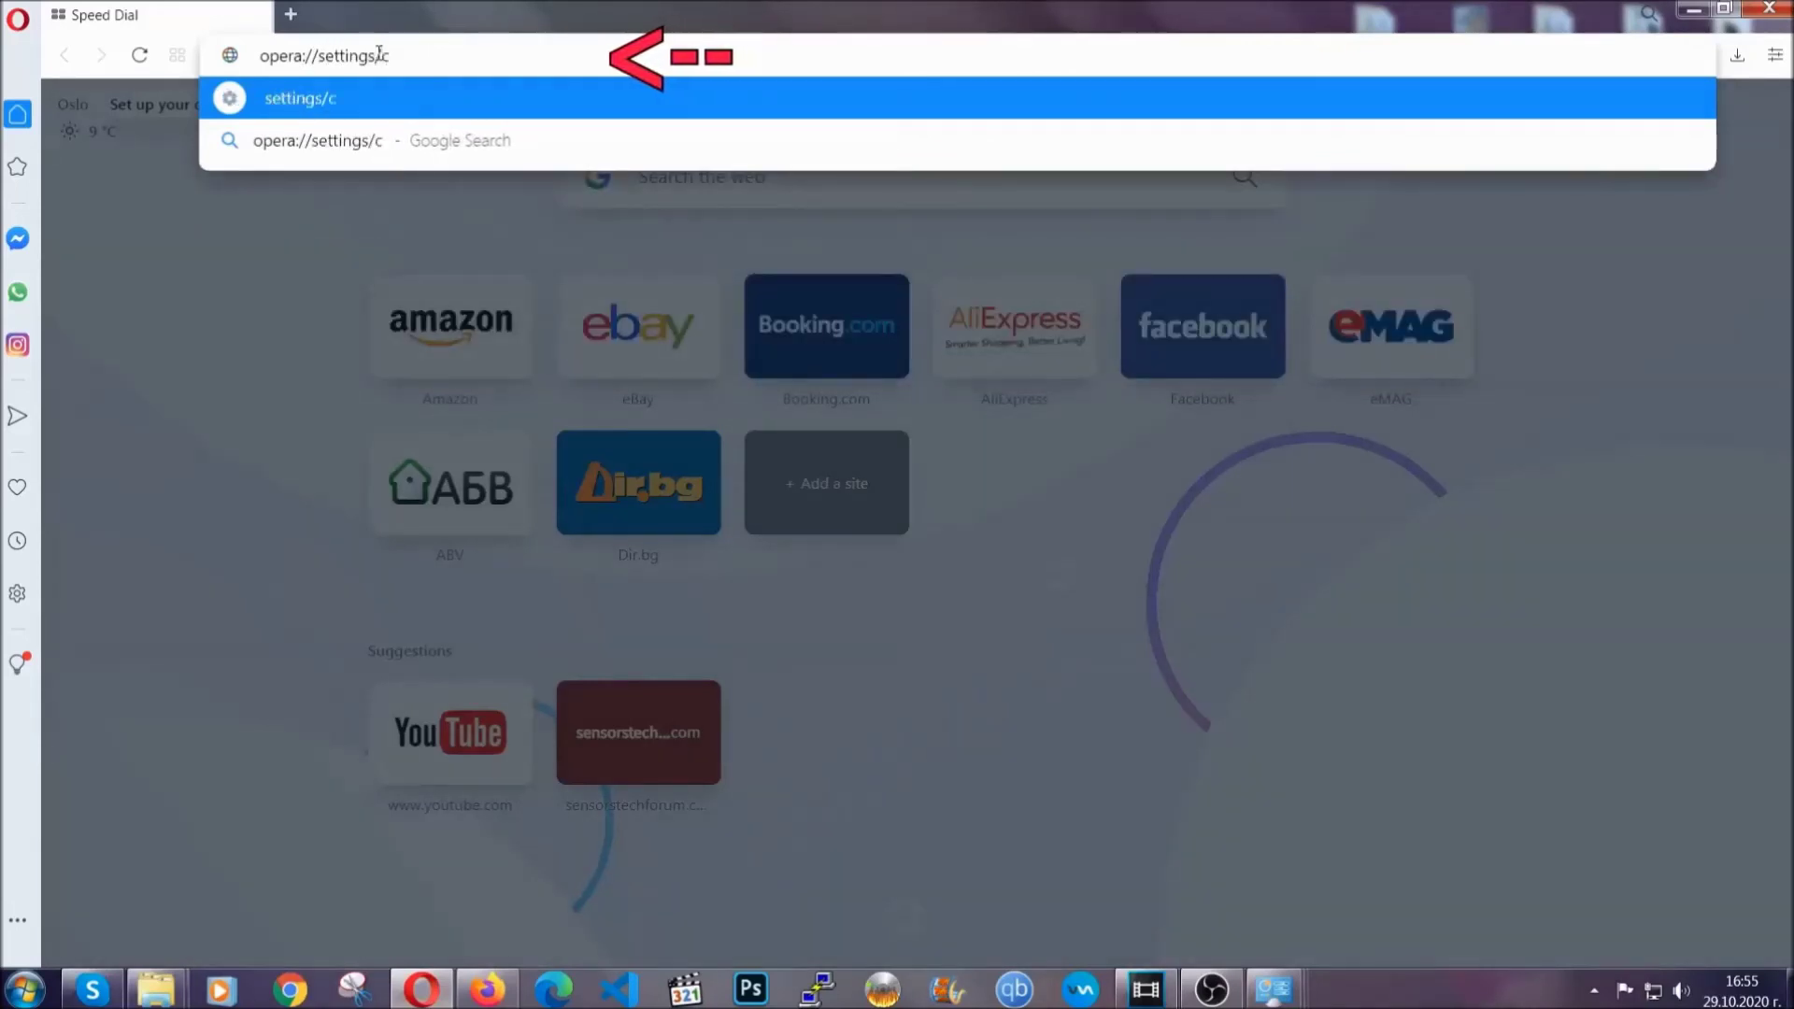
{"action": "type", "text": "learBrr"}
{"action": "key", "text": "BackSpace"}
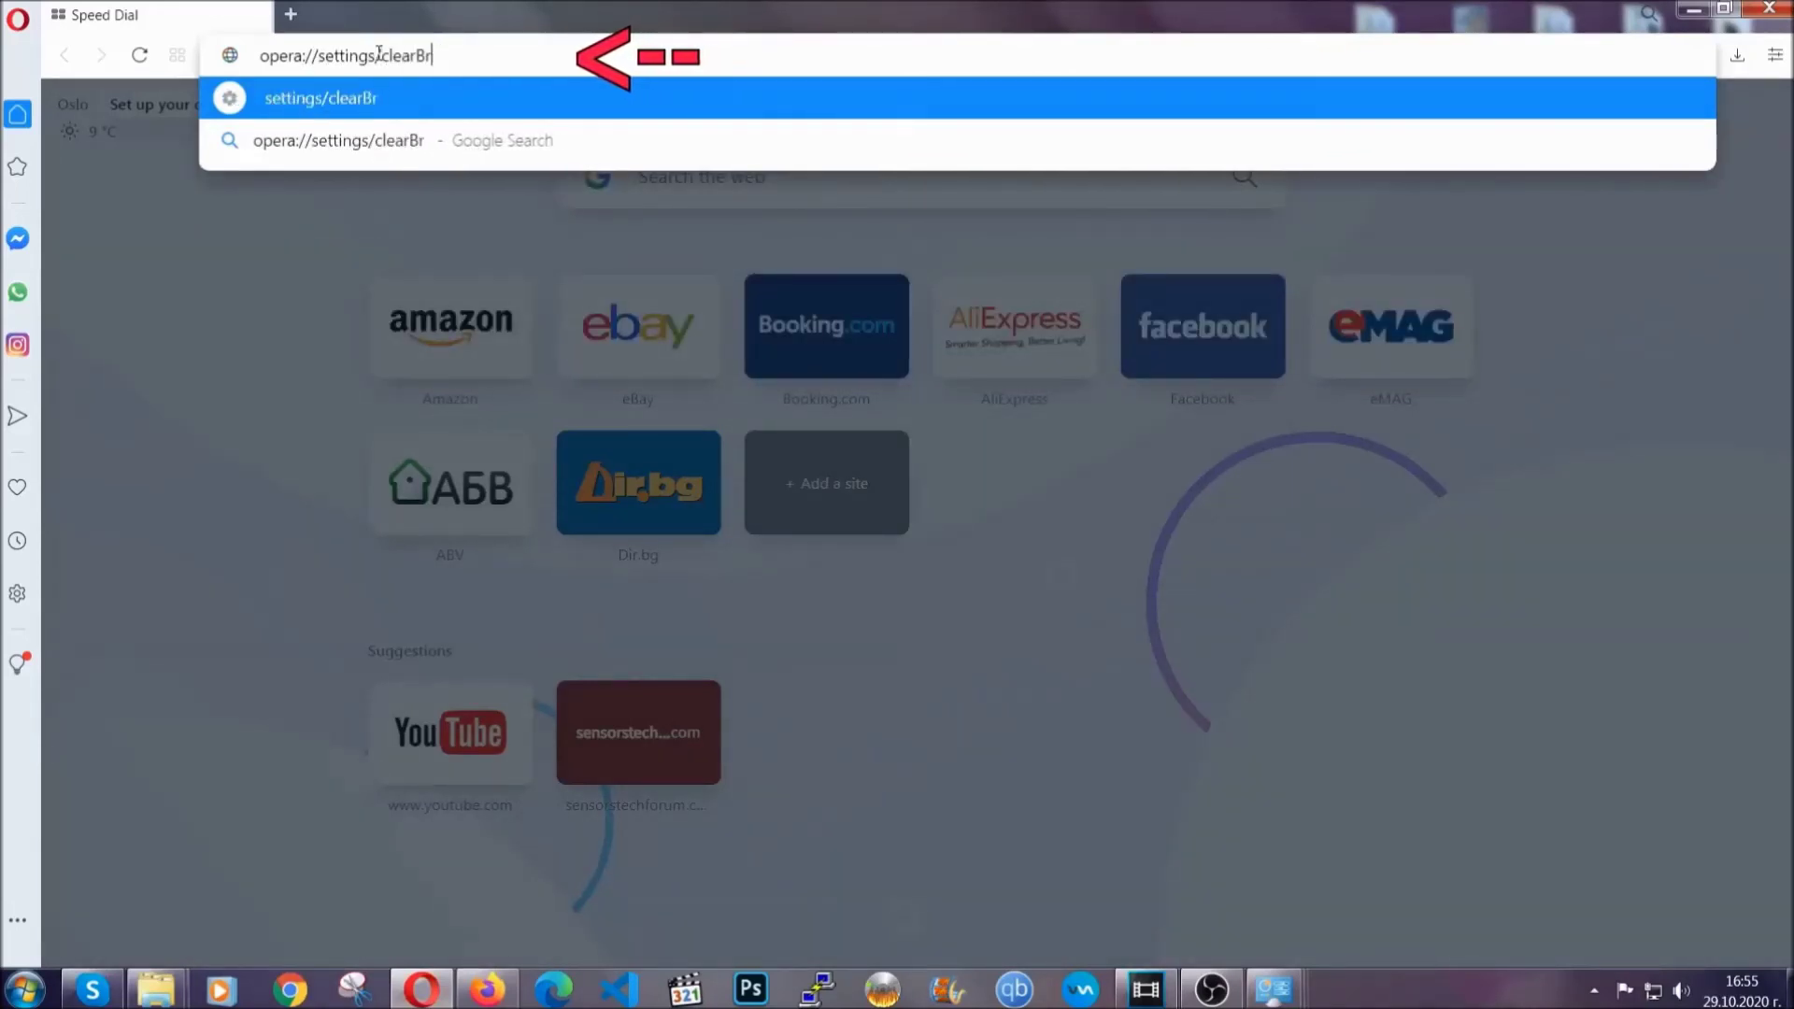
{"action": "type", "text": "owserData"}
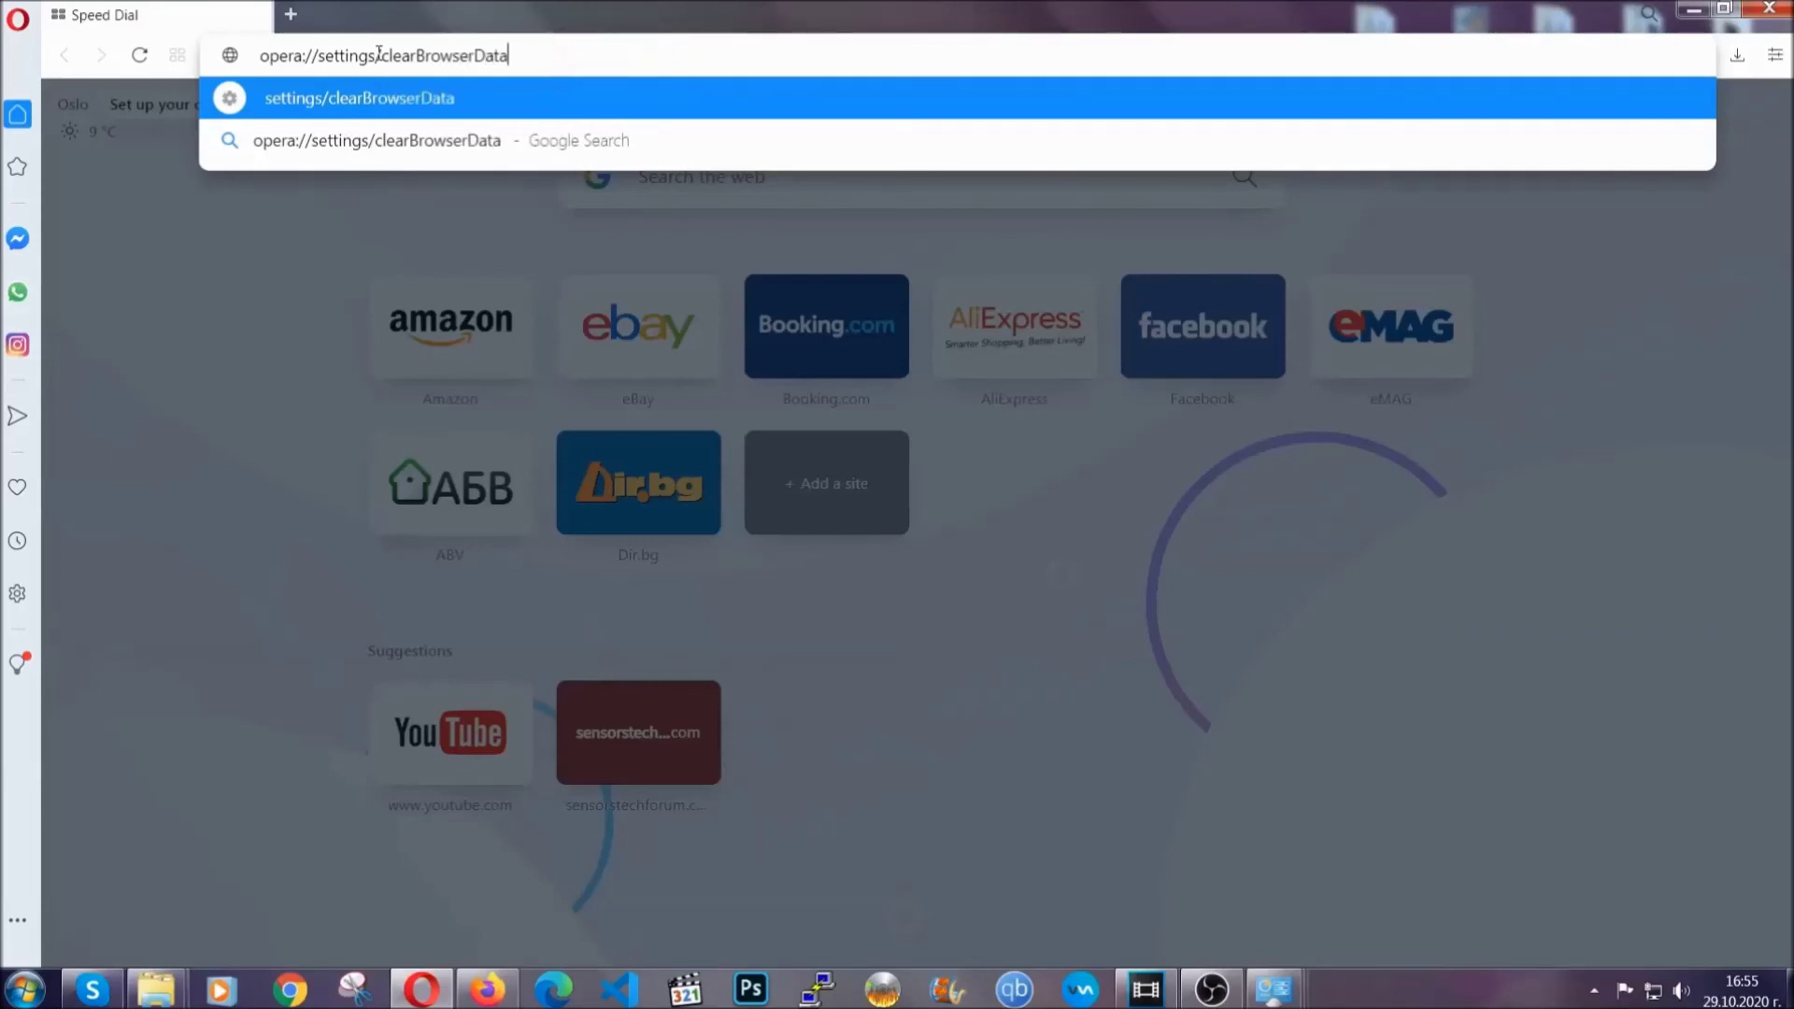
{"action": "key", "text": "Return"}
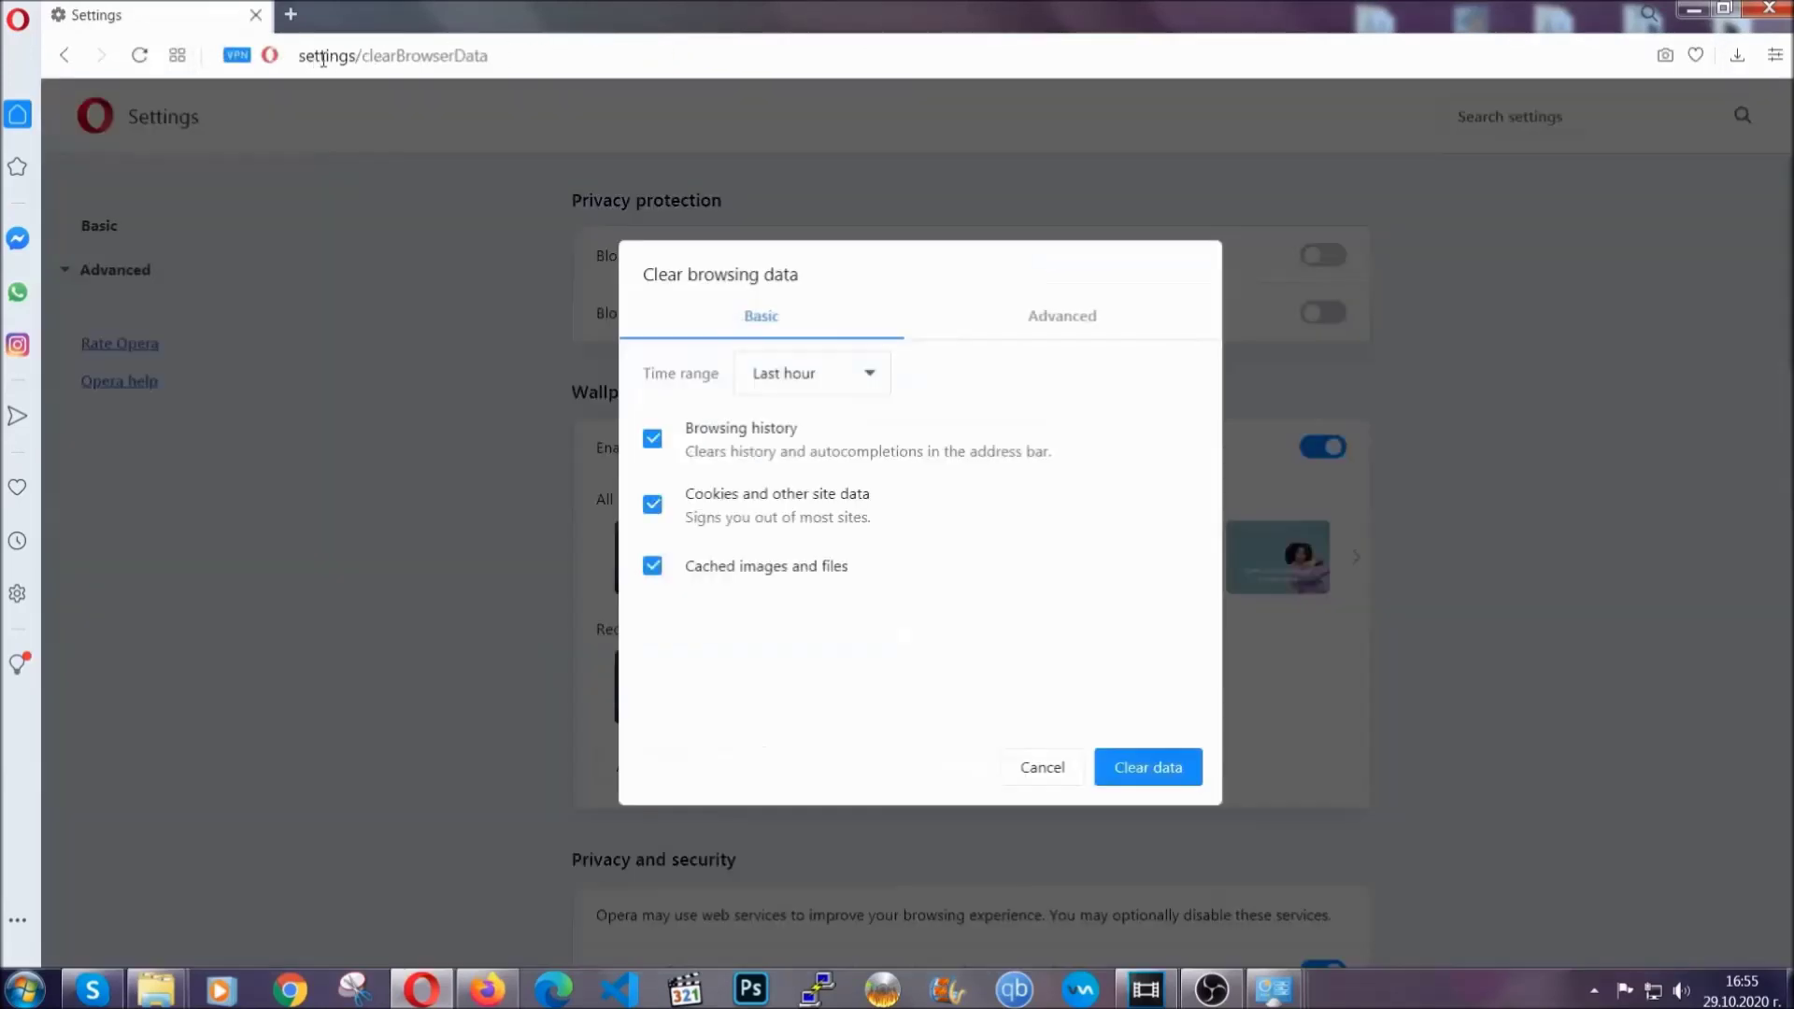
- Clear all-time advanced browsing data including autofill form data, leaving passwords unticked
{"action": "left_click", "coordinate": [1057, 322]}
{"action": "left_click", "coordinate": [869, 375]}
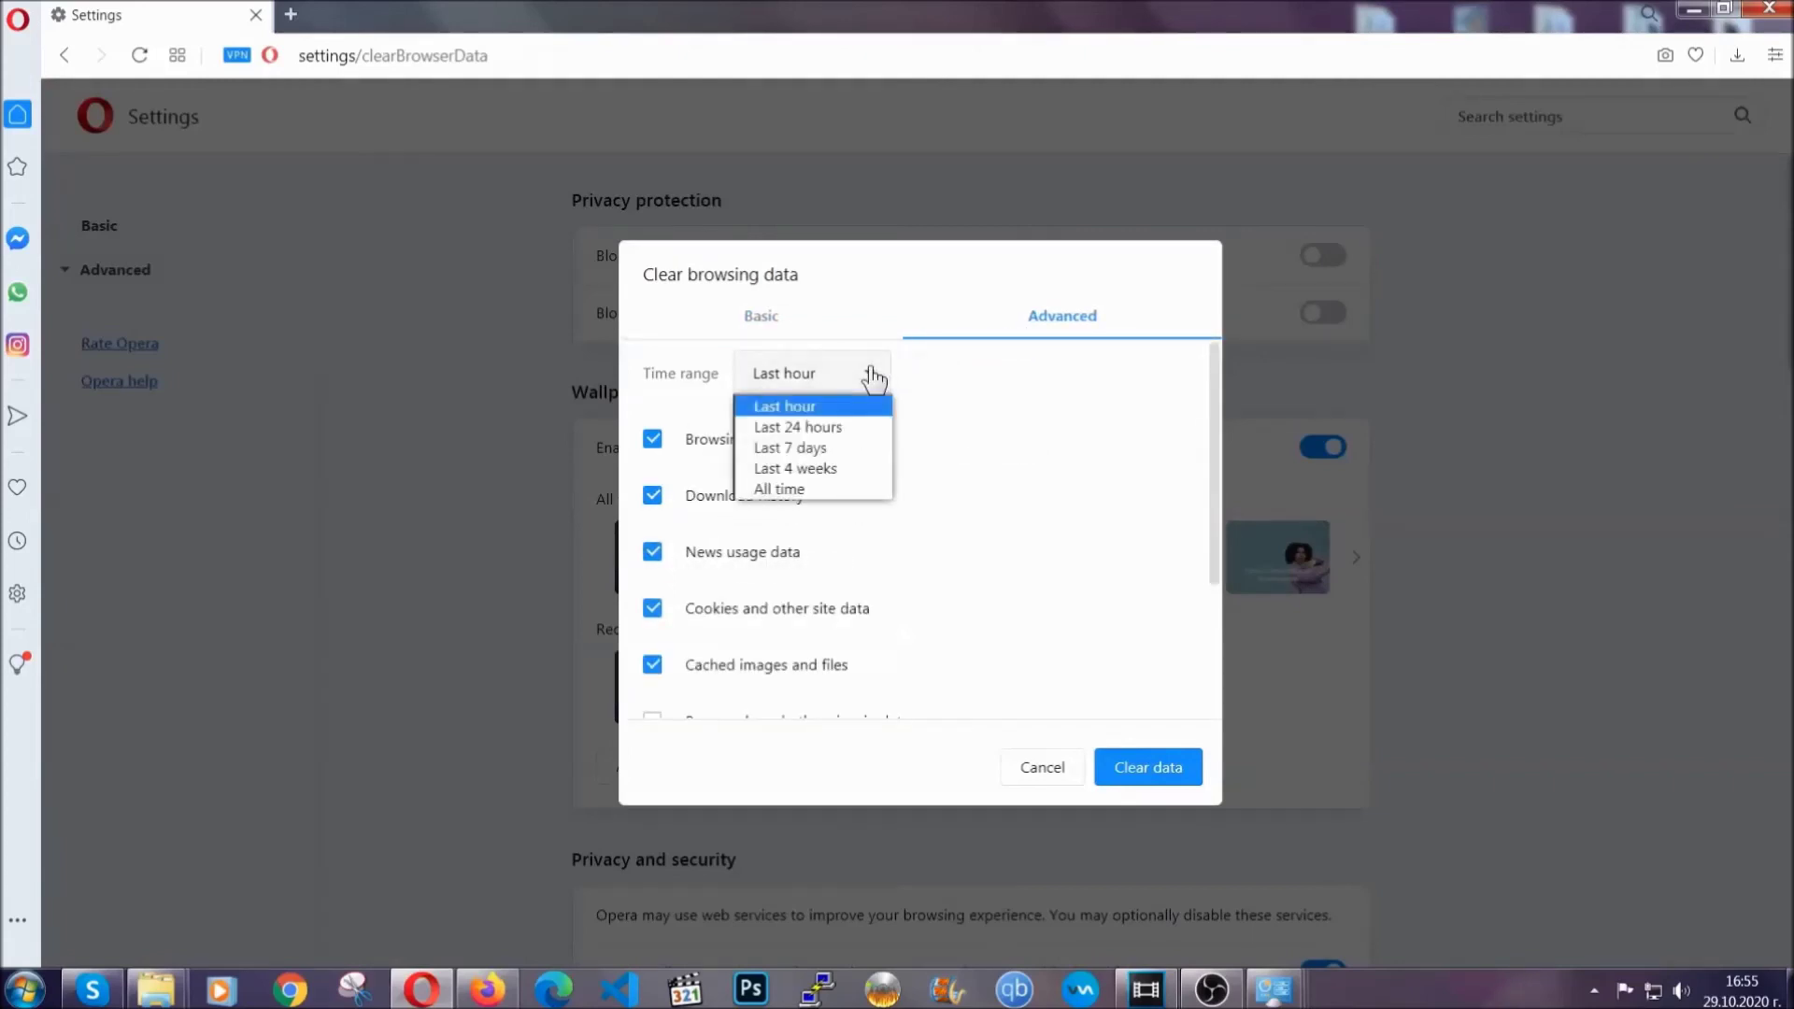
{"action": "left_click", "coordinate": [813, 486]}
{"action": "scroll", "coordinate": [819, 499], "scroll_direction": "down", "scroll_amount": 2}
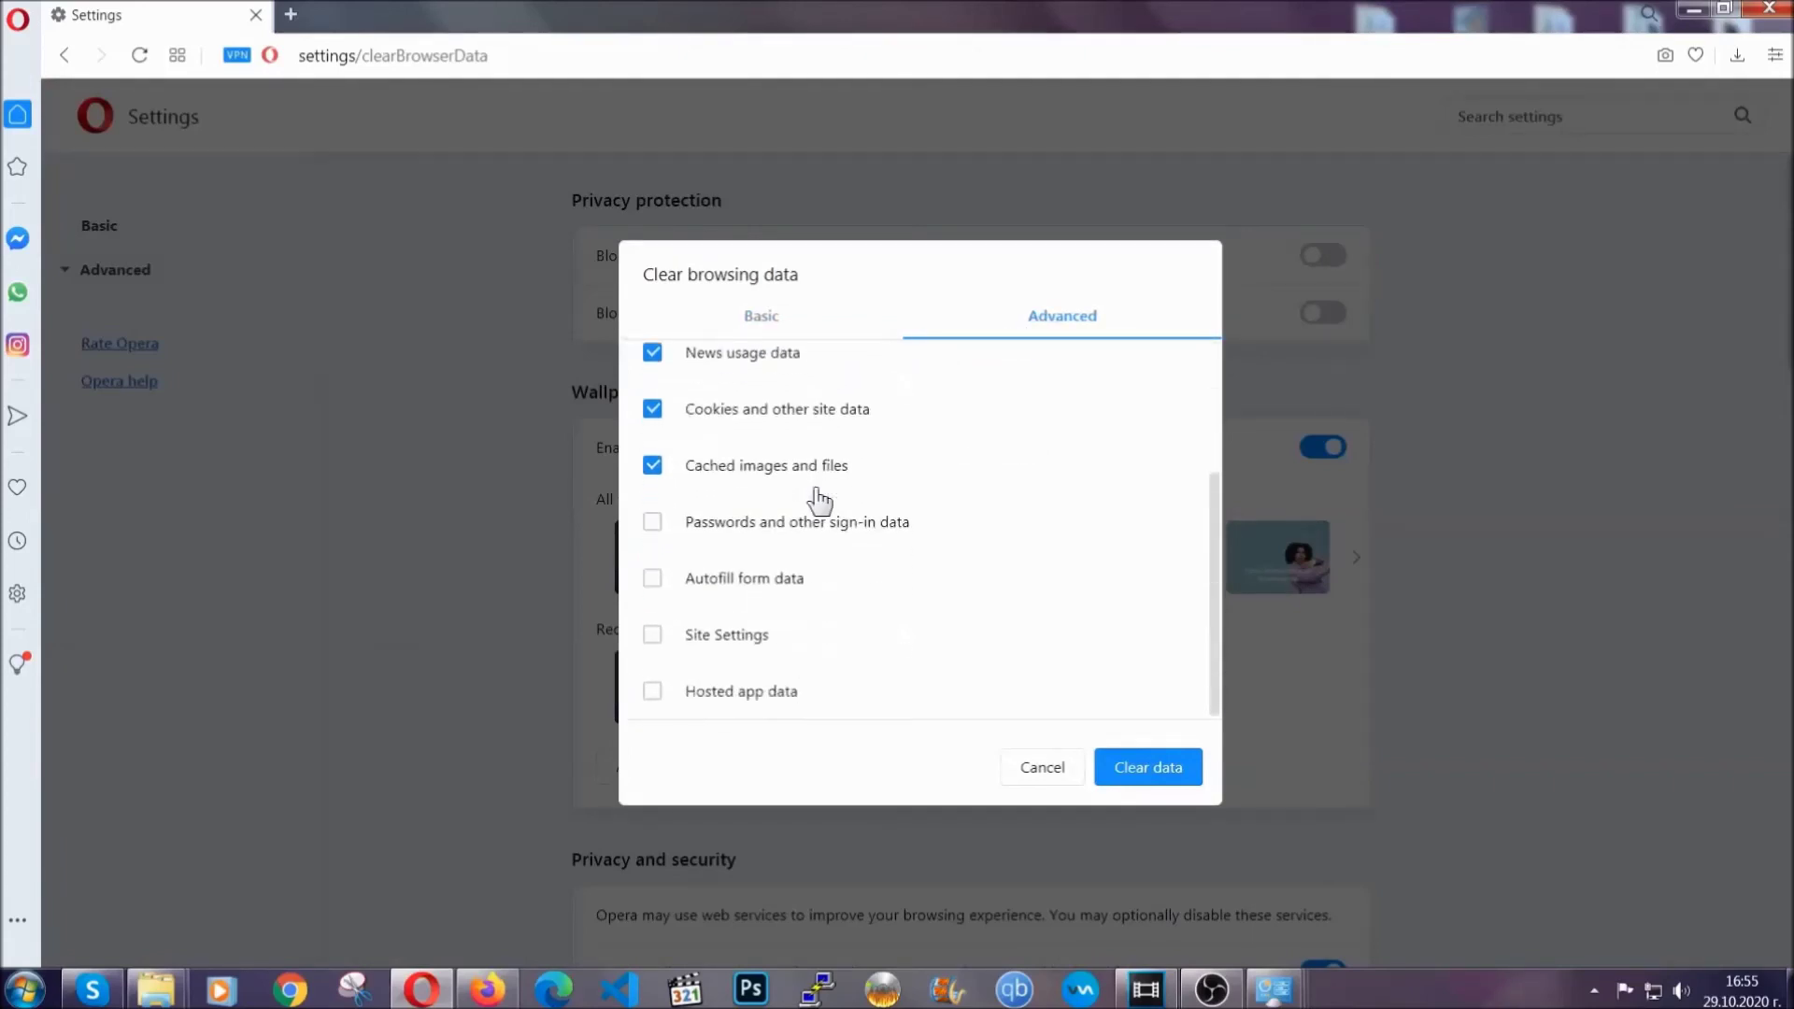
{"action": "left_click", "coordinate": [771, 584]}
{"action": "left_click", "coordinate": [1135, 773]}
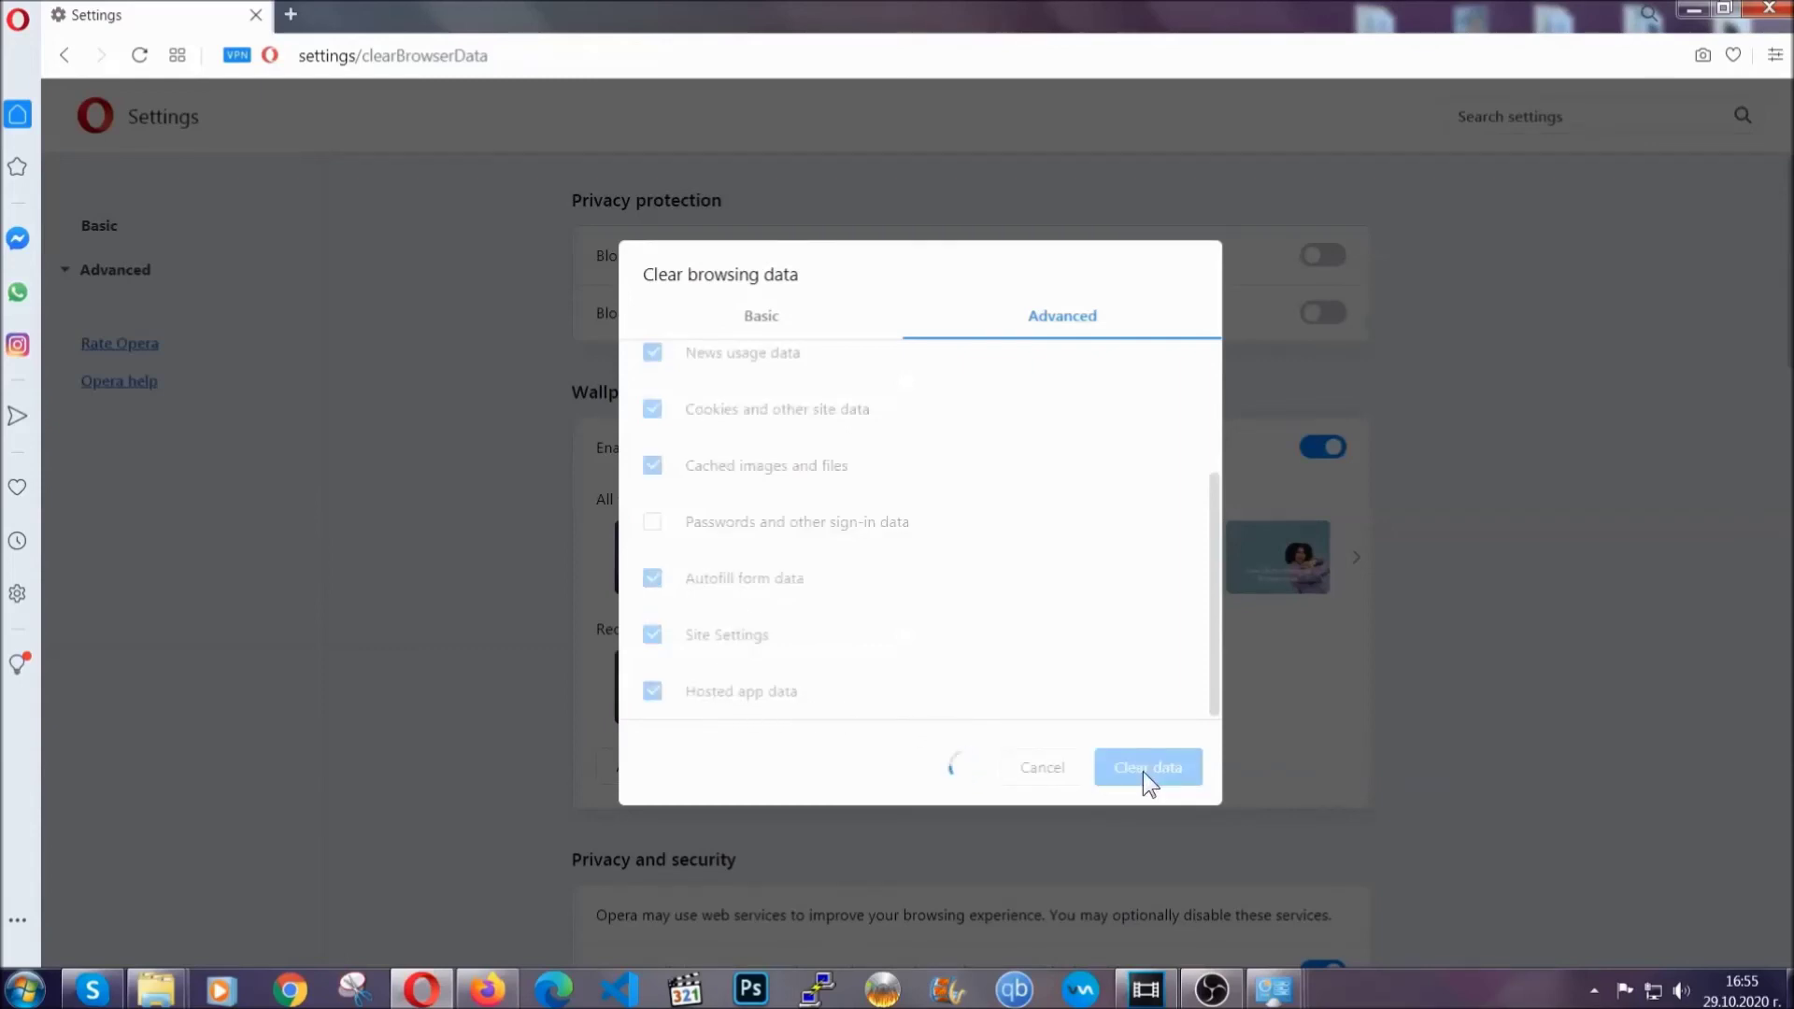